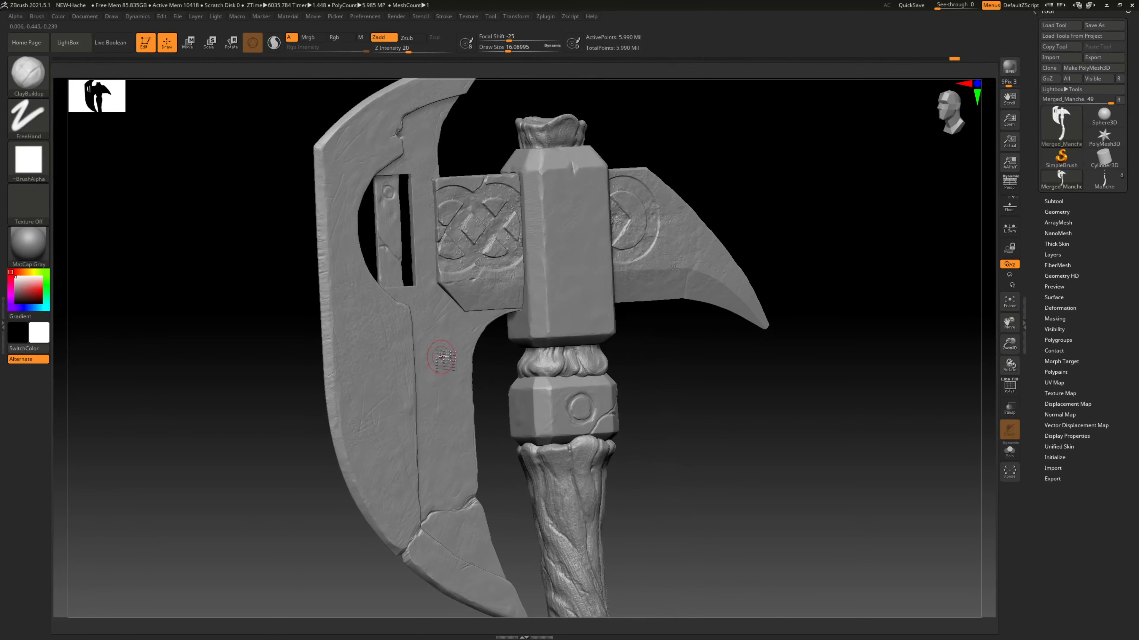
Inspect the sculpted details on the axe head, the wooden handle and the fabric wrap of the grip.
ctrl+right_drag(382, 321, 491, 292)
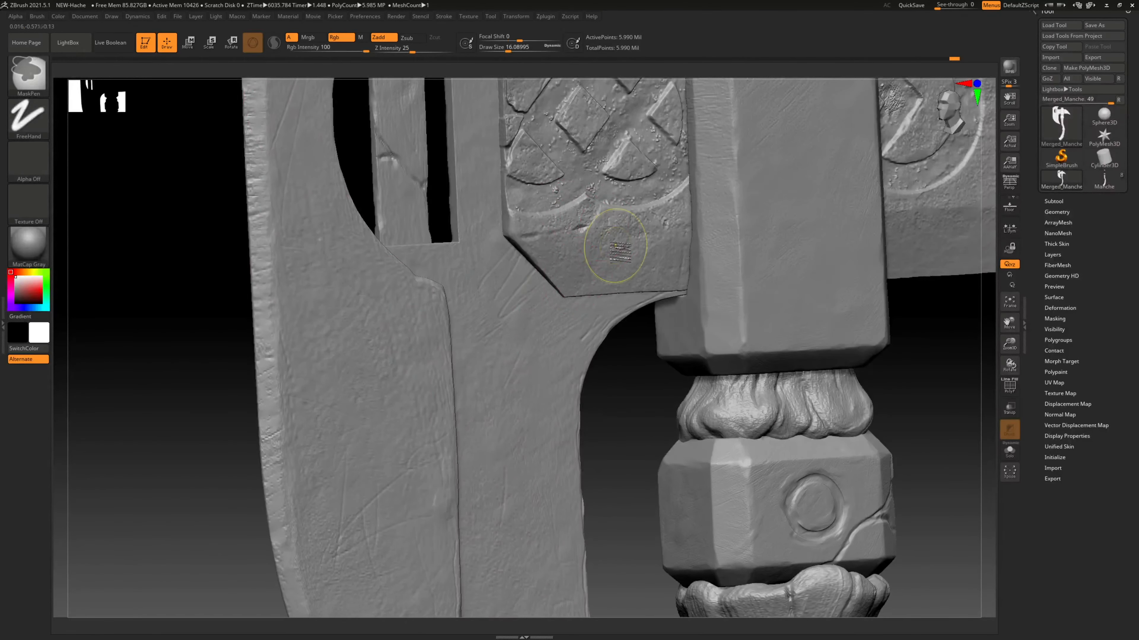
ctrl+right_drag(620, 250, 397, 282)
alt+right_drag(719, 401, 616, 264)
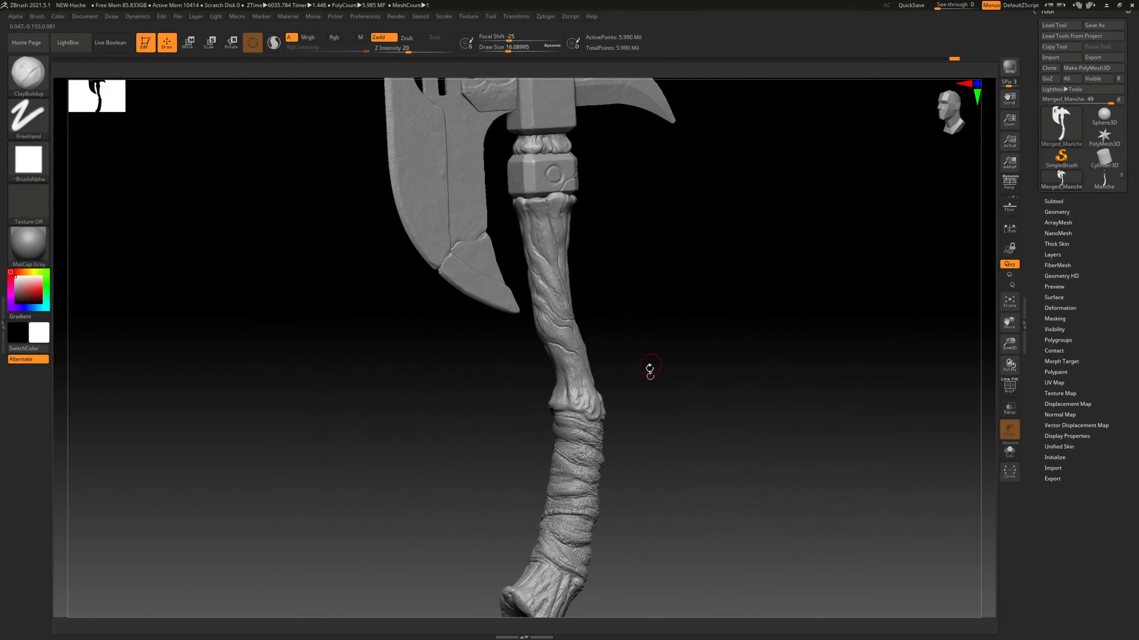
alt+right_drag(648, 368, 617, 300)
ctrl+right_drag(565, 402, 784, 353)
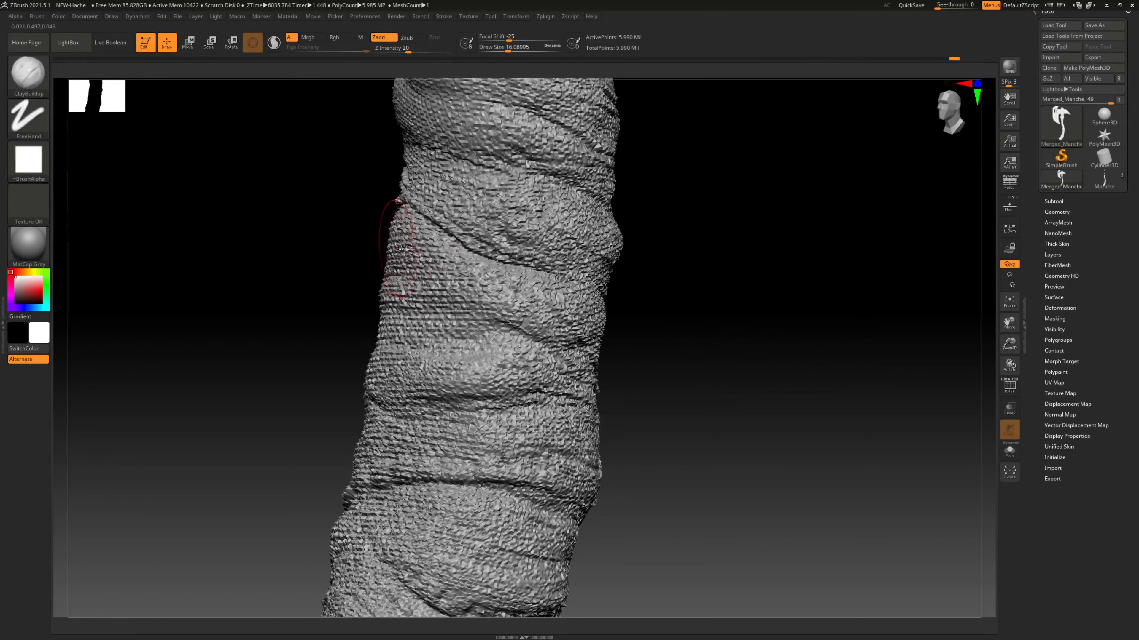
ctrl+right_drag(653, 262, 573, 282)
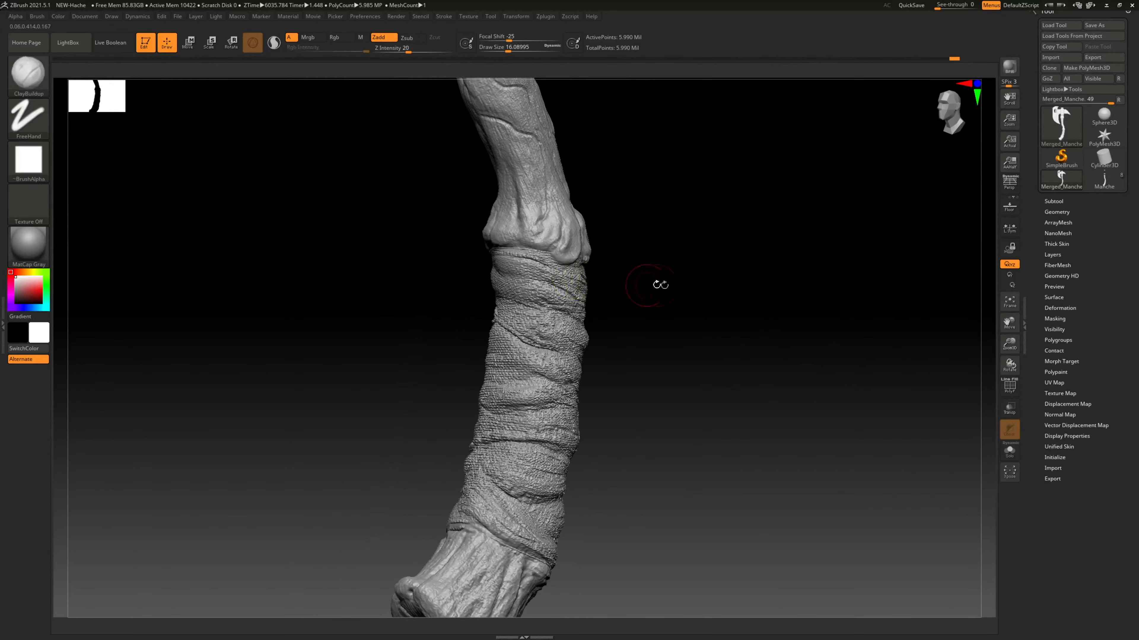
ctrl+right_drag(684, 290, 561, 288)
alt+right_drag(661, 268, 624, 306)
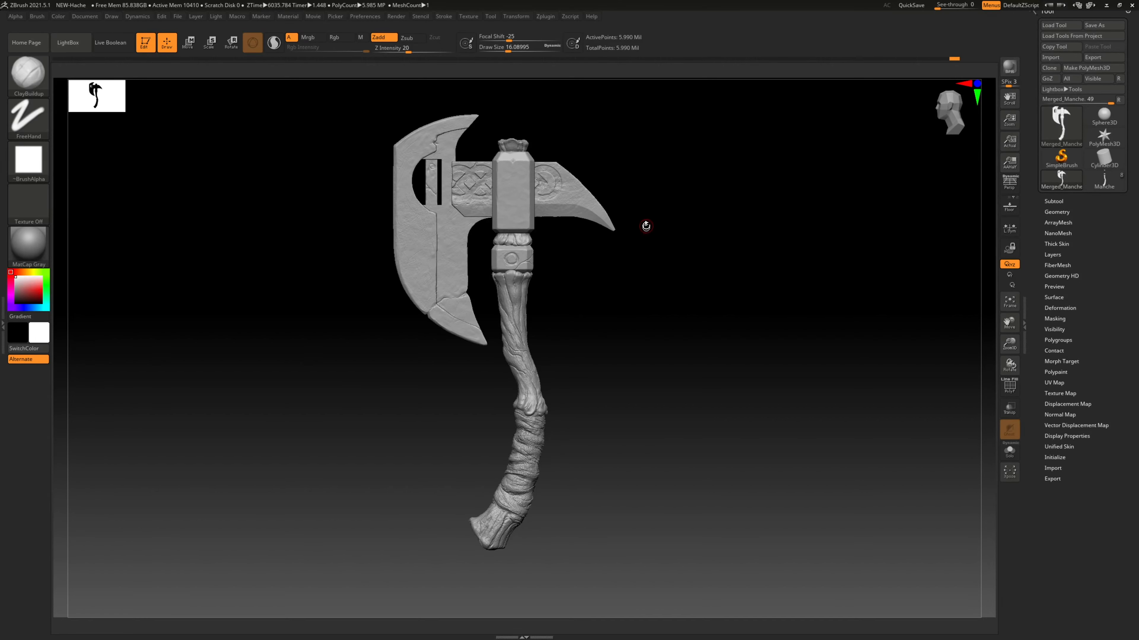
Open the Multi Map Exporter and review its map types and export options, keeping only Displacement enabled.
click(548, 17)
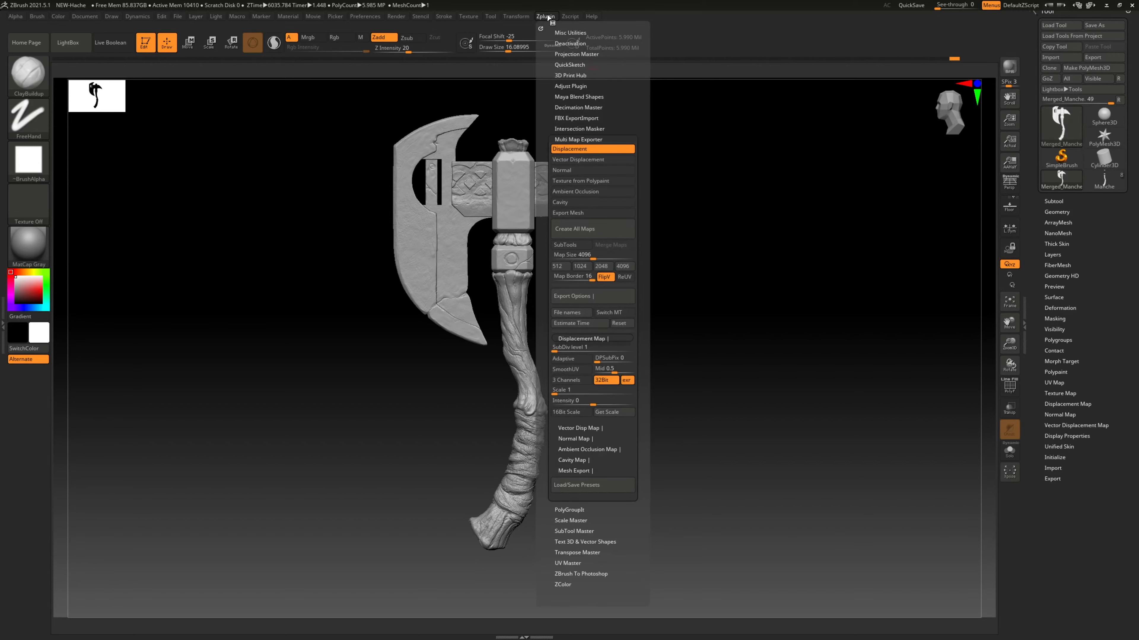
click(576, 139)
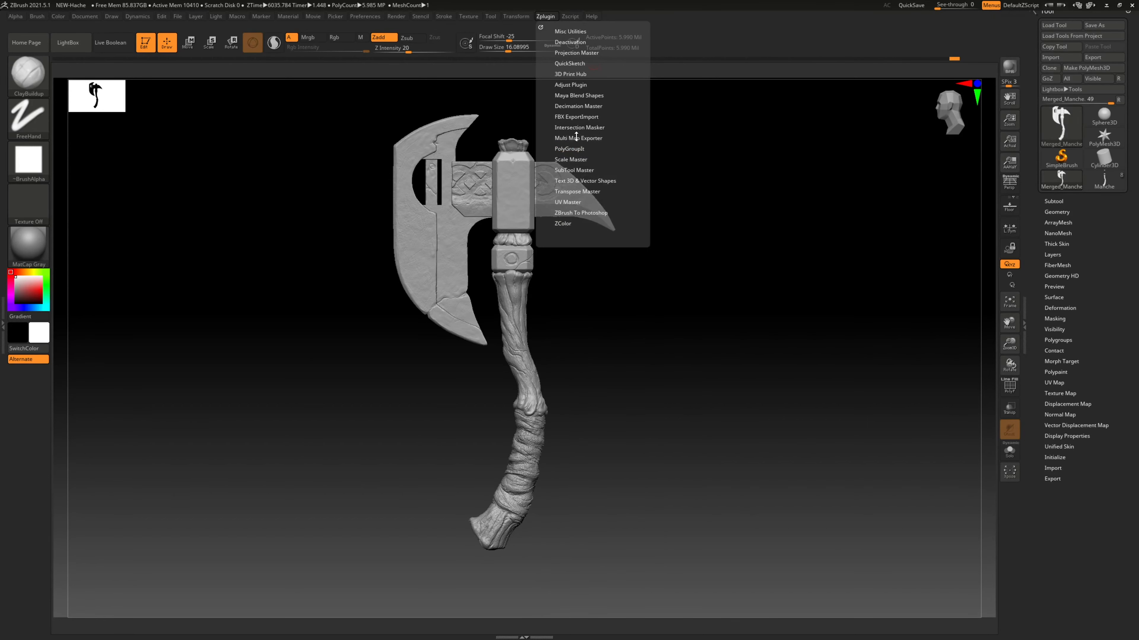
click(577, 137)
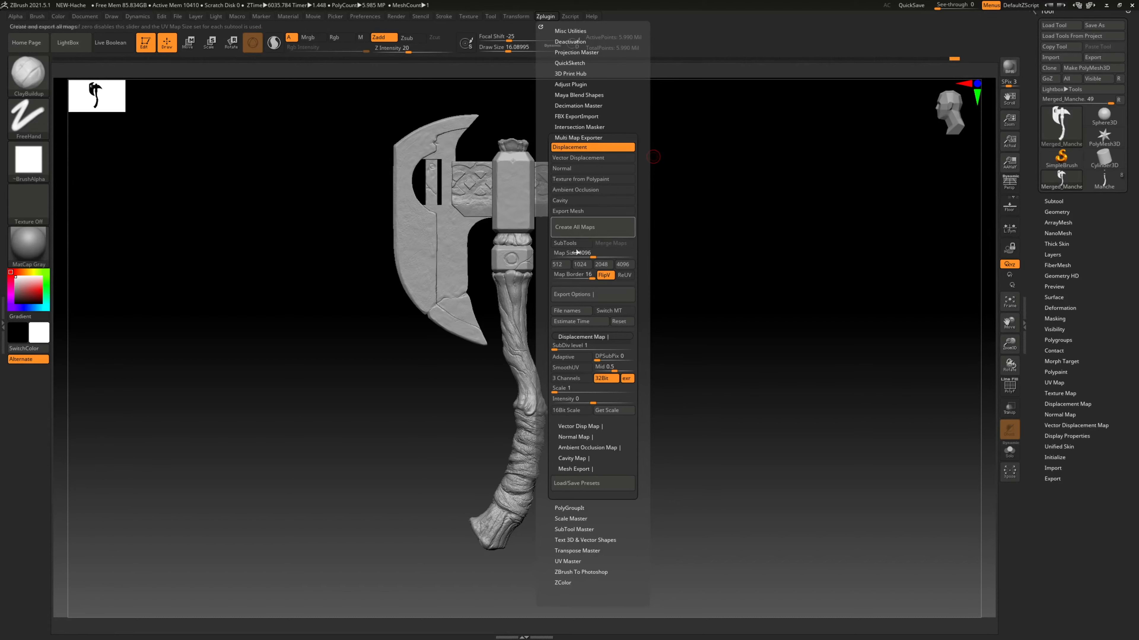
click(577, 296)
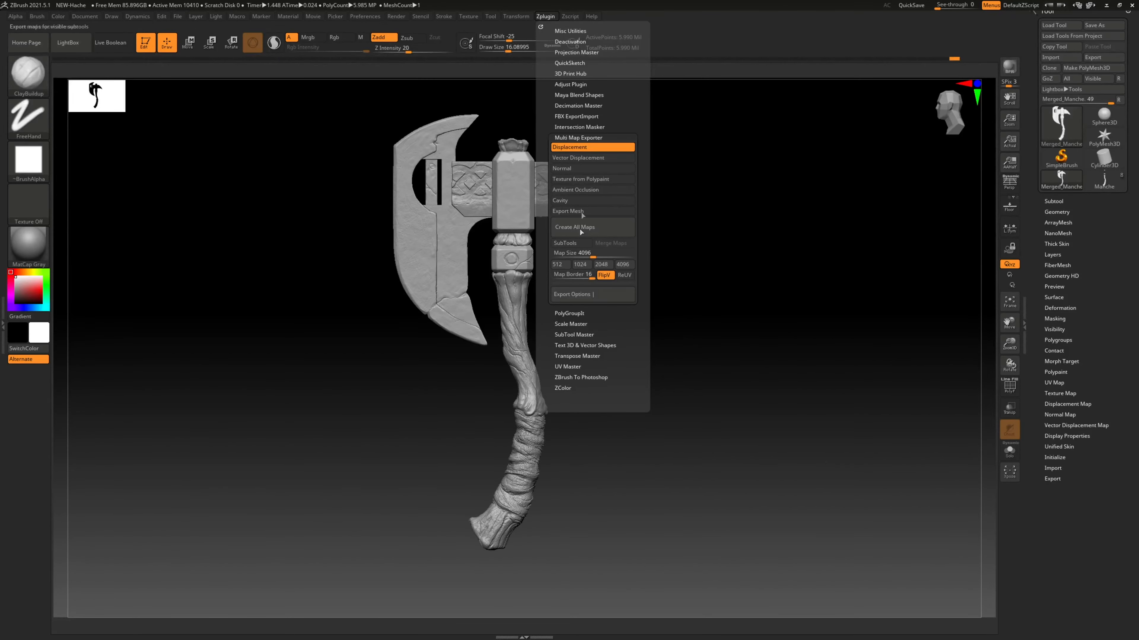
click(565, 168)
click(567, 169)
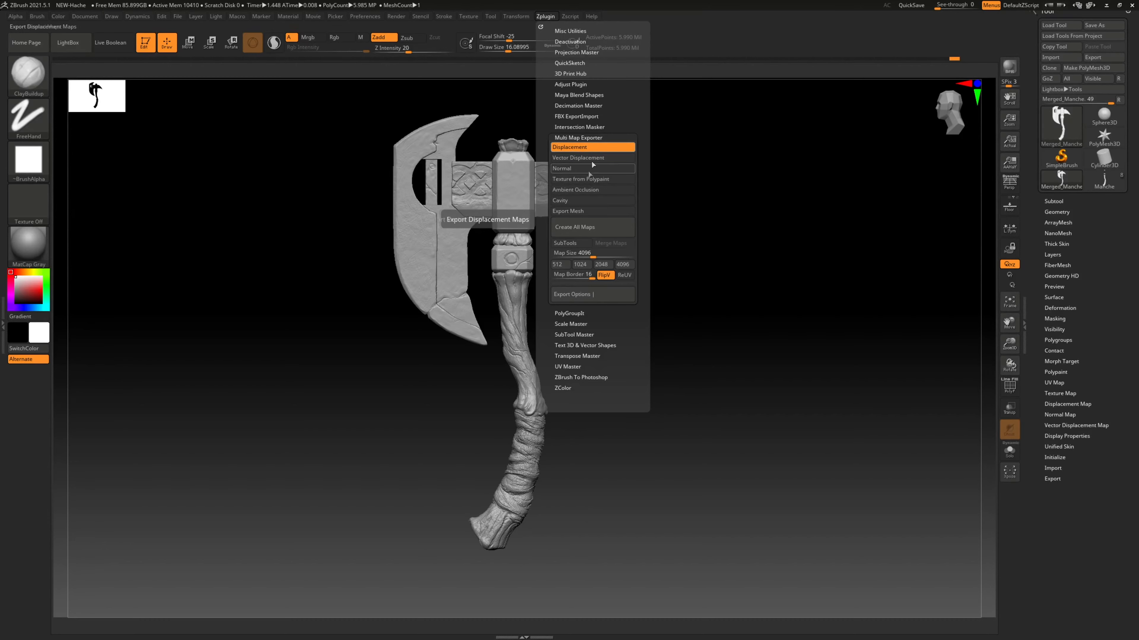
click(574, 293)
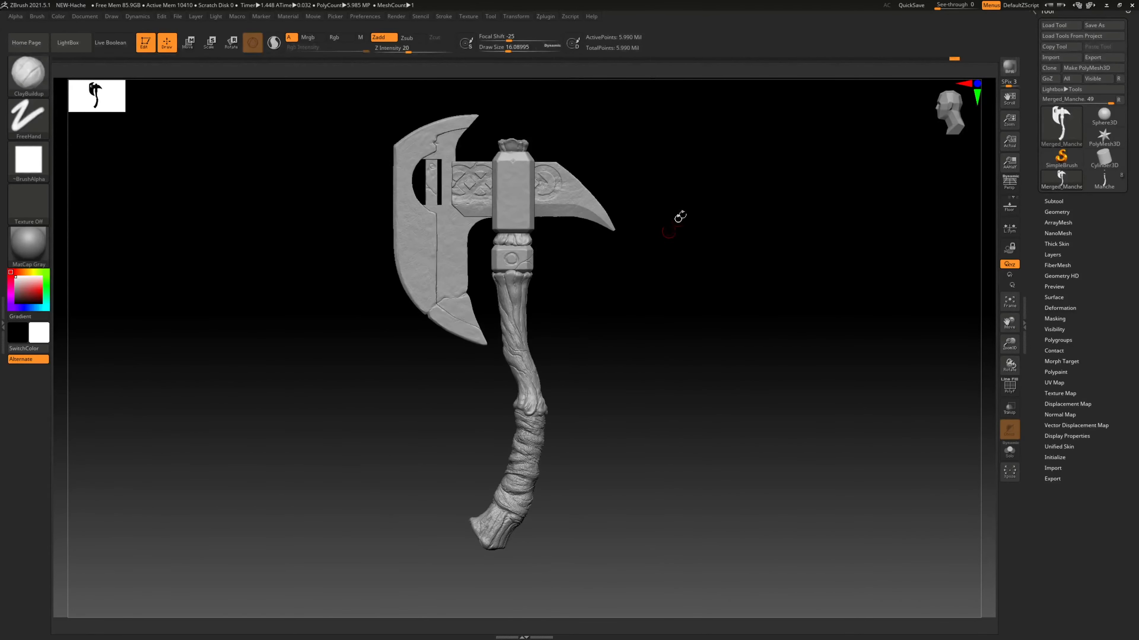
Review the exporter's file name options, including the UV tile ID format and the displacement and texture map suffixes.
click(545, 16)
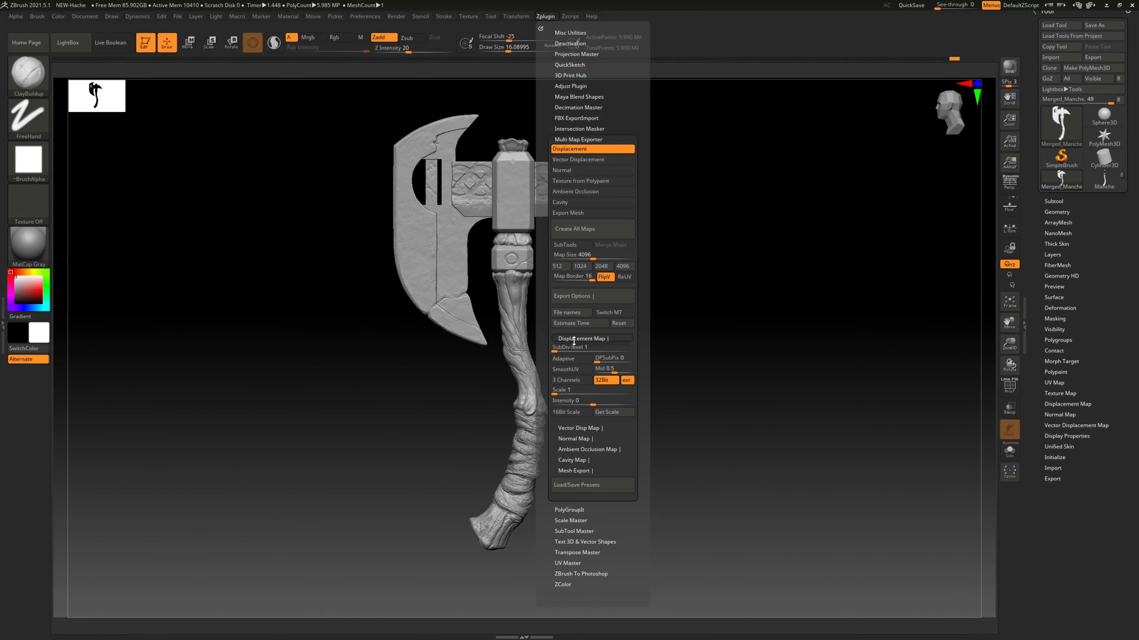
click(570, 313)
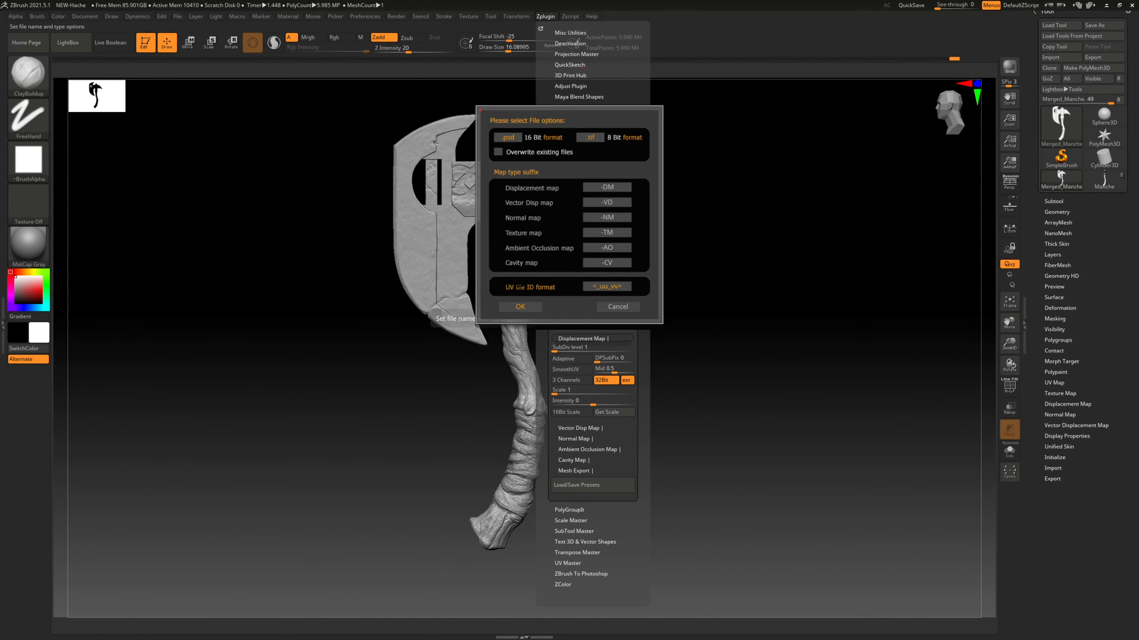
click(602, 288)
key(Return)
click(608, 187)
click(601, 232)
click(531, 306)
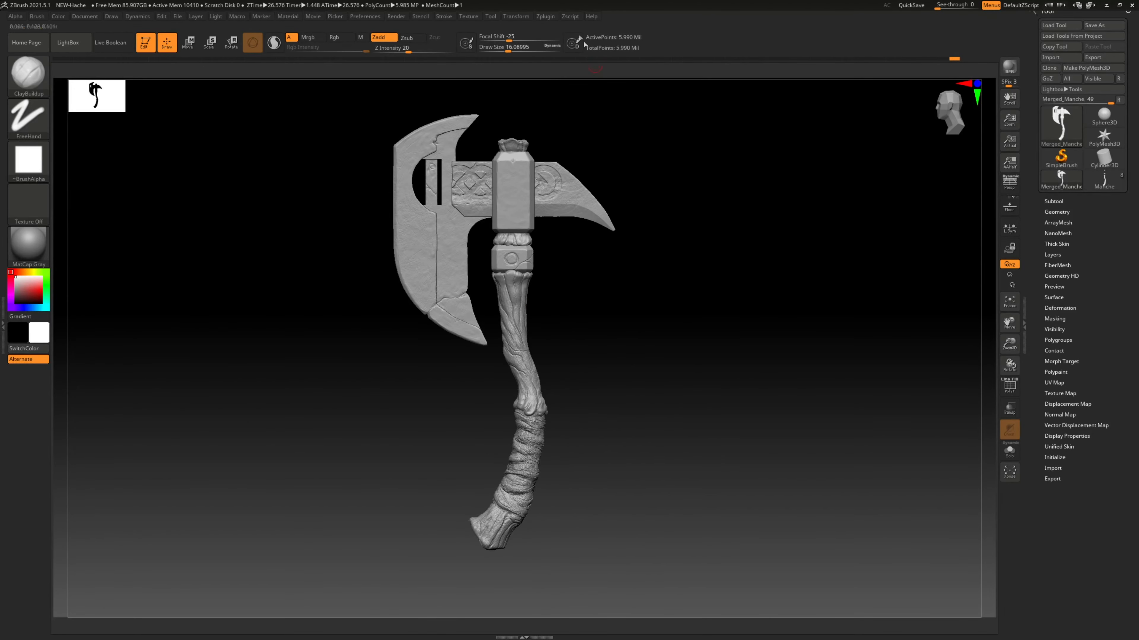
Turn on SubTools for the map export and switch the displacement map's EXR format off and back on.
click(545, 16)
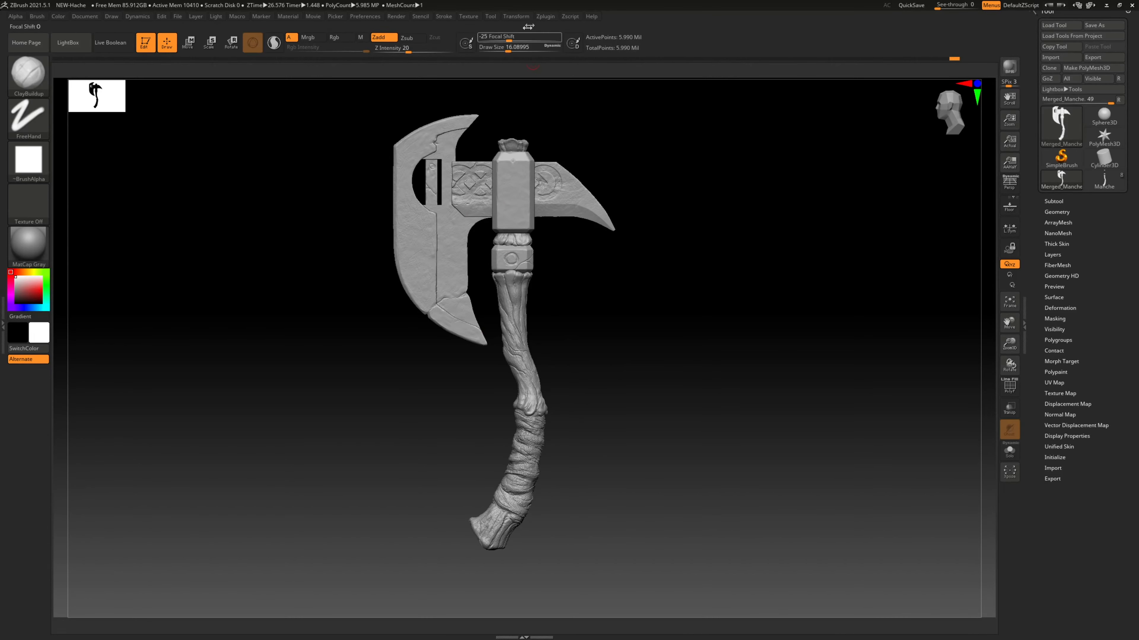
click(545, 16)
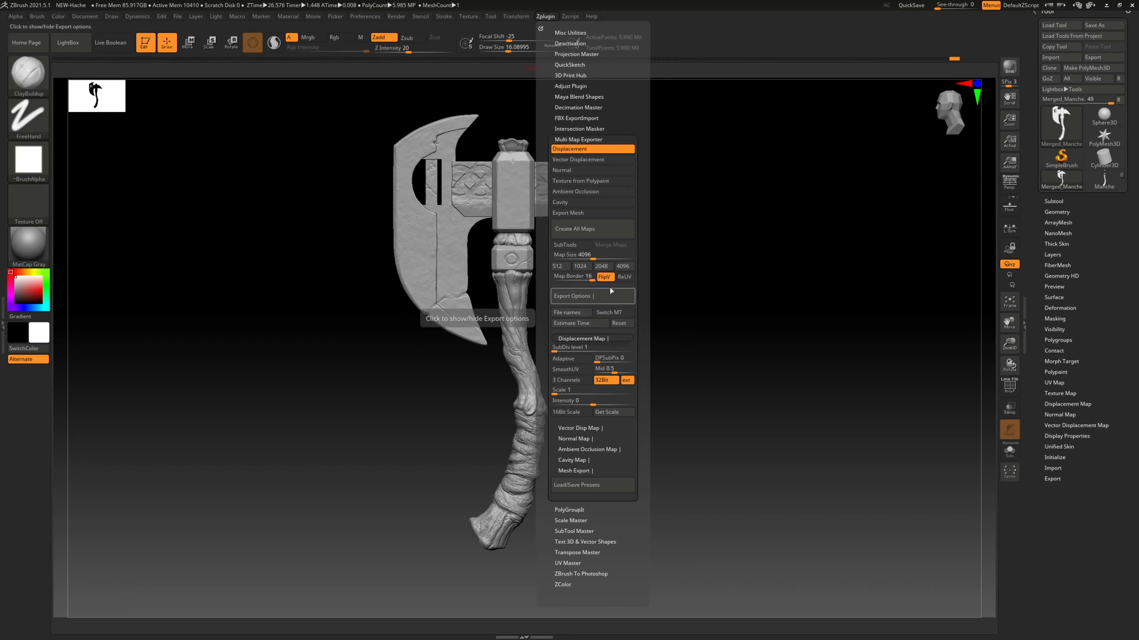
click(628, 380)
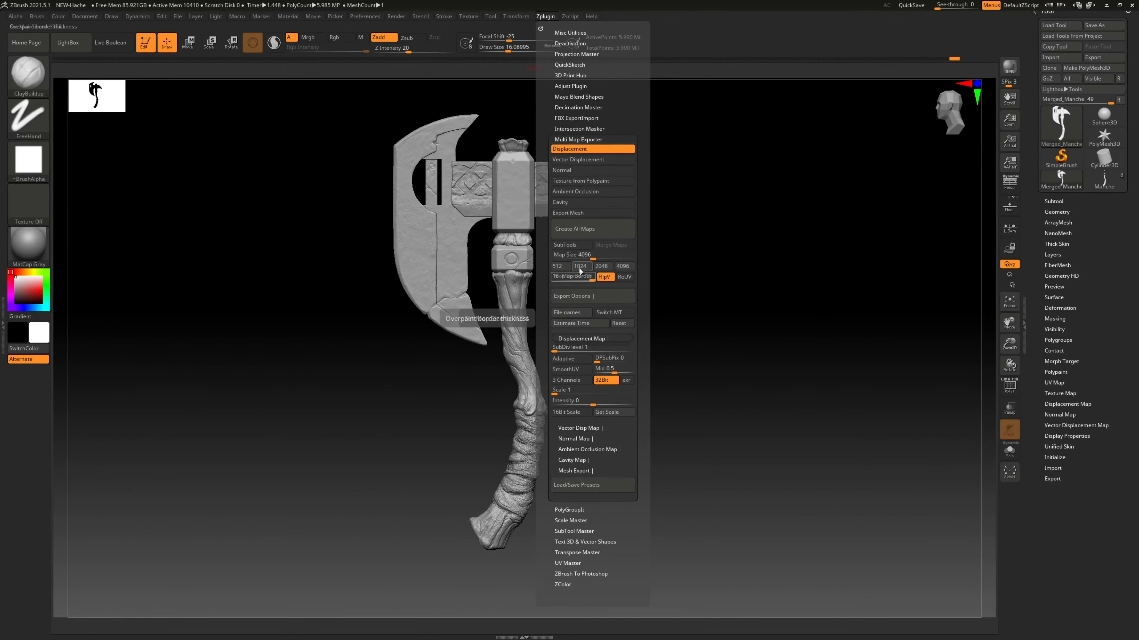
click(568, 246)
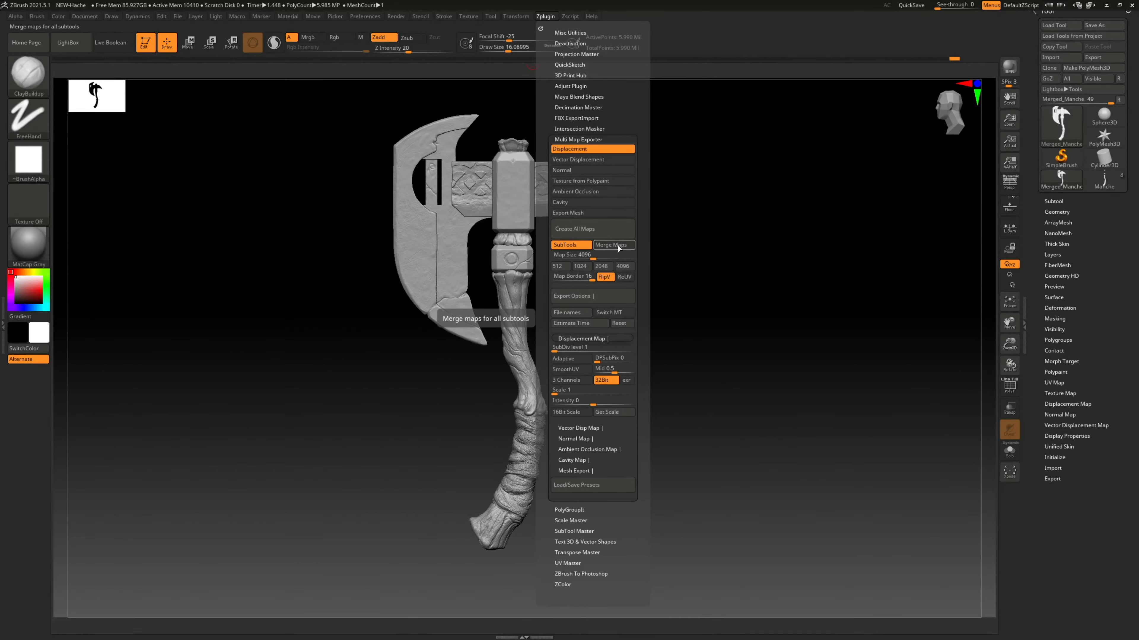
click(627, 381)
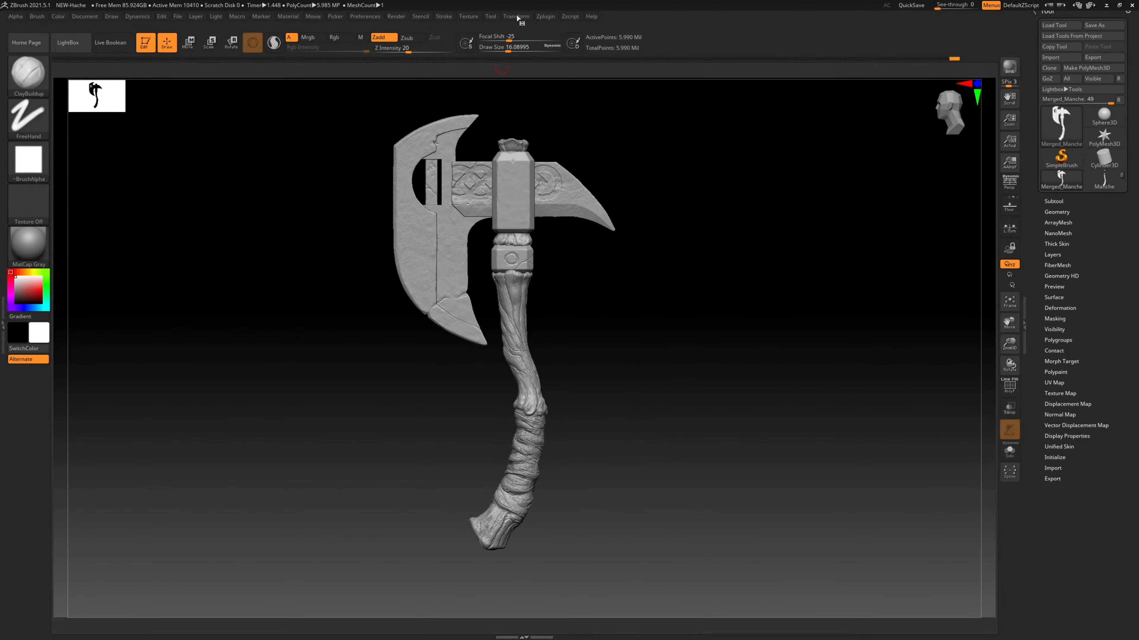
click(543, 17)
click(545, 16)
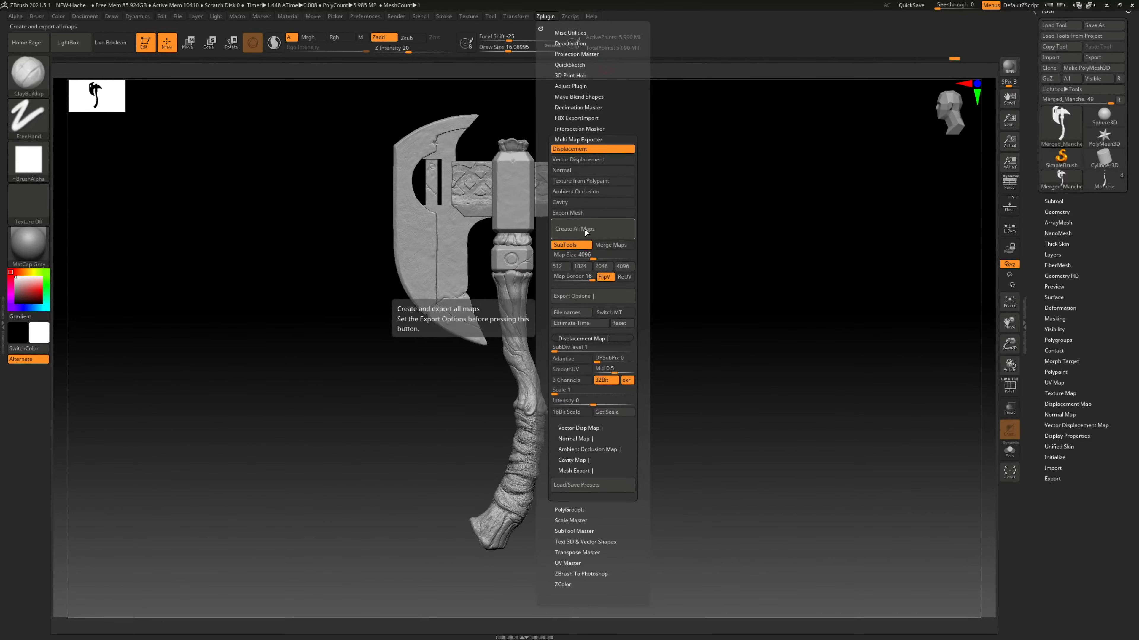
click(589, 229)
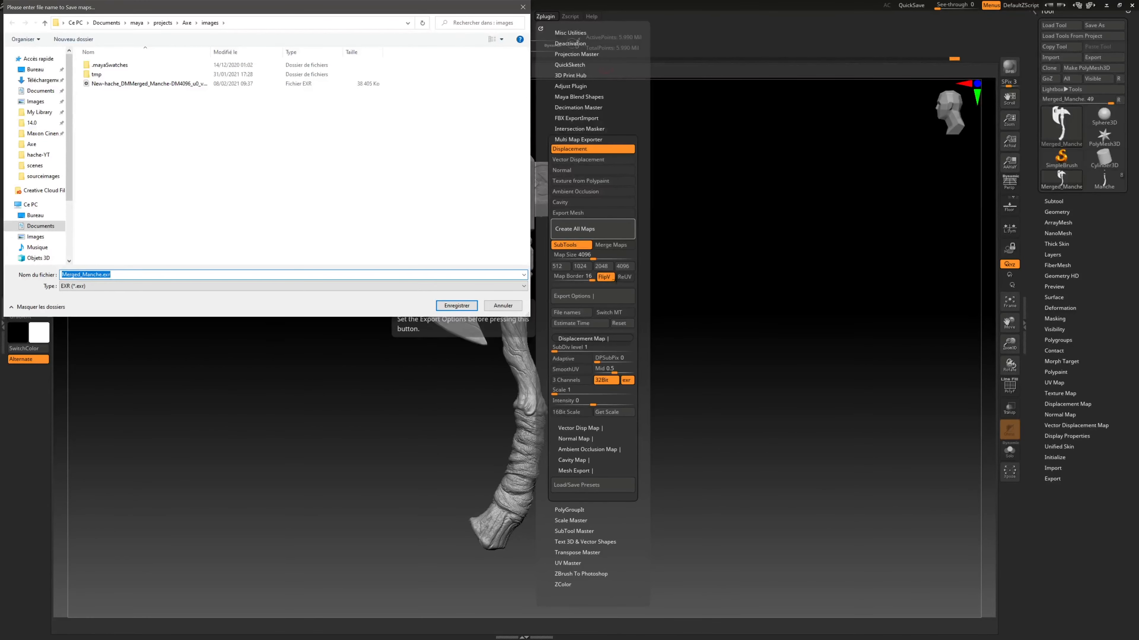
click(503, 306)
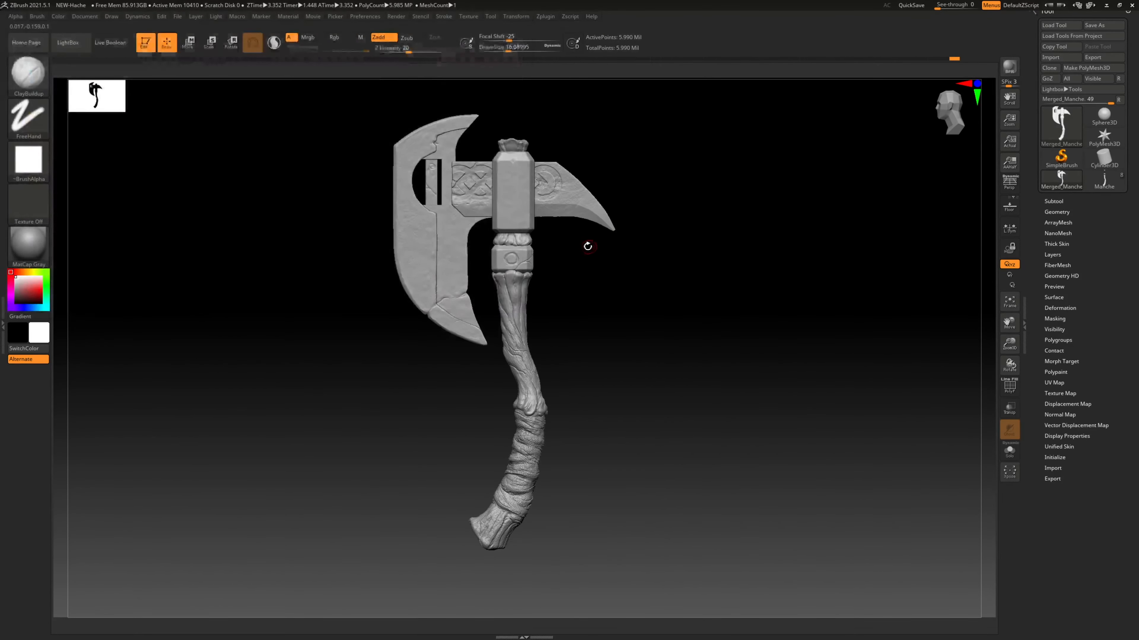
Turn off SubTools in the Multi Map Exporter and start creating the 4096 displacement map as a 32-bit EXR.
click(519, 17)
click(490, 17)
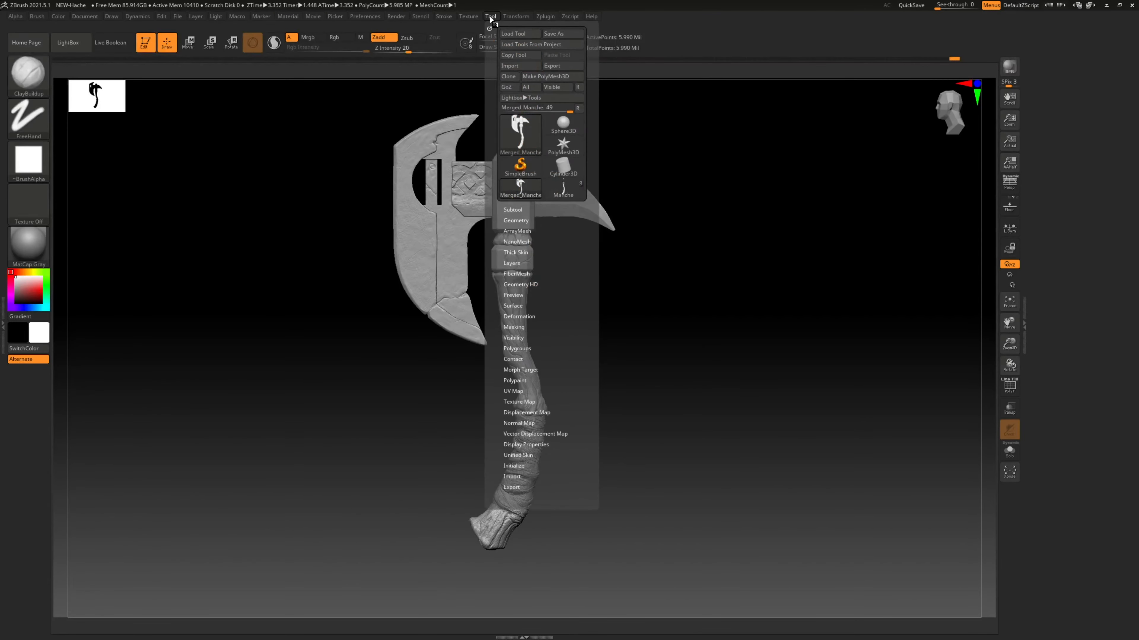
click(545, 17)
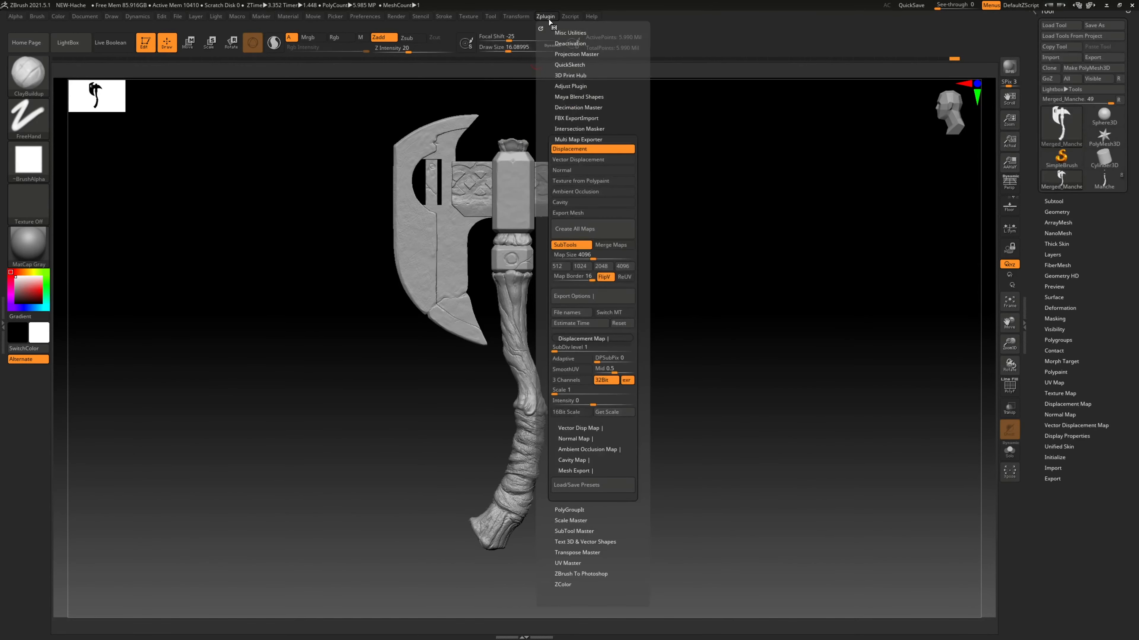
click(566, 245)
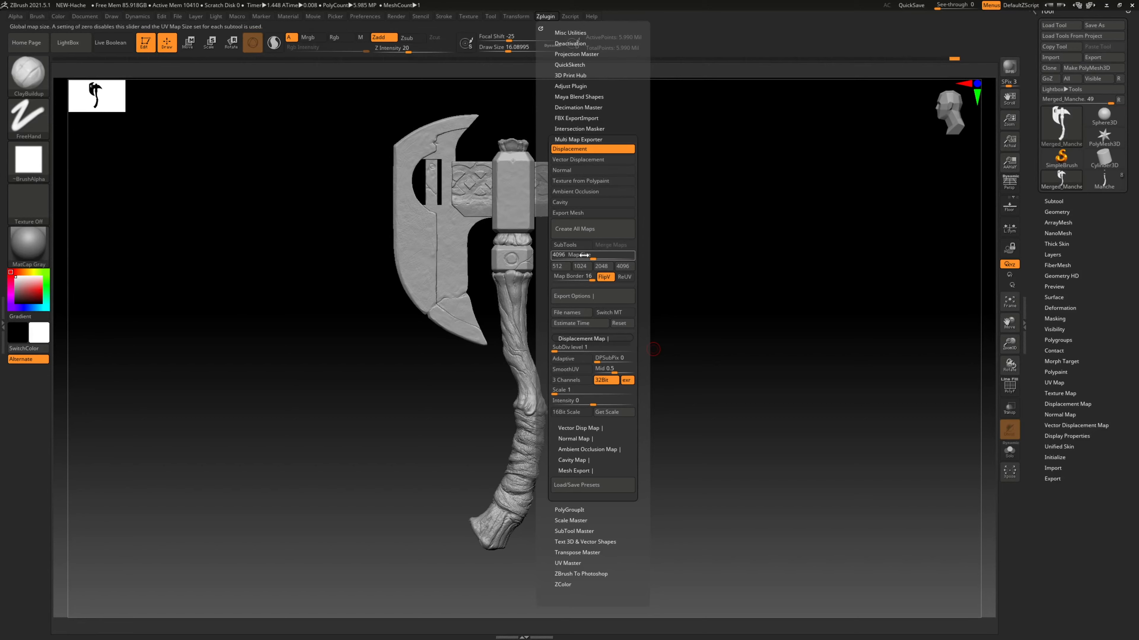
click(583, 229)
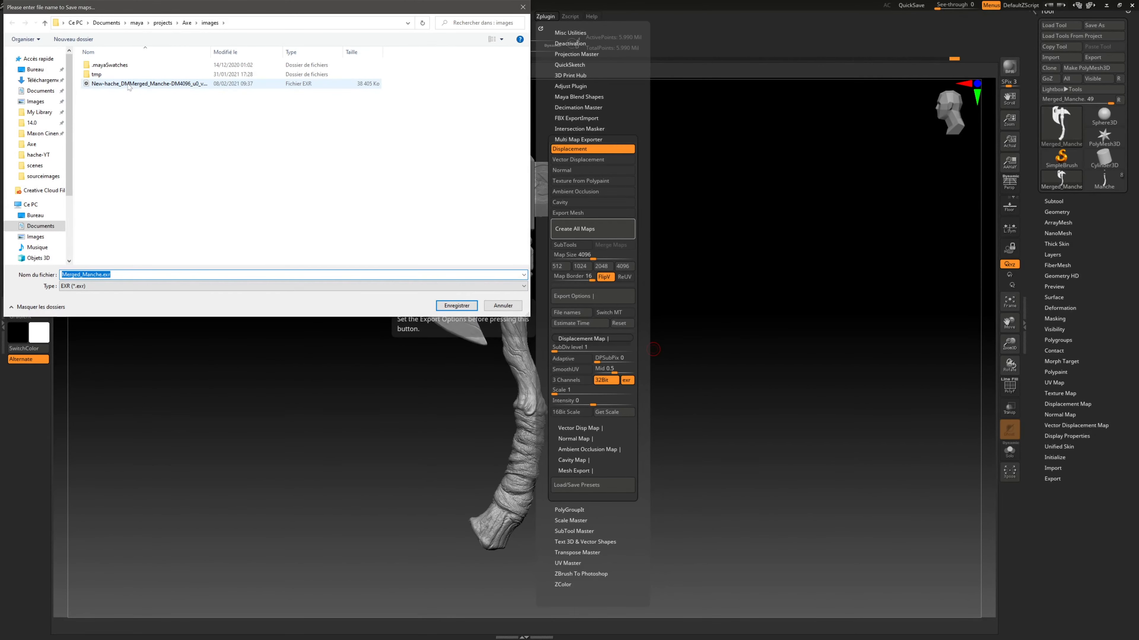
Export the displacement map as New-hache_DM.exr into the Axe project's images folder, basing the name on the existing EXR file.
click(129, 85)
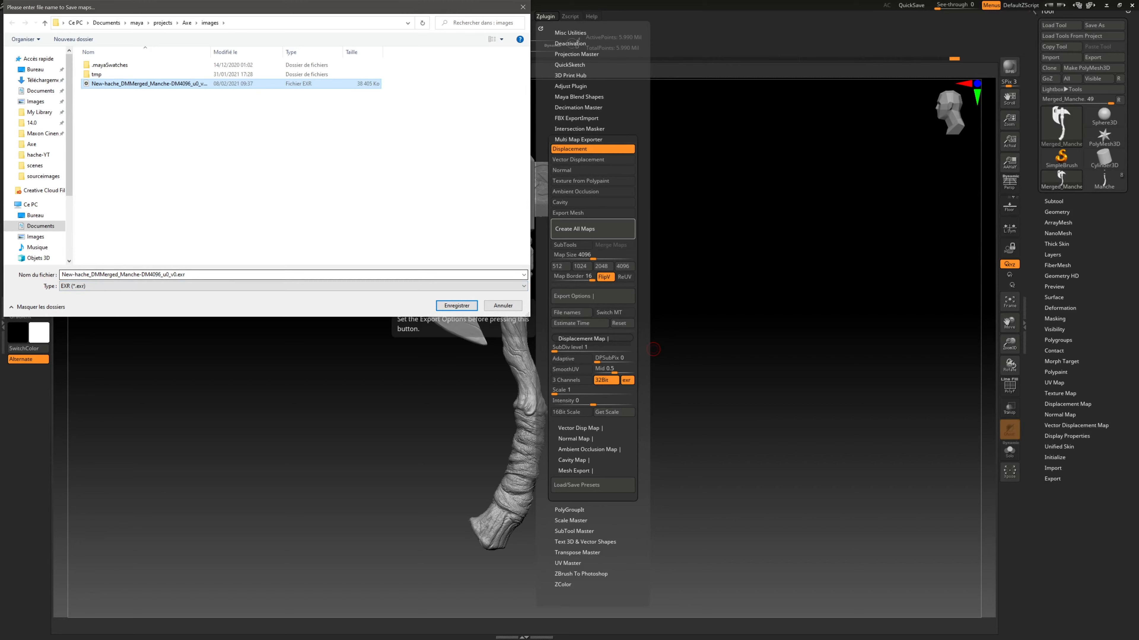
click(116, 274)
click(116, 274)
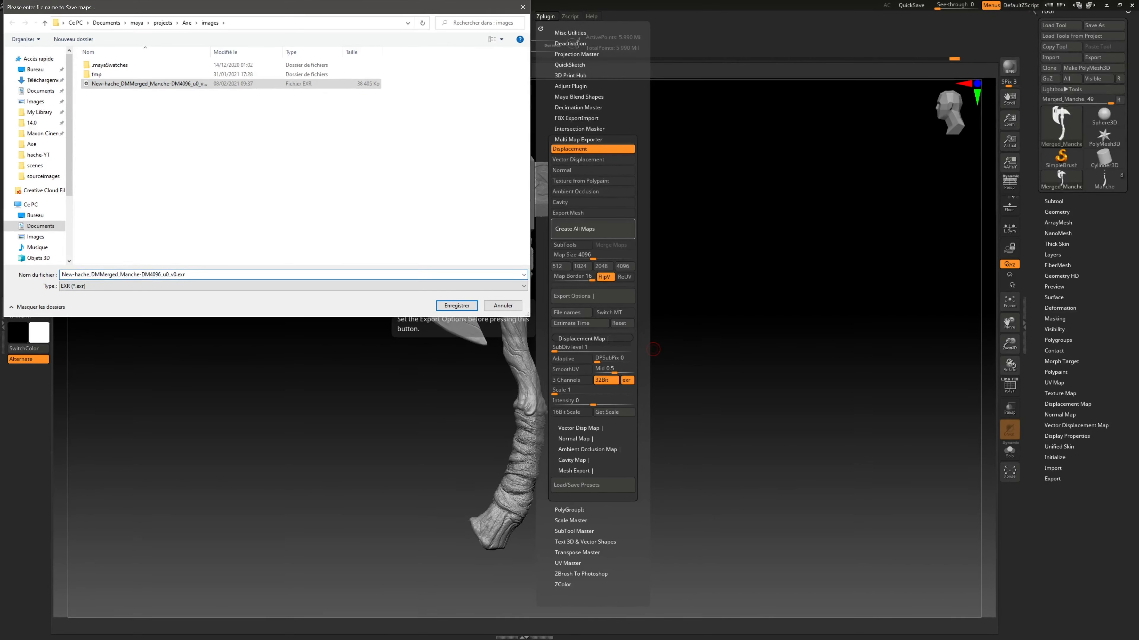
key(shift+Left)
key(shift+Left)
key(shift+Left)
click(170, 274)
drag(176, 274, 101, 274)
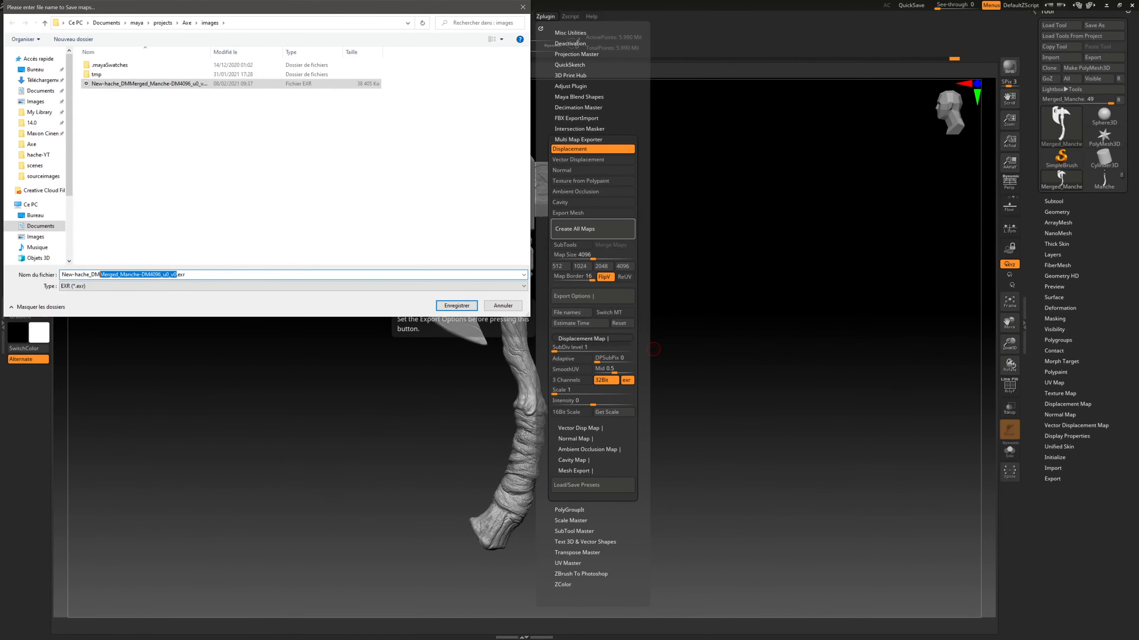
key(BackSpace)
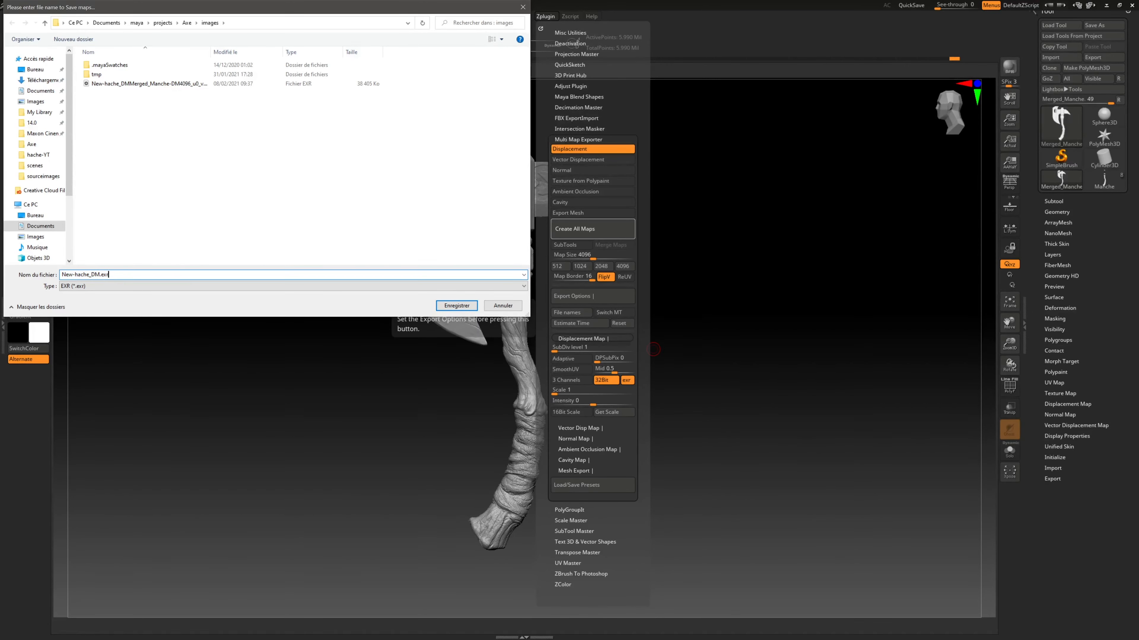
key(Return)
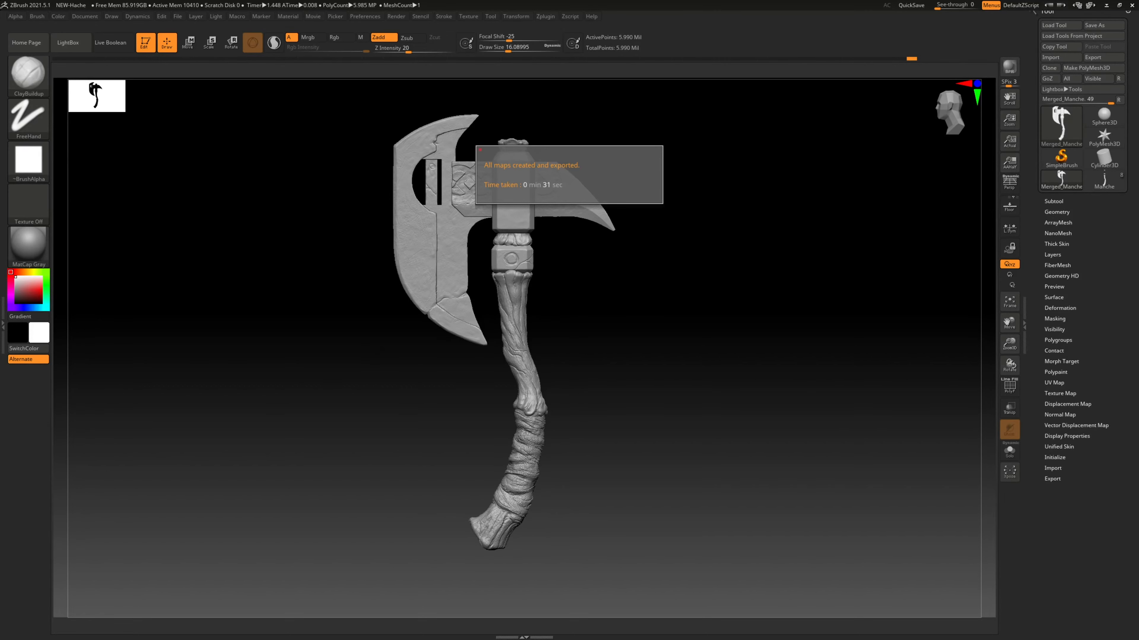
click(630, 177)
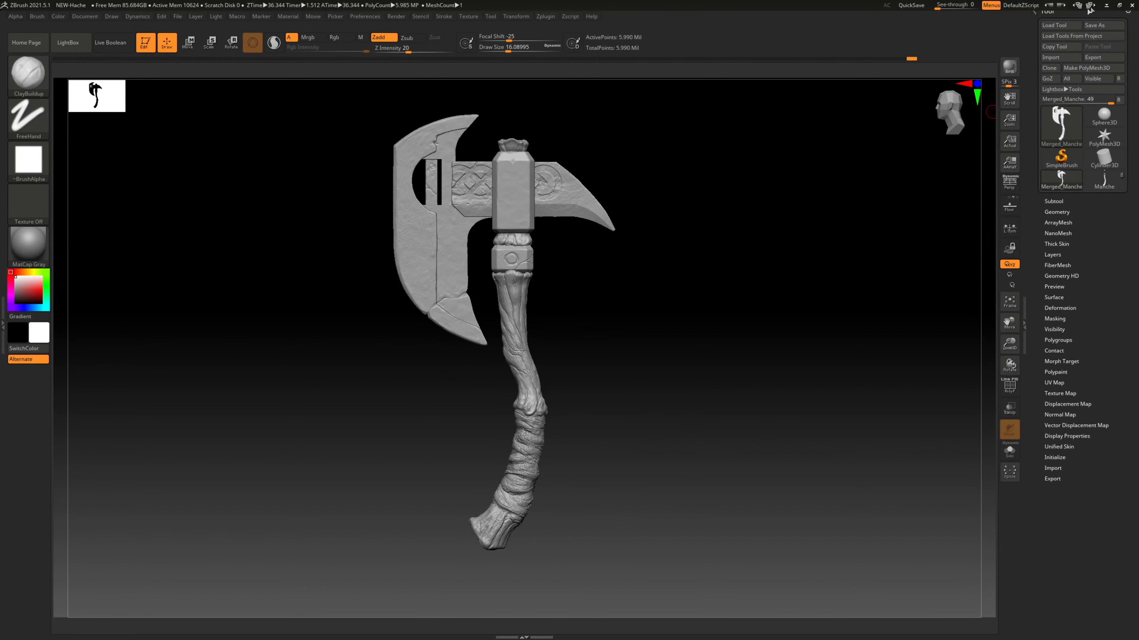
Switch to Maya and select the Merged_Hache mesh.
click(1106, 6)
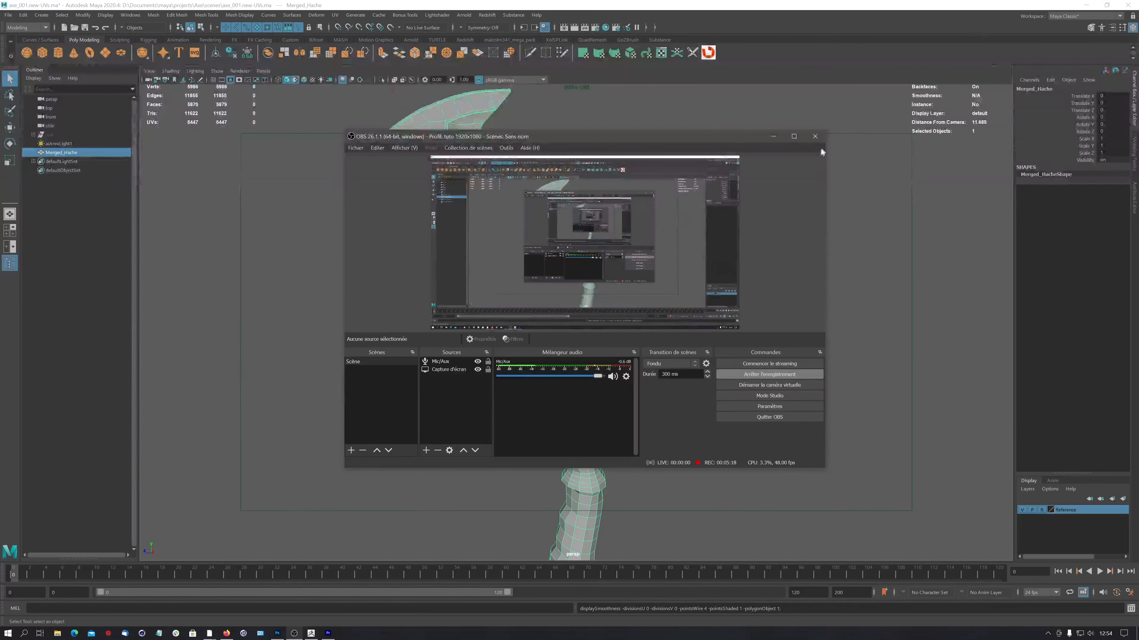
click(854, 171)
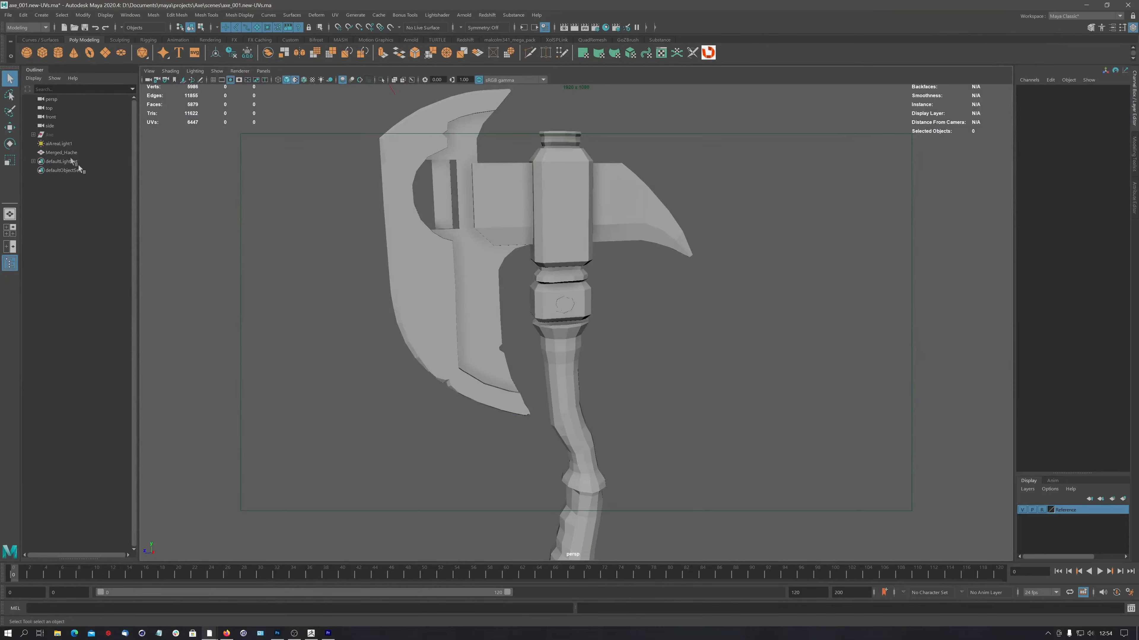
click(60, 153)
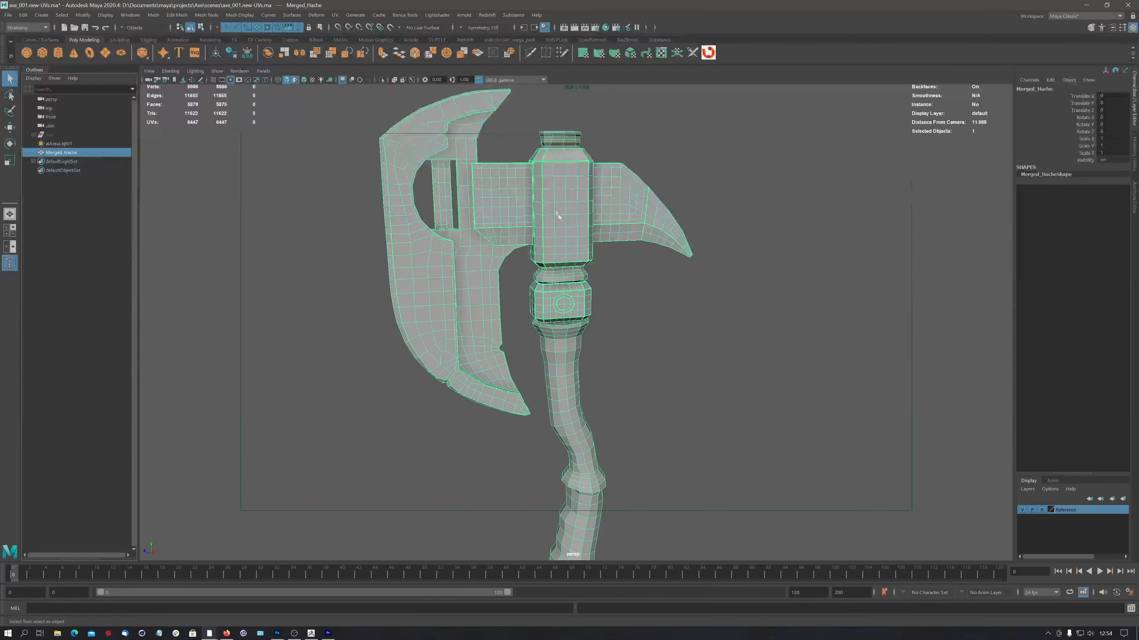
Check the UV layout of the Merged_Hache mesh in the UV Editor and close the editor.
alt+right_drag(566, 202, 497, 255)
alt+middle_drag(498, 265, 480, 206)
alt+right_drag(511, 209, 449, 214)
alt+middle_drag(447, 213, 444, 228)
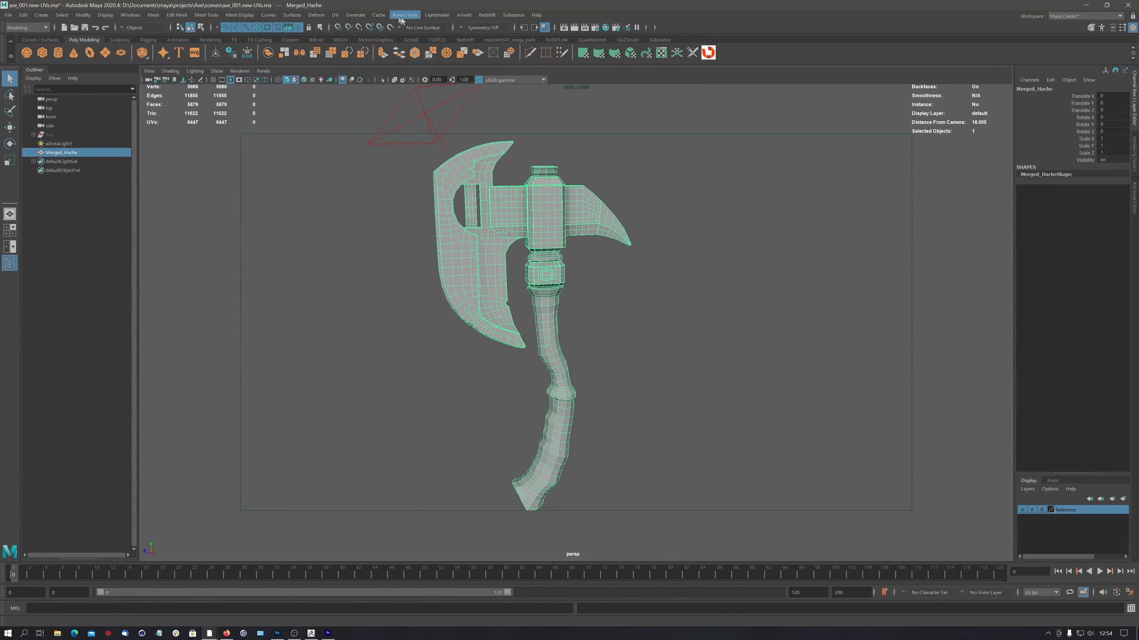
click(334, 16)
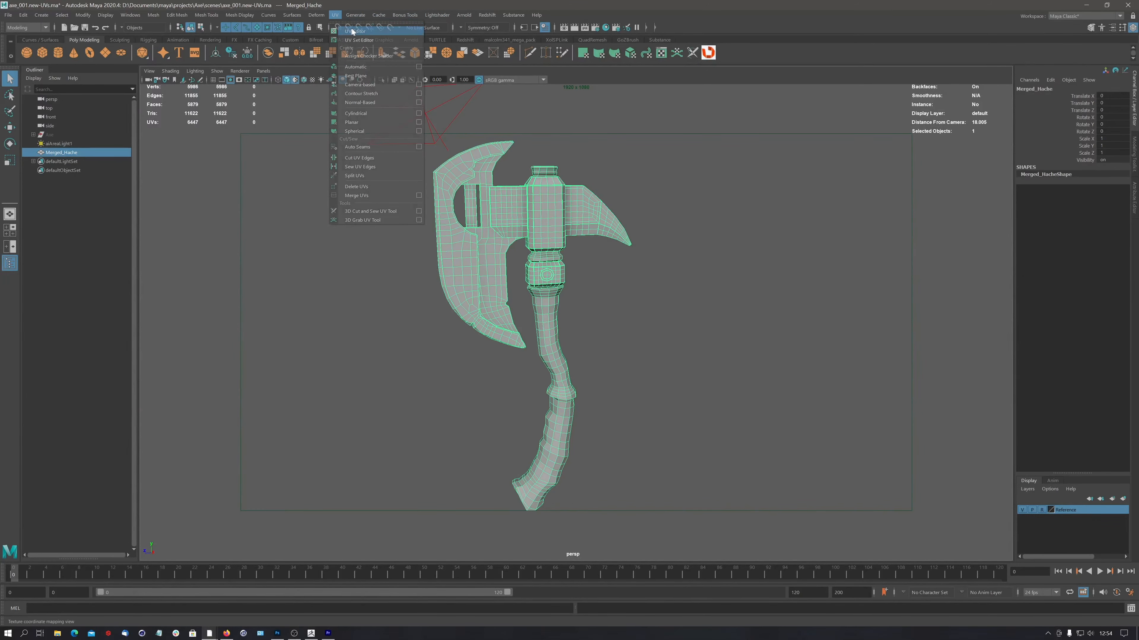
click(354, 27)
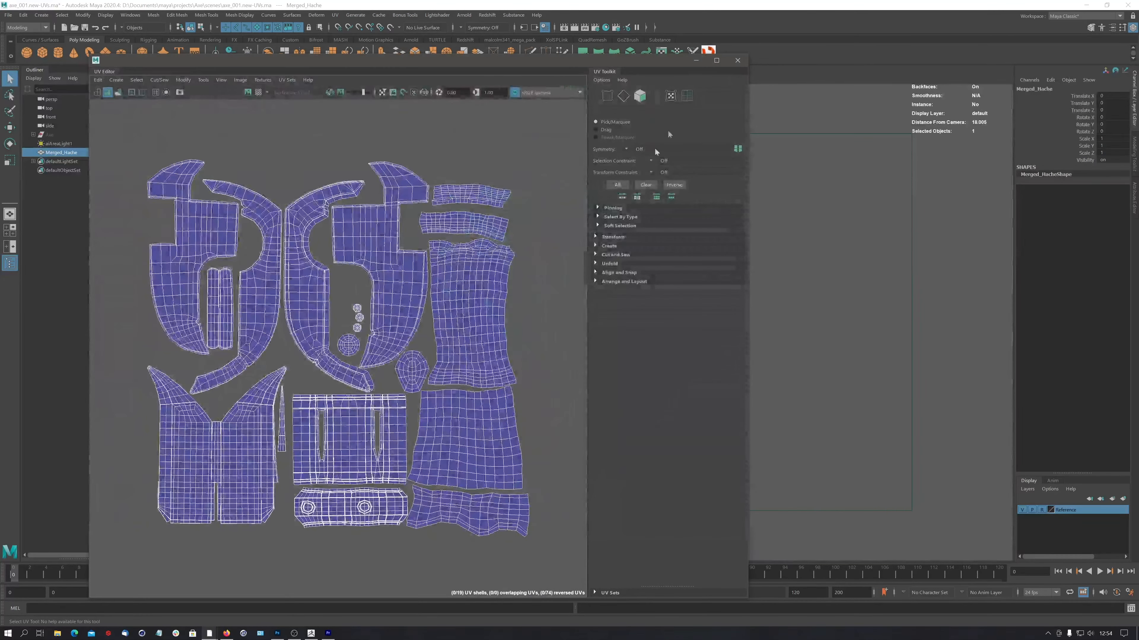
click(738, 61)
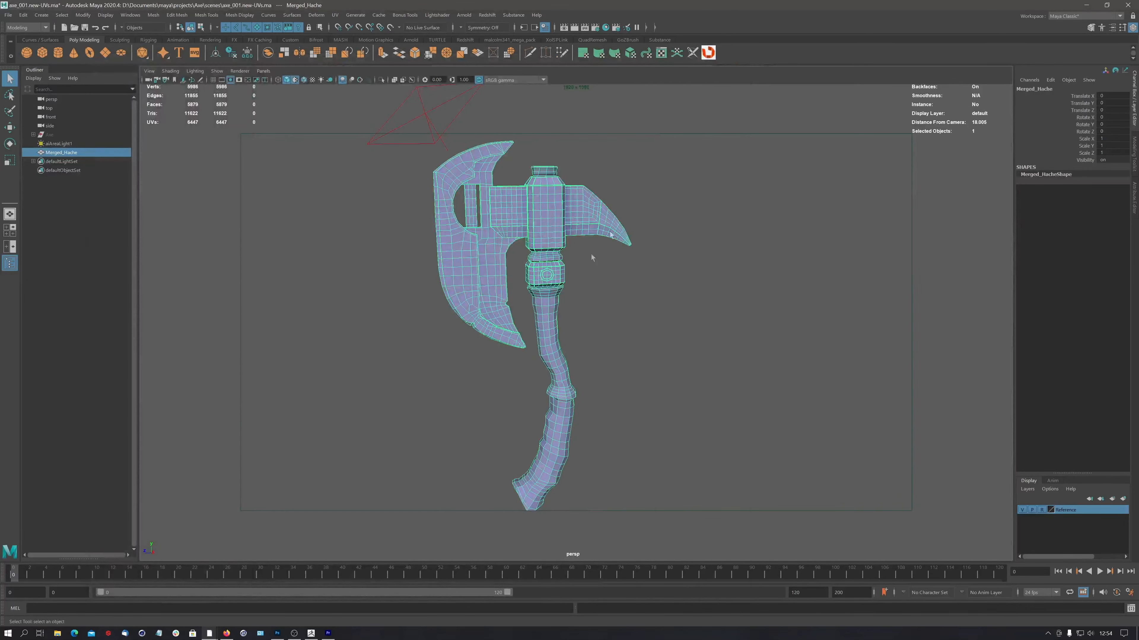
Look through the separate axe parts inside the hidden Axe group in the Outliner and collapse it again.
click(46, 135)
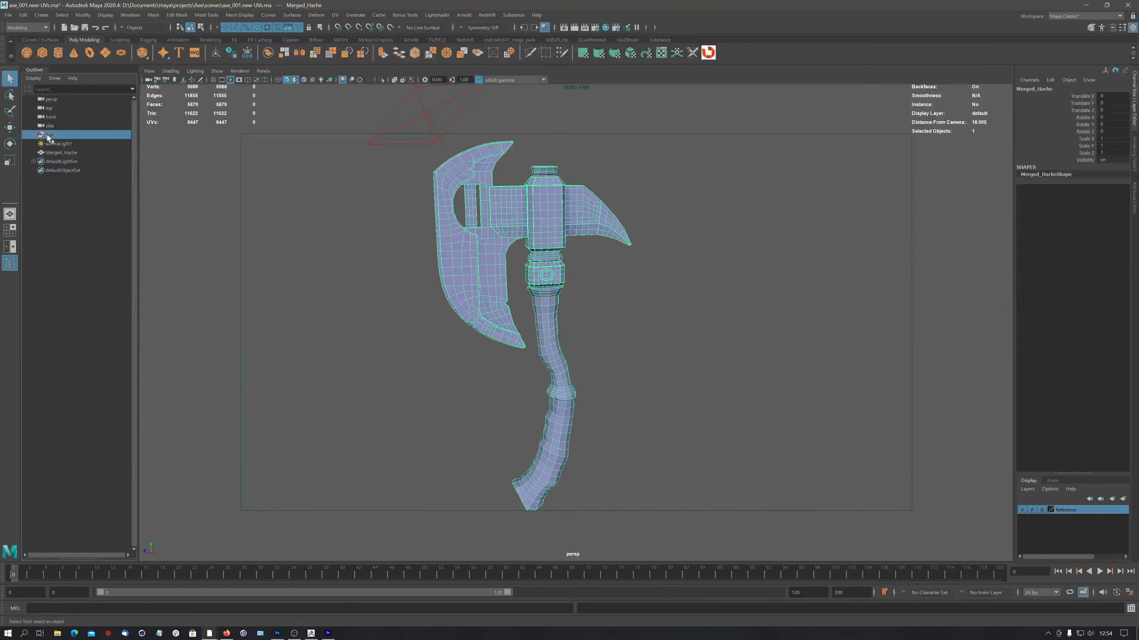
click(35, 135)
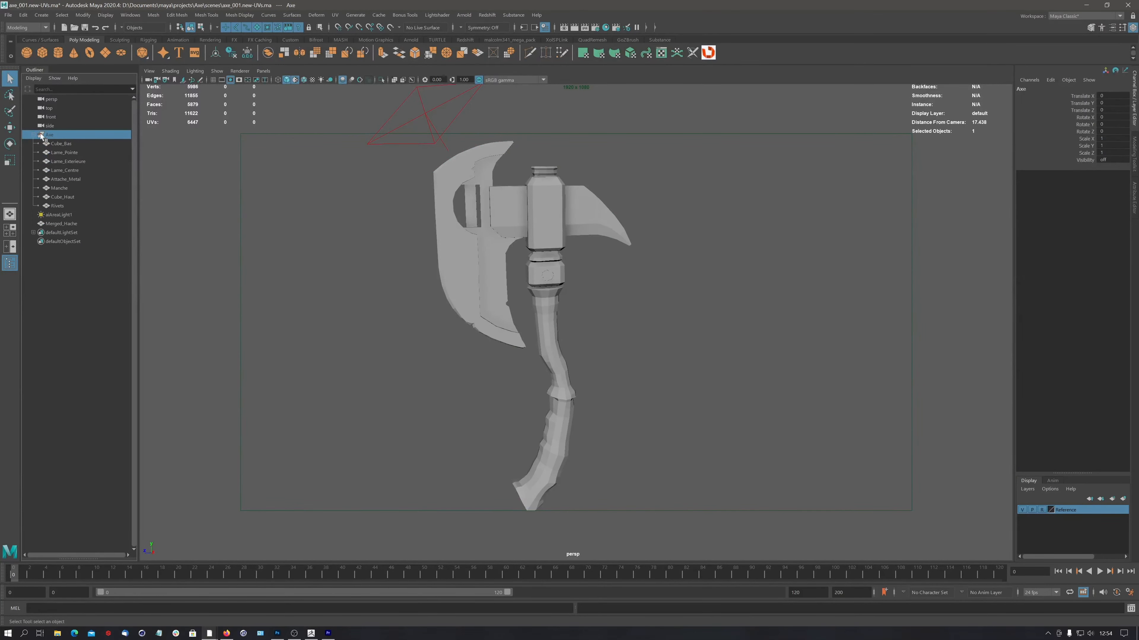
click(35, 135)
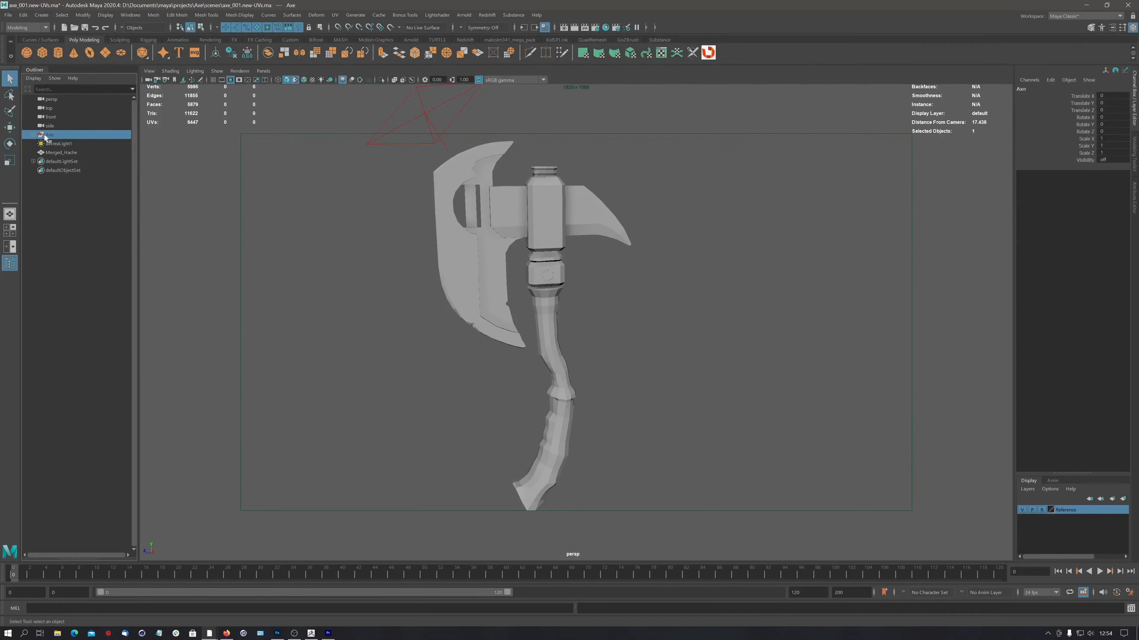
click(35, 135)
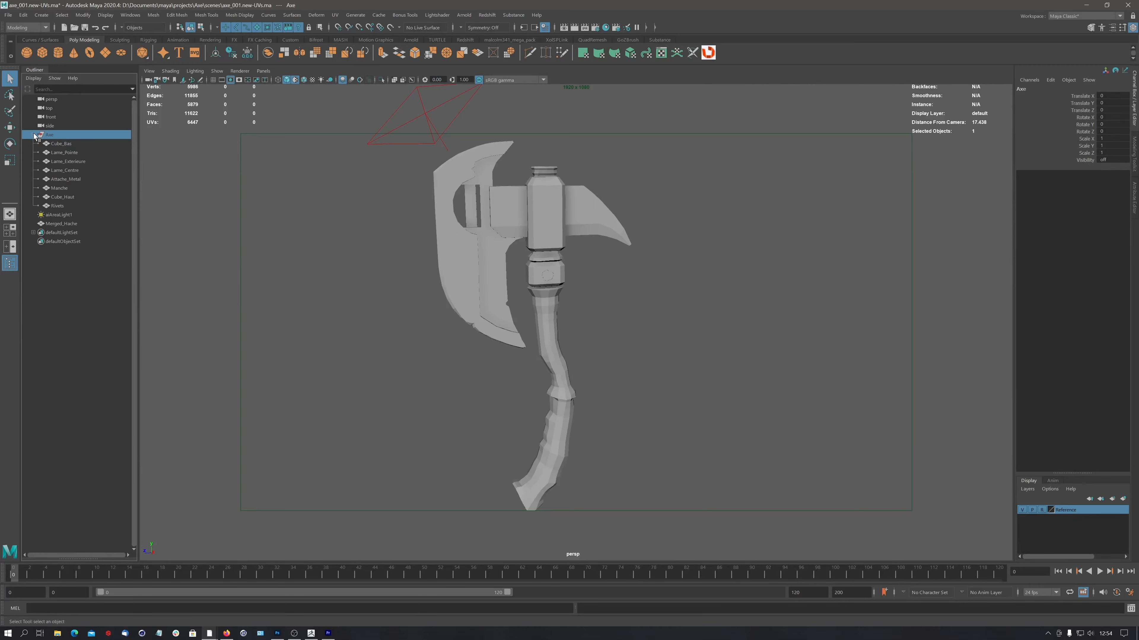
click(35, 134)
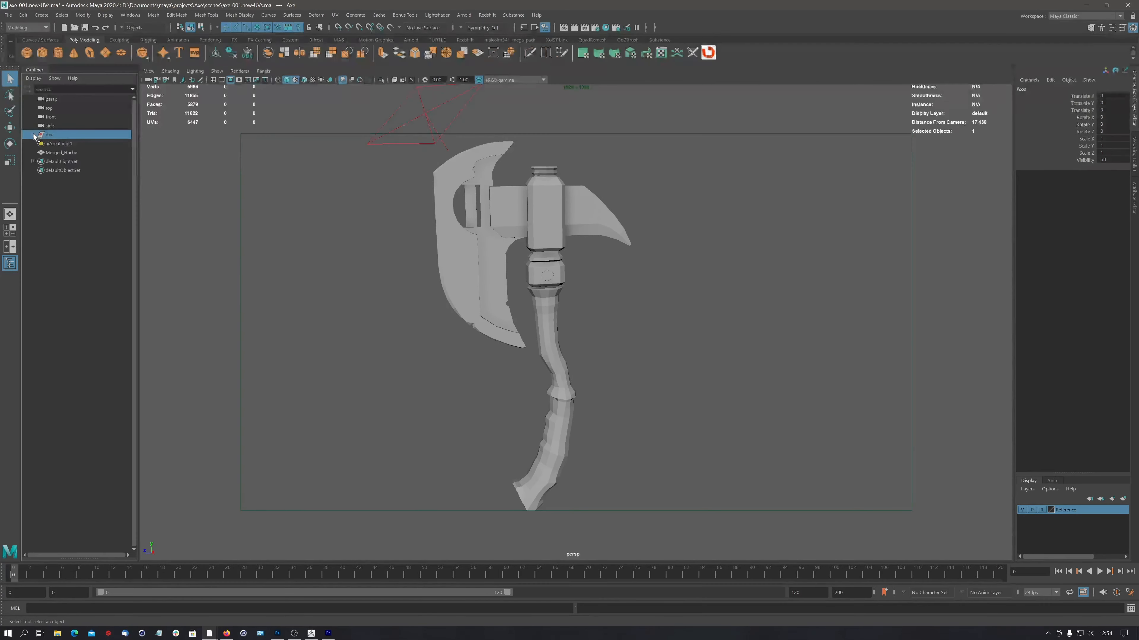
Assign a new Arnold aiStandardSurface material to the Merged_Hache mesh.
click(57, 153)
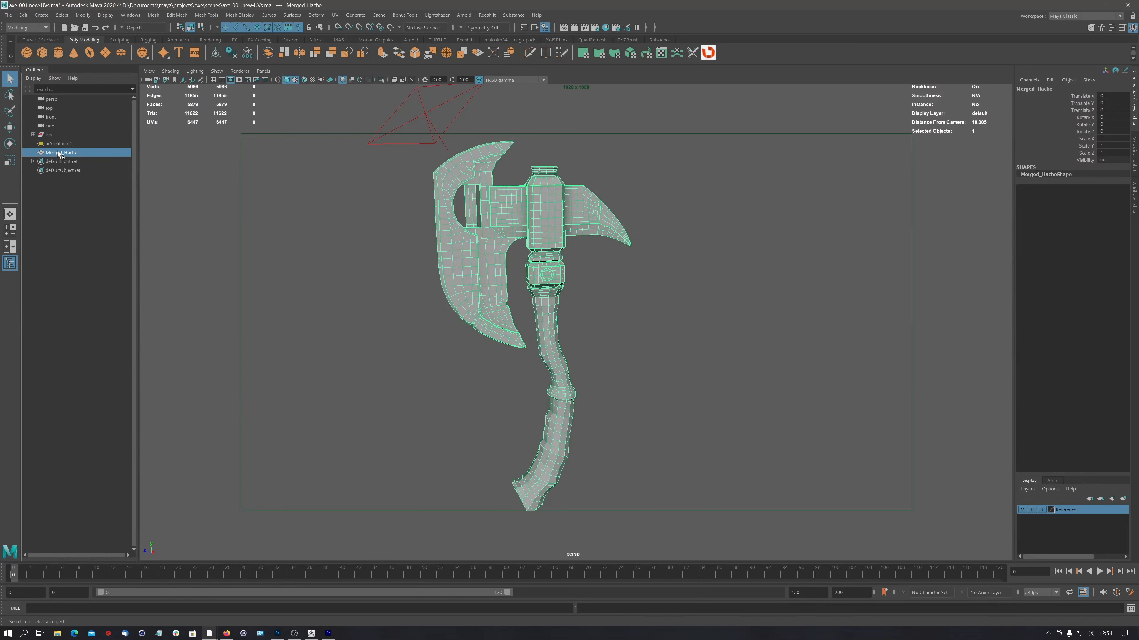
right_click(510, 205)
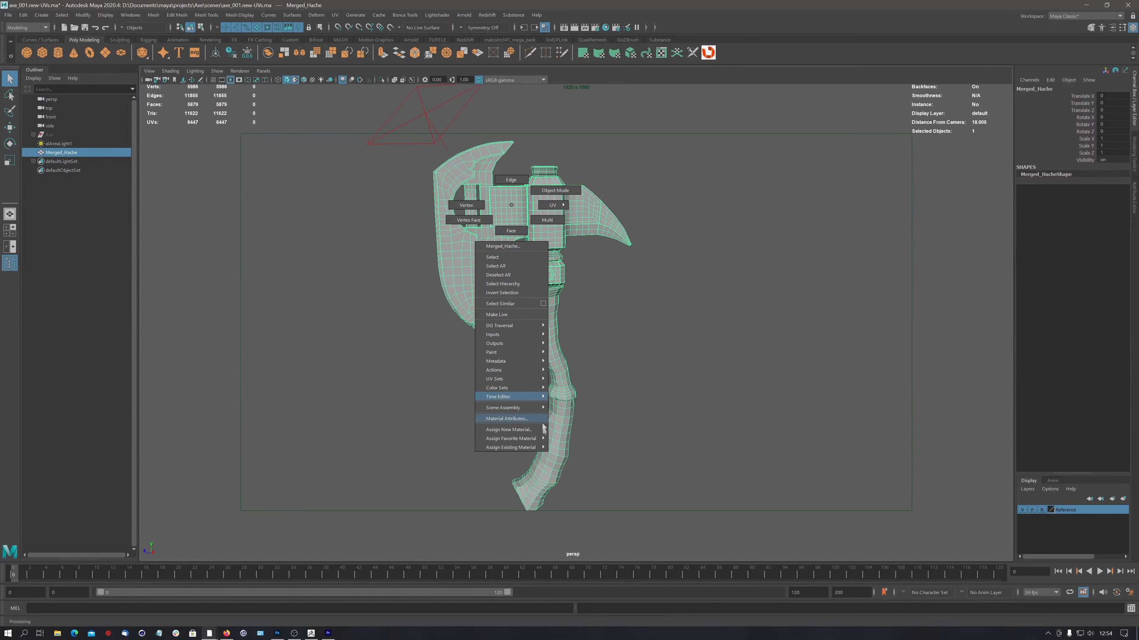
click(518, 430)
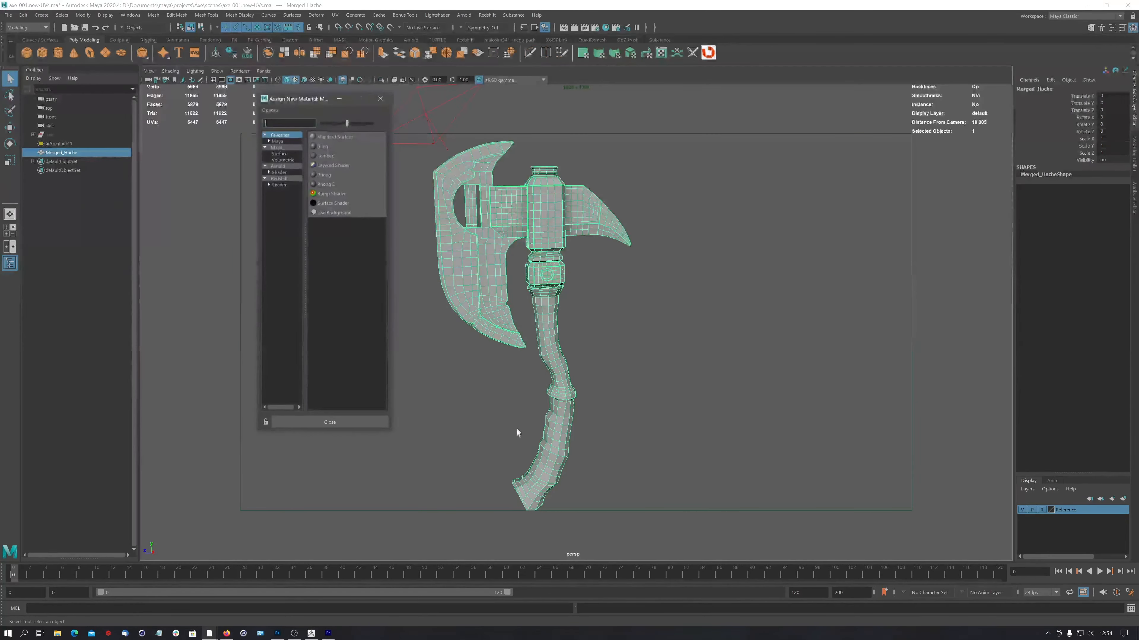
click(277, 166)
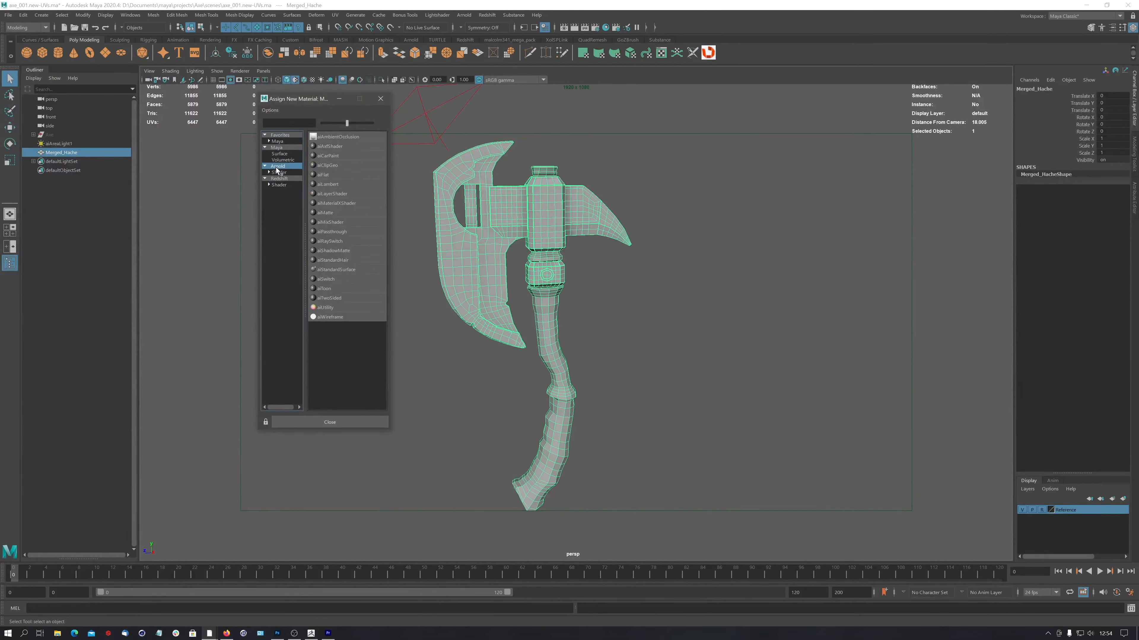
click(336, 269)
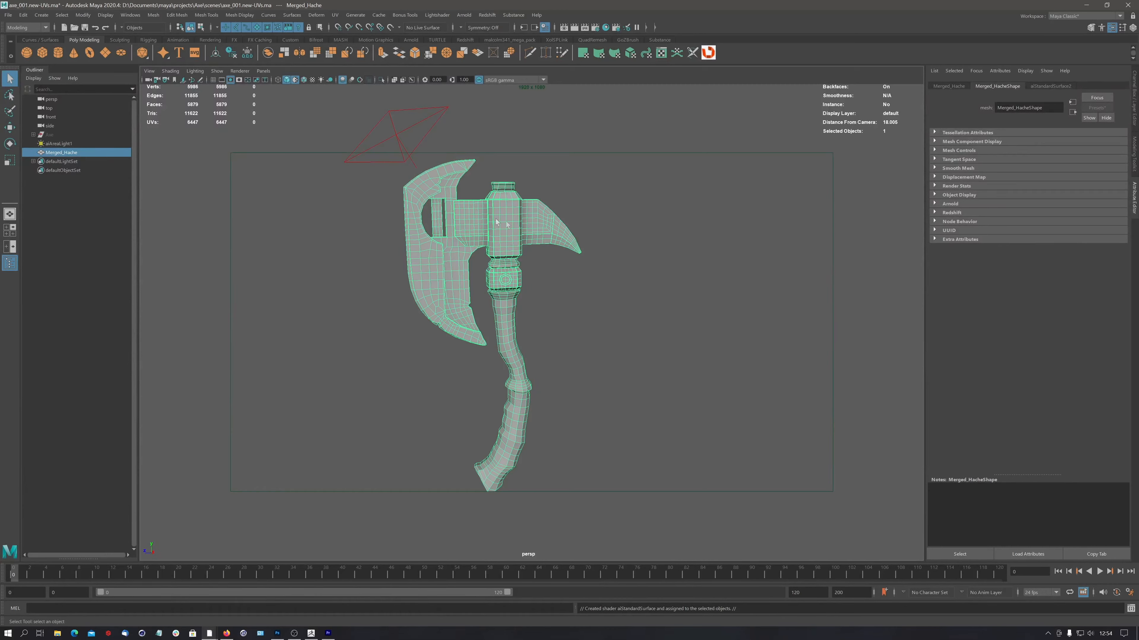
Set the Merged_Hache shape's Arnold subdivision type to catclark with 3 iterations.
click(935, 204)
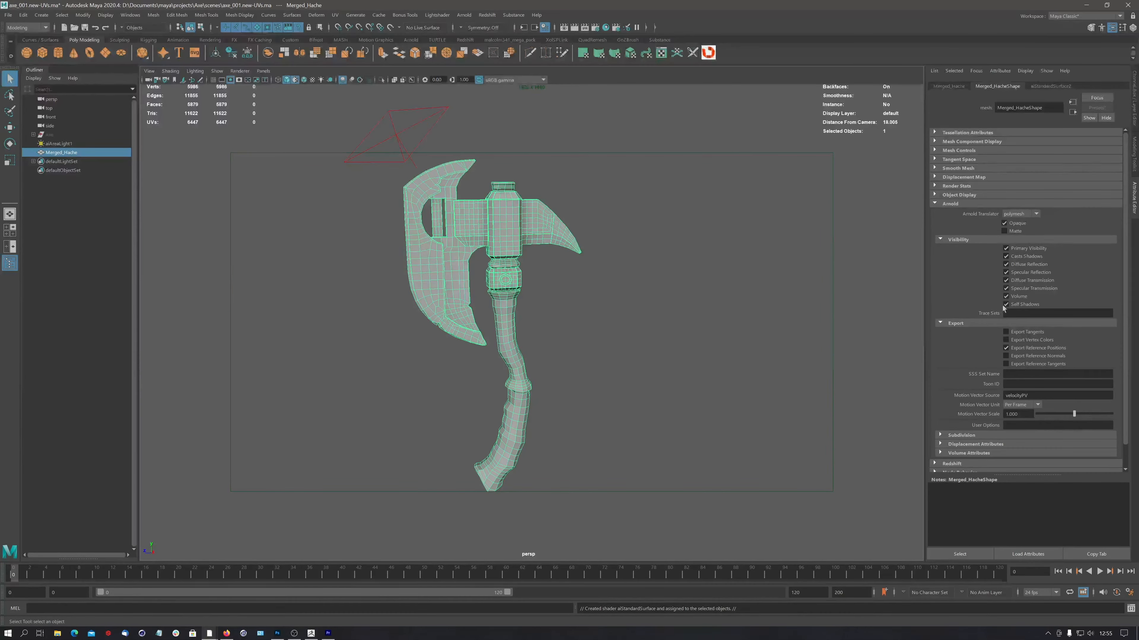
scroll(1113, 416, down, 1)
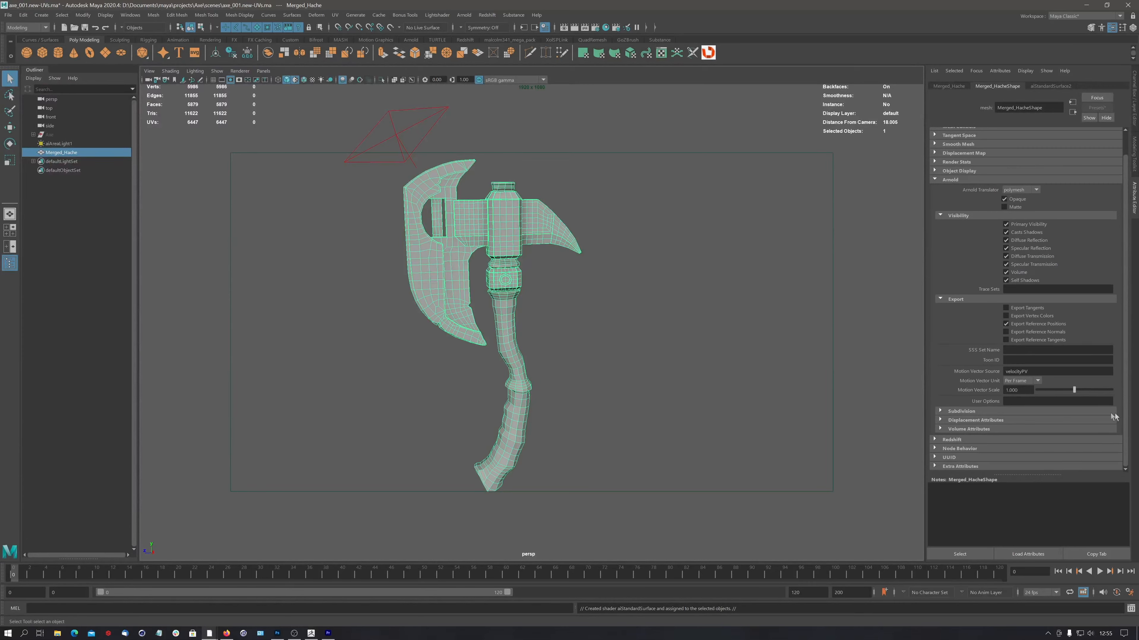
click(962, 411)
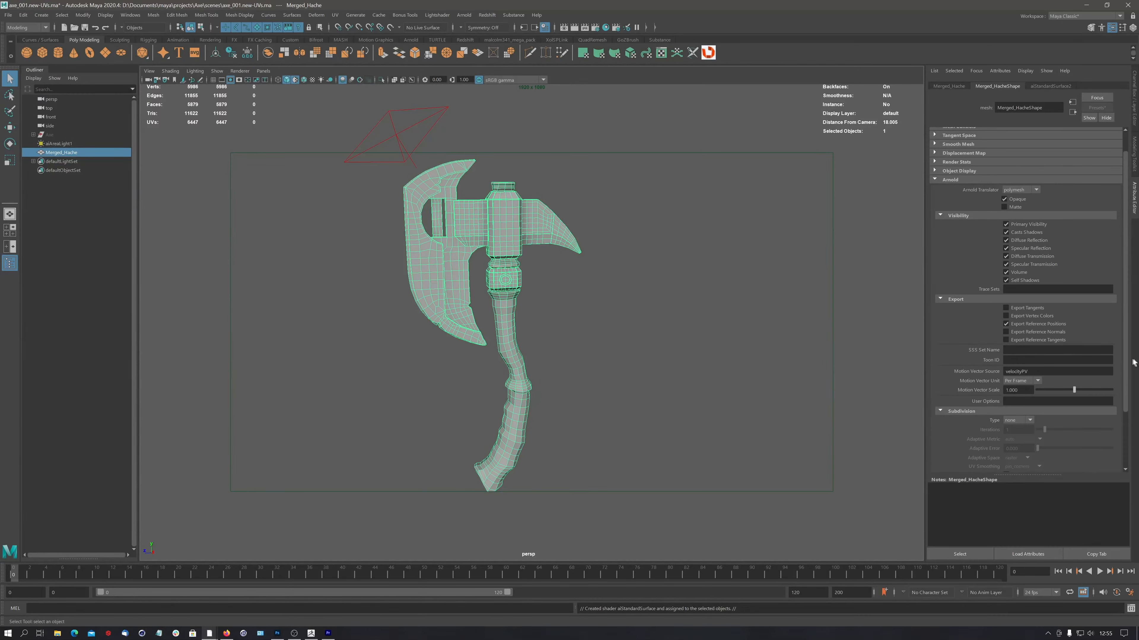
scroll(1026, 355, down, 3)
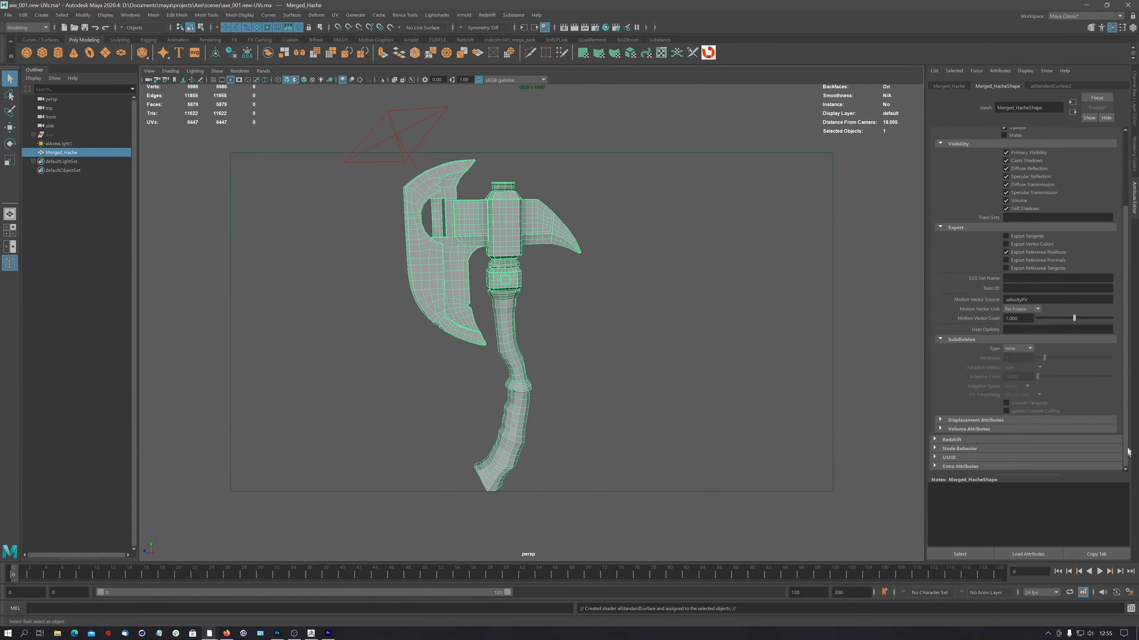
click(1014, 352)
click(1014, 370)
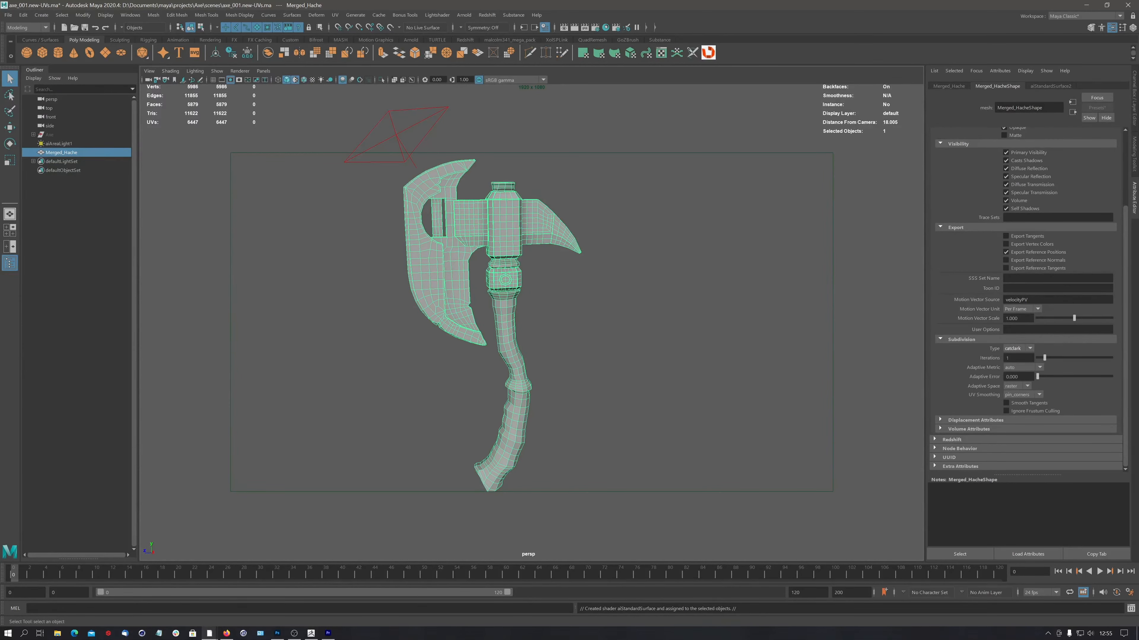
double_click(1008, 358)
text(3)
Try a Scalar Zero Value of 0.5 in the mesh's Arnold displacement attributes and set it back to 0.
click(973, 421)
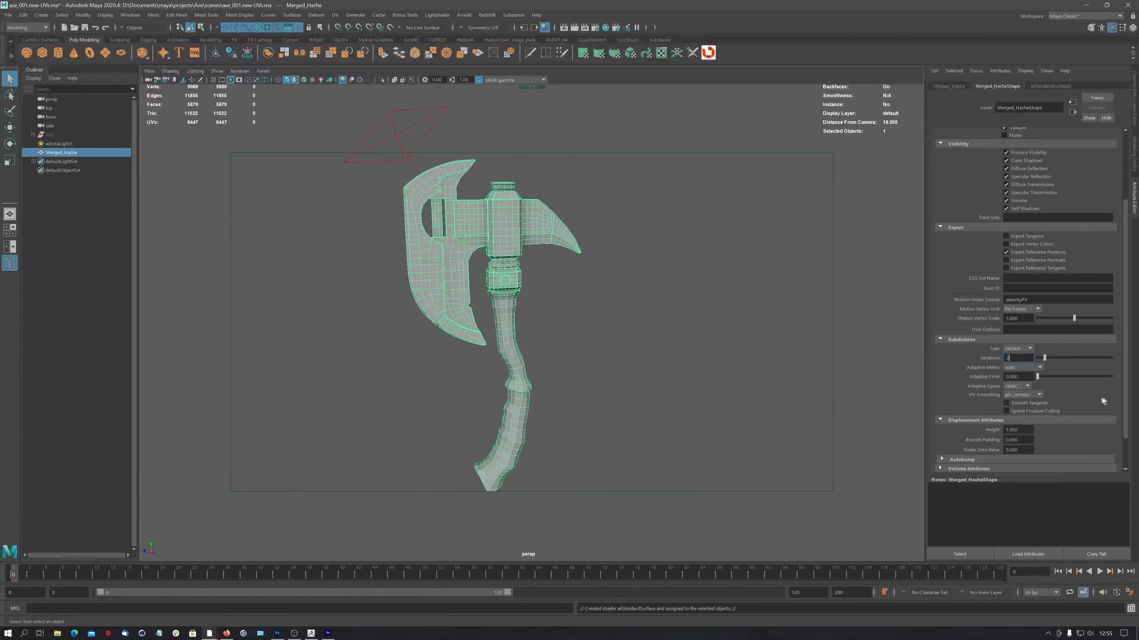
scroll(1127, 406, down, 2)
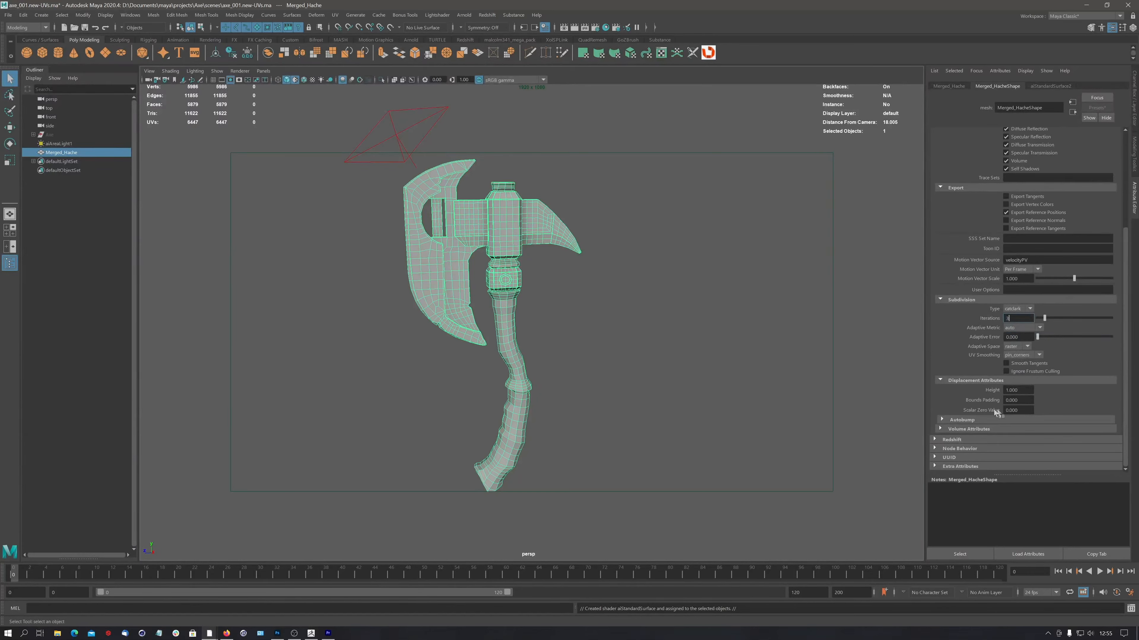
drag(1024, 411, 1005, 410)
click(944, 420)
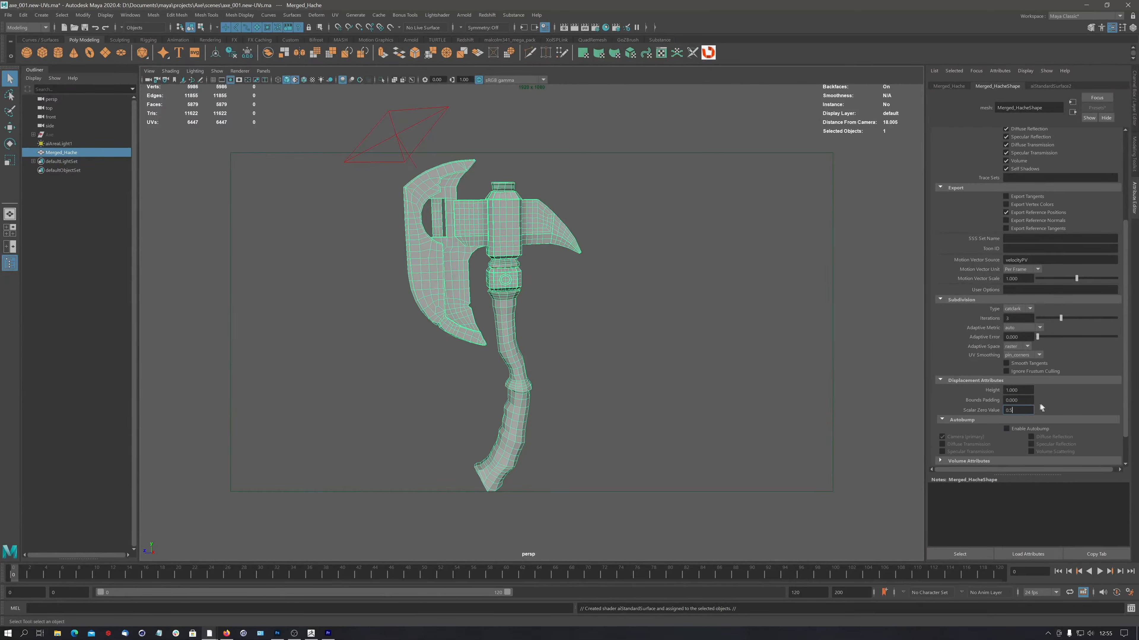
click(941, 419)
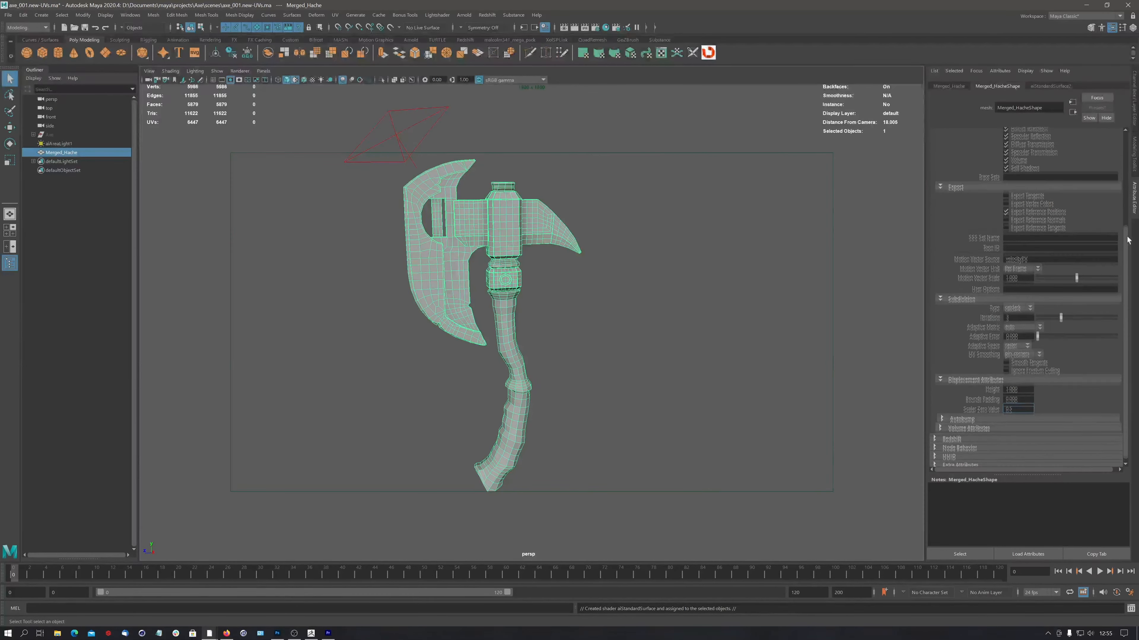
scroll(1126, 245, up, 1)
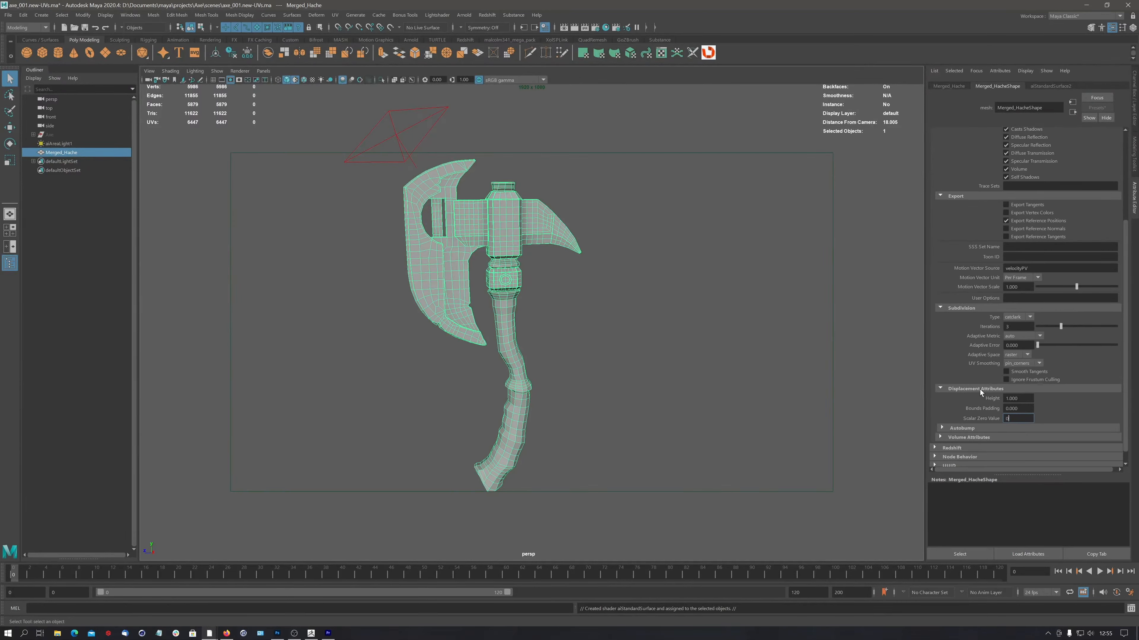
key(Return)
drag(1124, 239, 1136, 109)
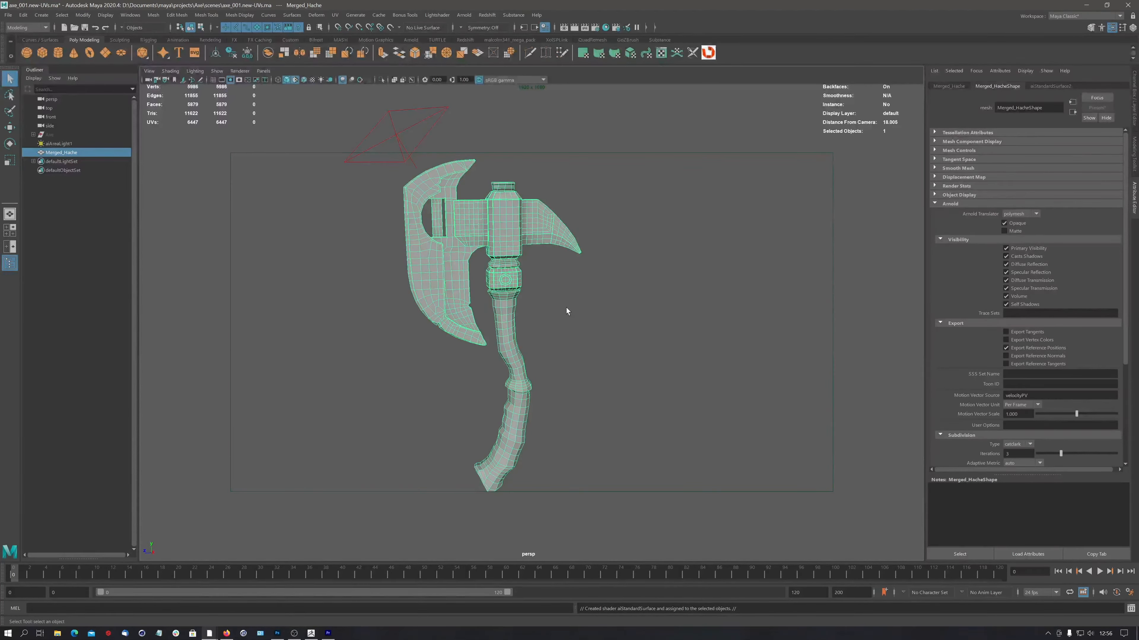
Open the Hypershade and delete the scene's unused shading nodes.
mouse_move(572, 307)
alt+mouse_down()
mouse_move(602, 297)
mouse_move(590, 297)
alt+mouse_up()
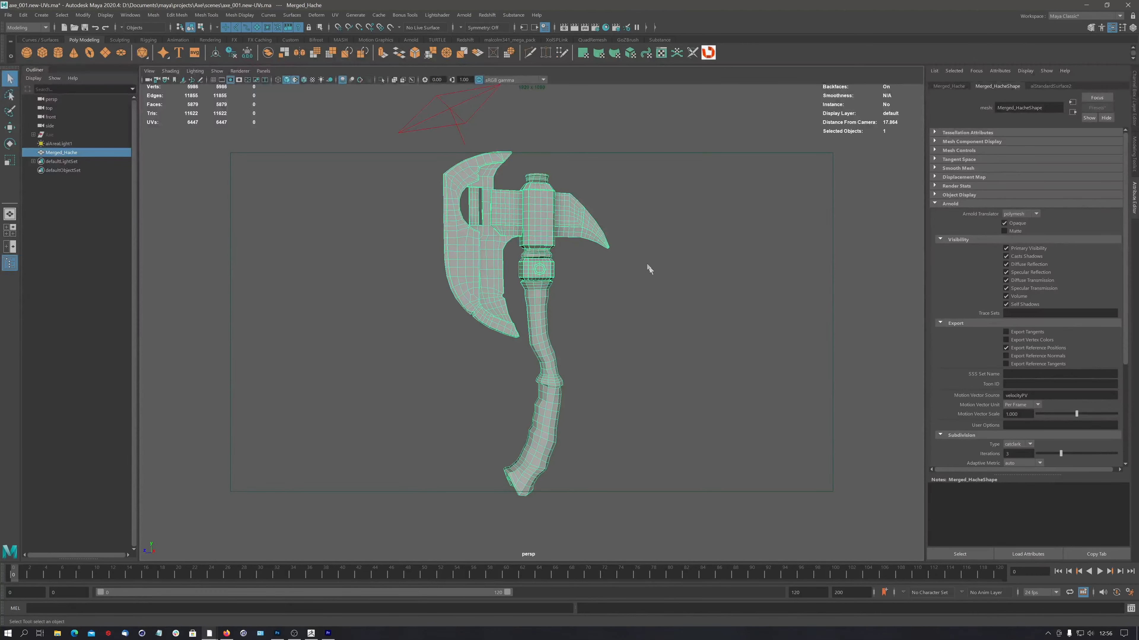
click(606, 28)
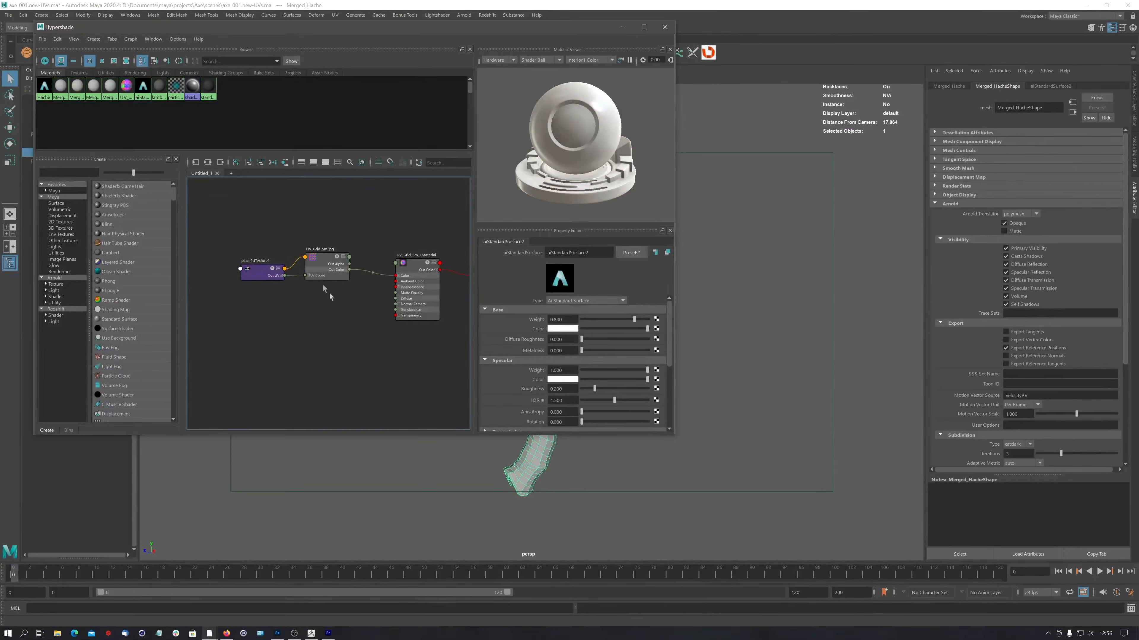
click(57, 39)
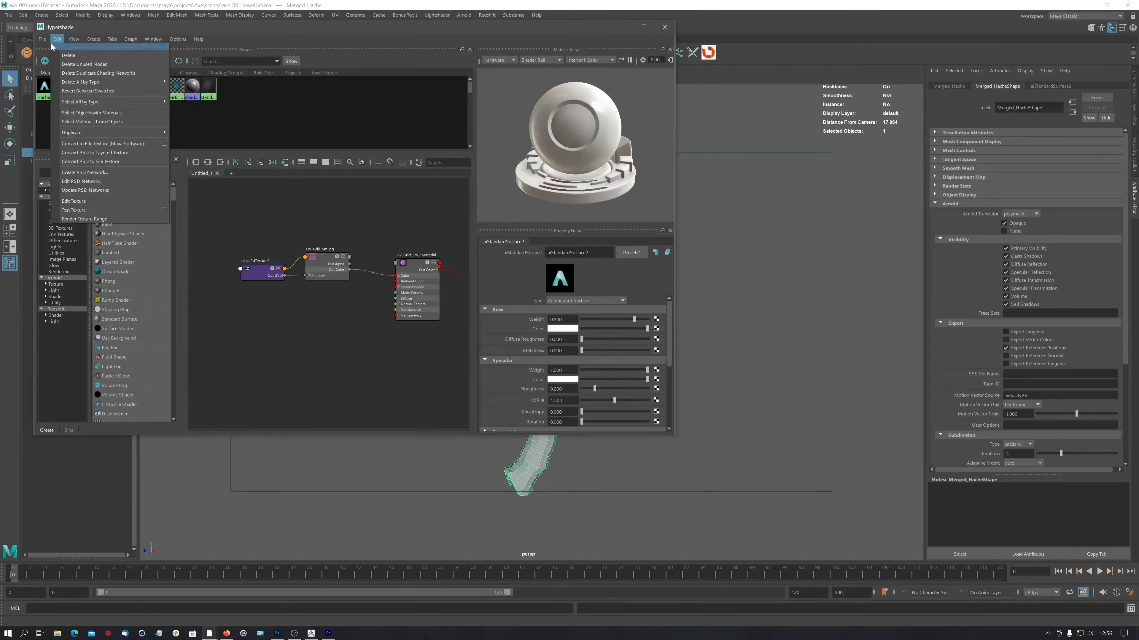
click(67, 55)
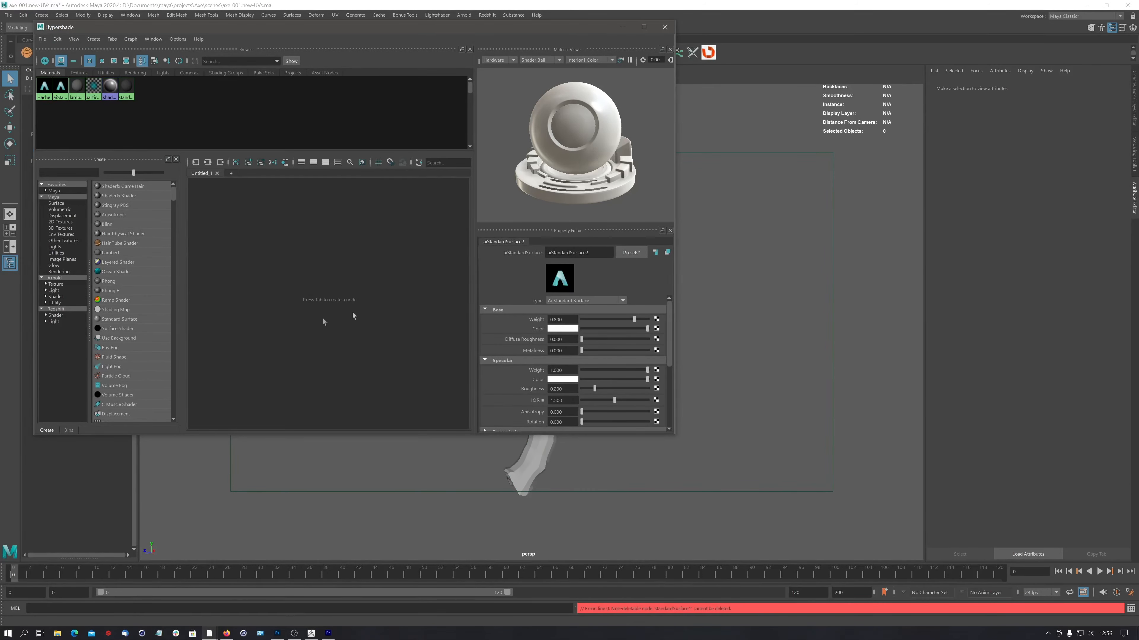
Rename the aiStandardSurface material on the Merged_Hache mesh as HacheV2.
drag(359, 27, 399, 241)
click(61, 152)
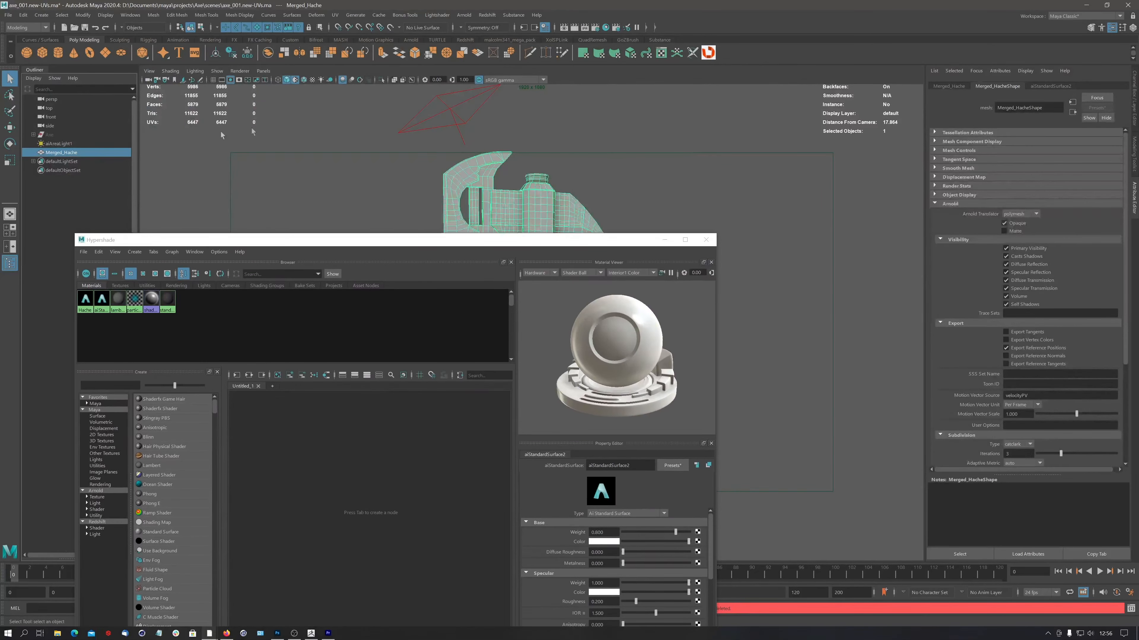
click(1054, 85)
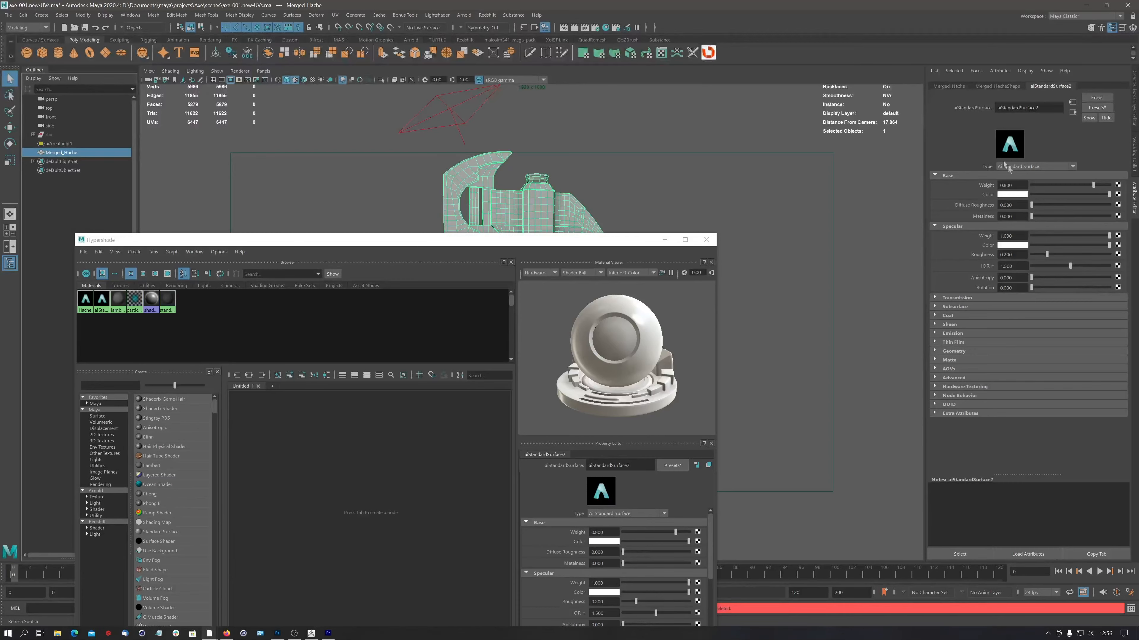
double_click(1018, 108)
text(HacheV2)
key(Return)
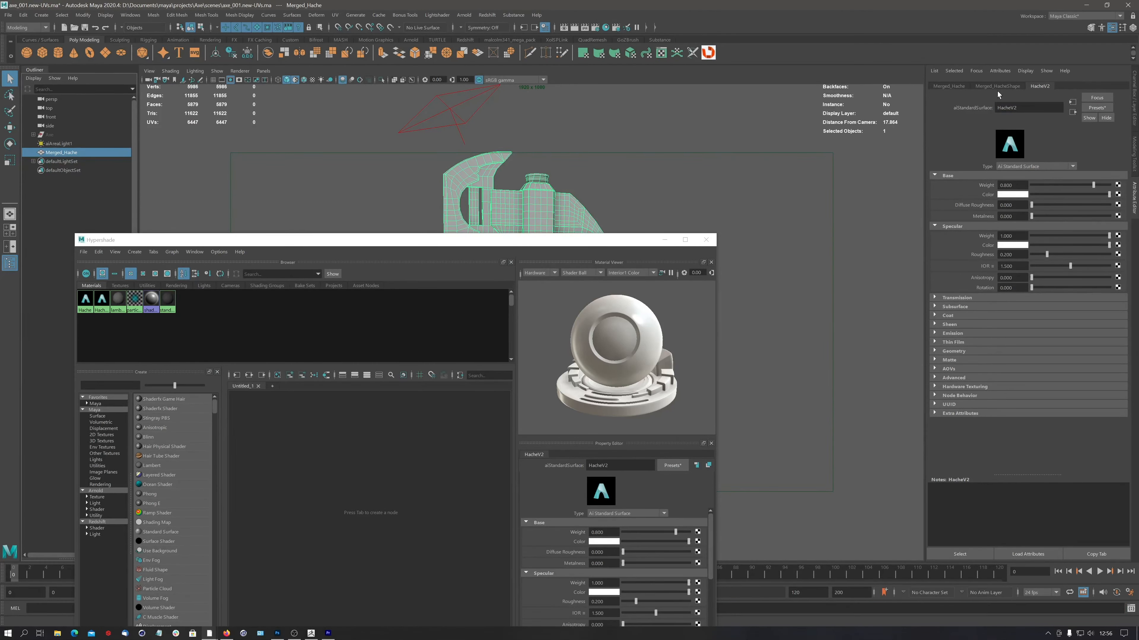
Graph the HacheV2 material with its input and output connections in the Hypershade work area.
drag(296, 240, 388, 179)
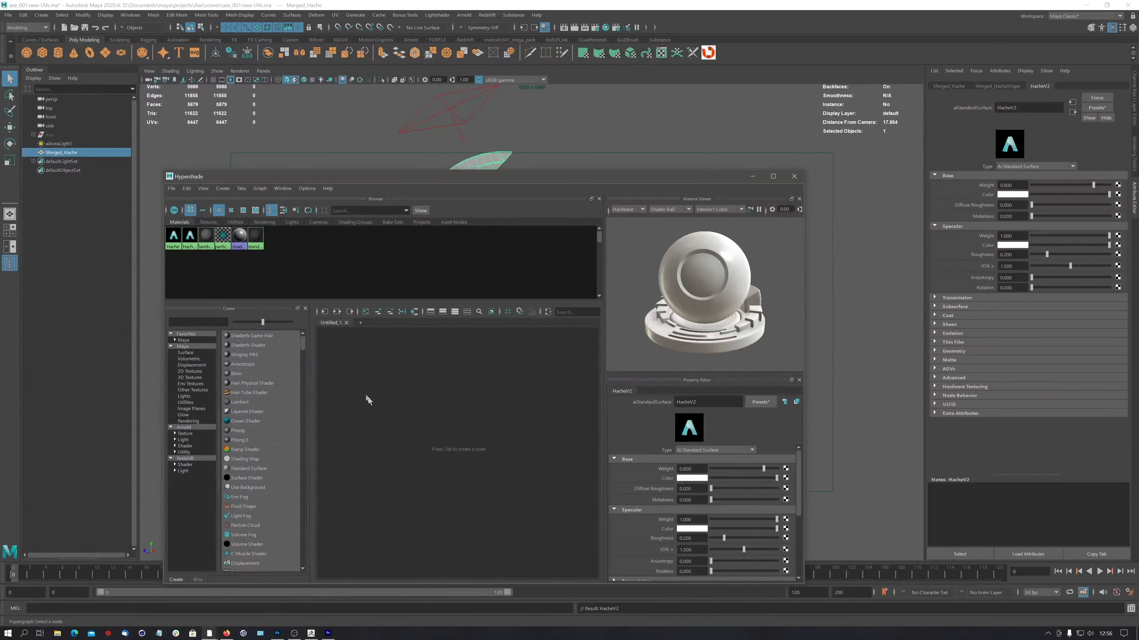
click(189, 239)
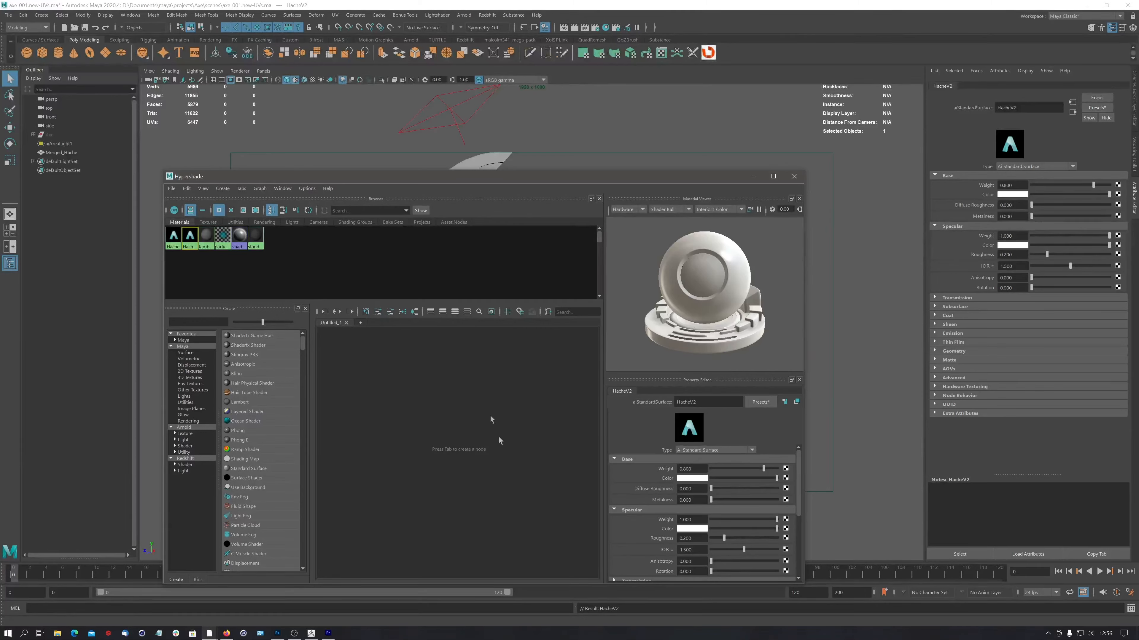
click(337, 313)
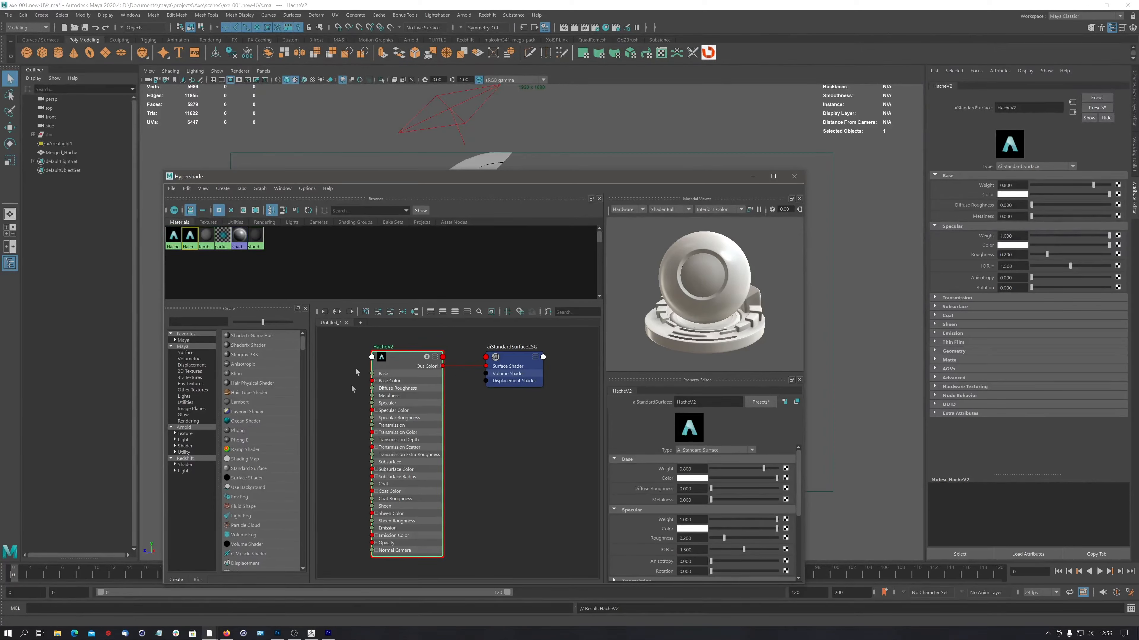
Rename the Hypershade work area tab as Hache_V2.
double_click(334, 322)
text(Hache_V2)
key(Return)
drag(560, 183, 636, 129)
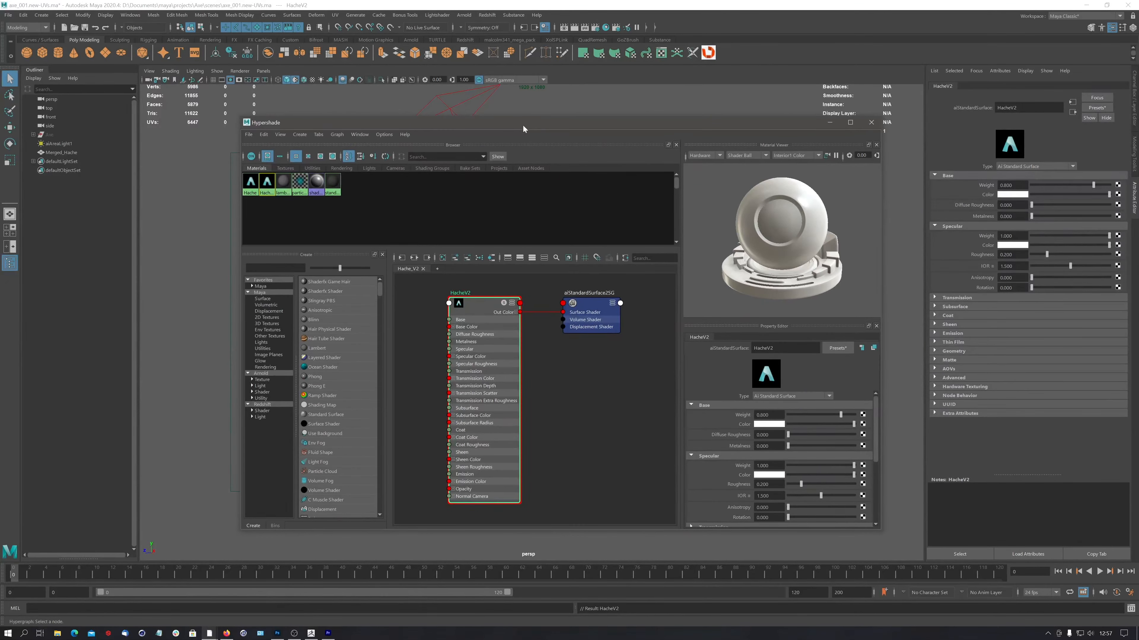
Turn on textured shading in the perspective viewport with the axe uncovered by the Hypershade.
drag(523, 129, 507, 300)
click(533, 182)
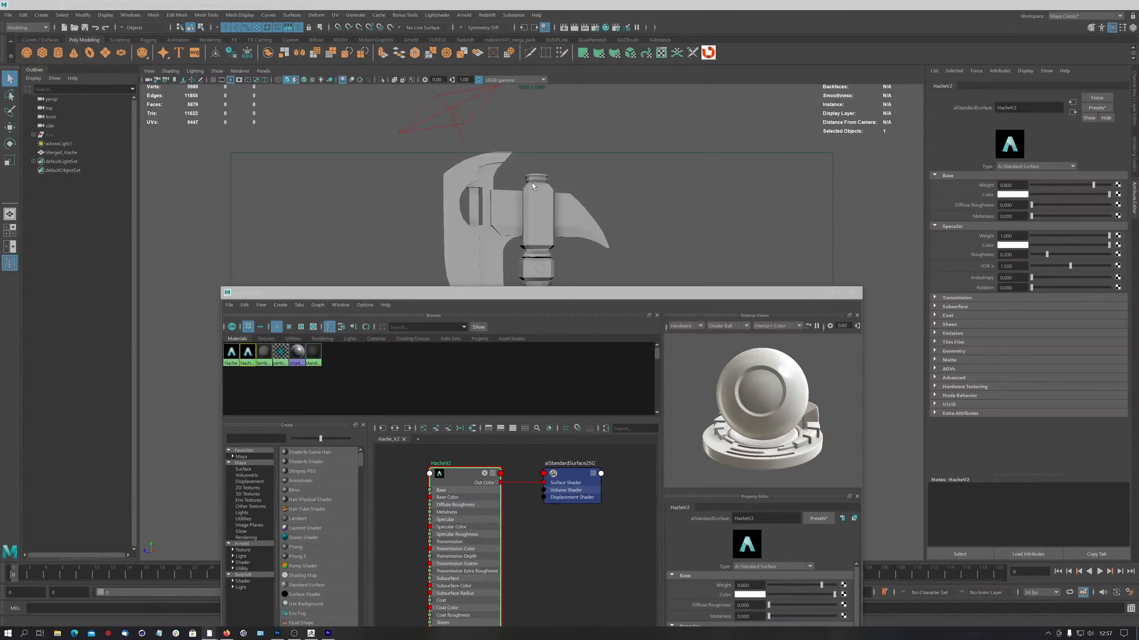
key(6)
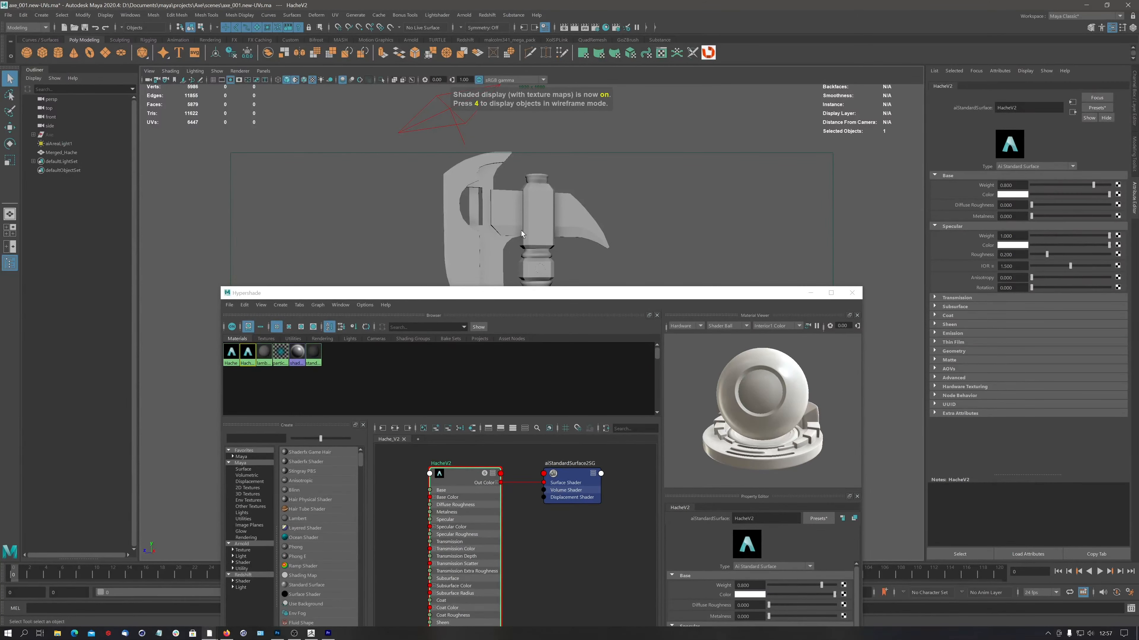
mouse_move(521, 230)
alt+mouse_down()
mouse_move(531, 227)
mouse_move(496, 207)
alt+mouse_up()
click(170, 71)
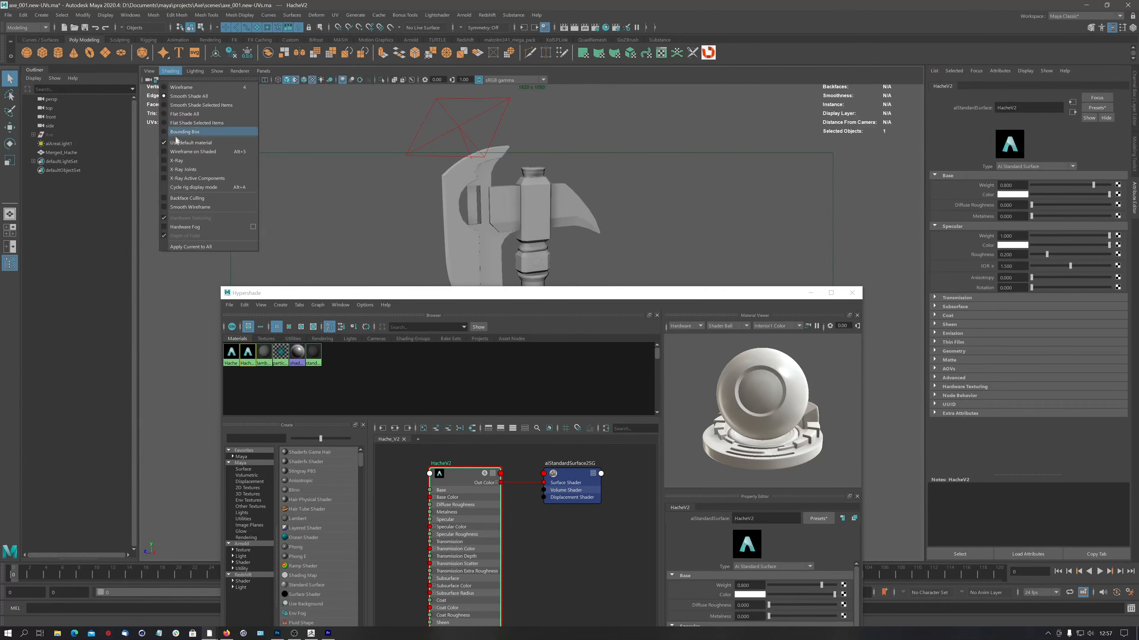
mouse_move(198, 74)
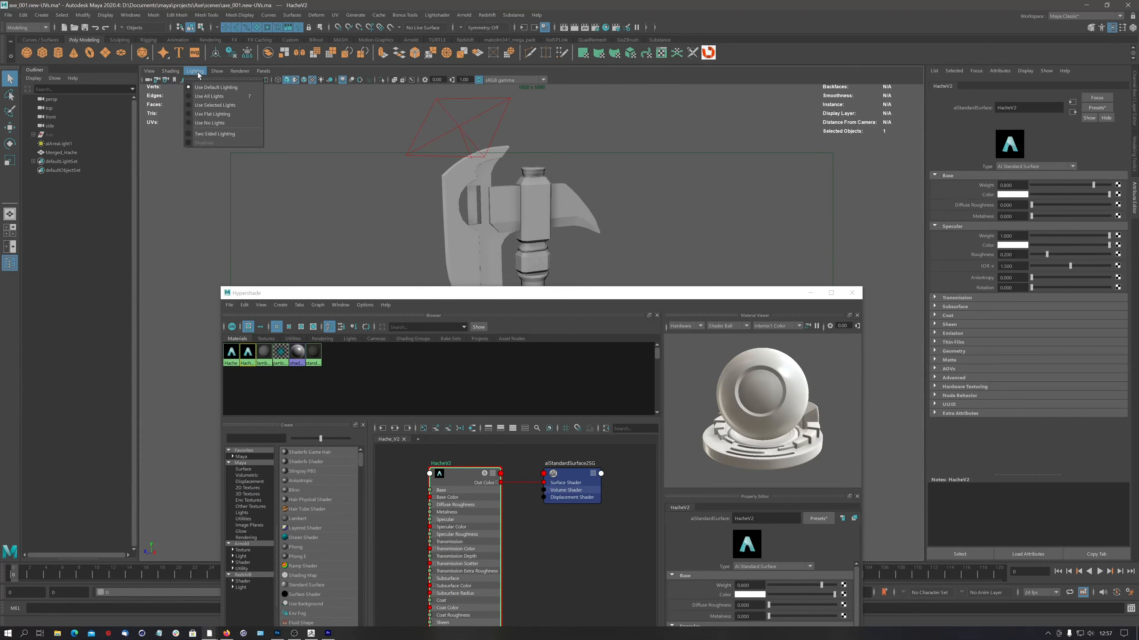
mouse_move(238, 75)
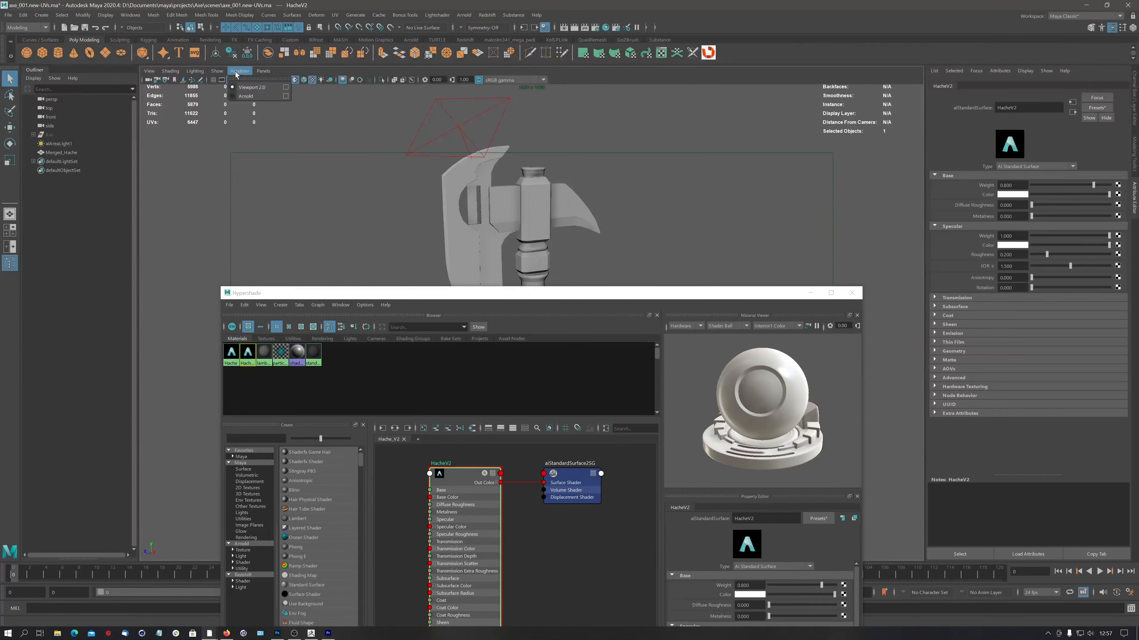
click(632, 296)
Open the Arnold RenderView, dock it beside the perspective viewport with more room, and toggle its 3D Manipulation option.
drag(626, 297, 442, 187)
click(464, 15)
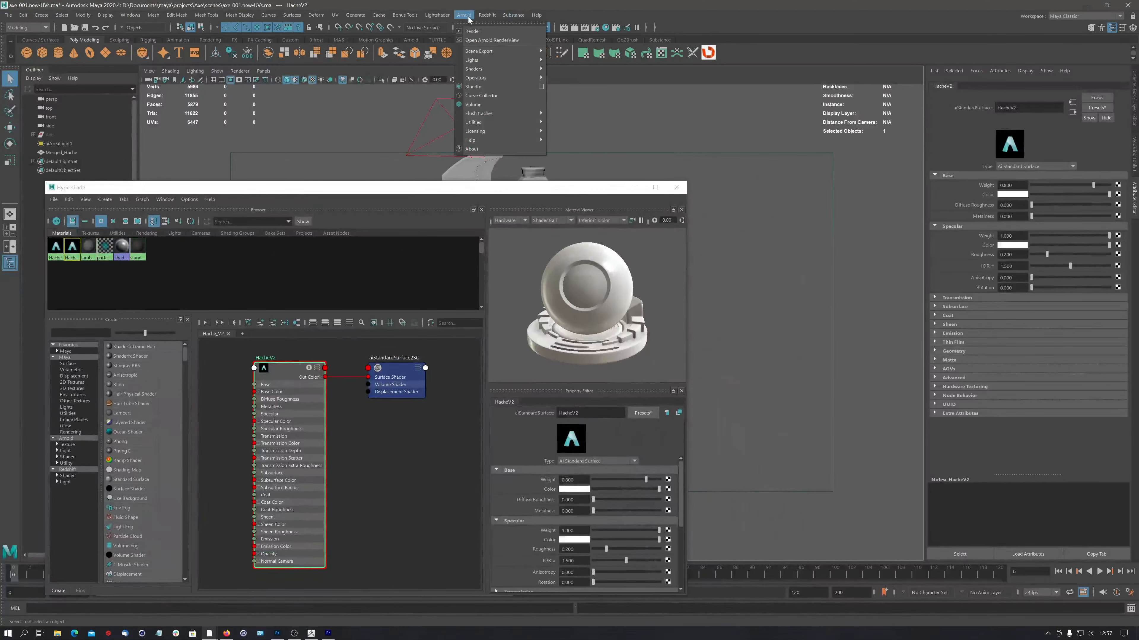
click(485, 40)
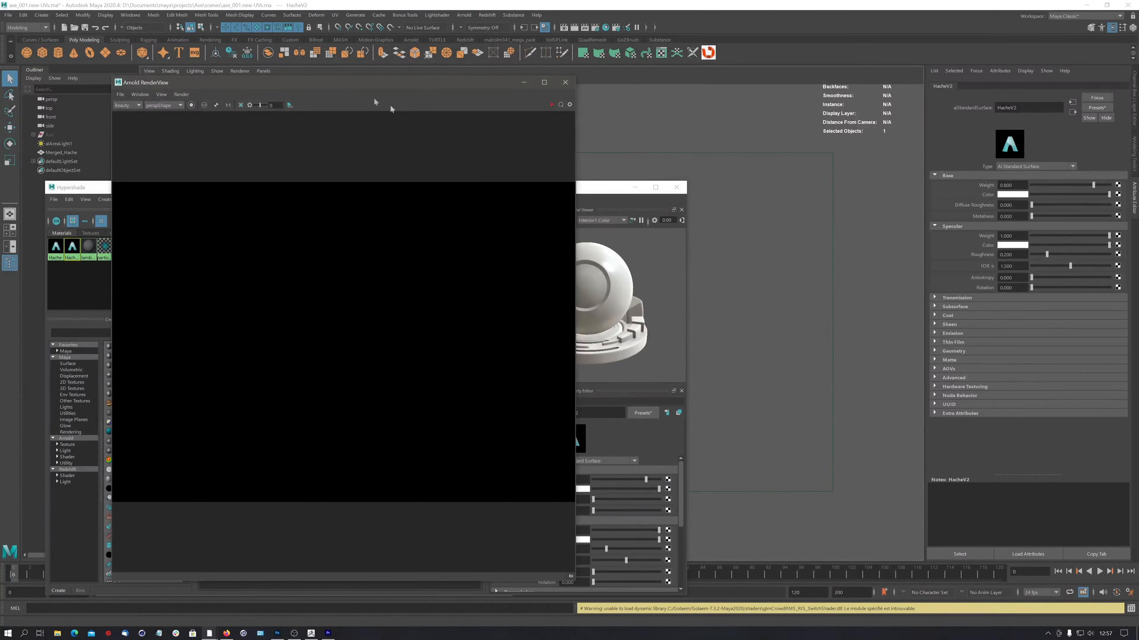
drag(340, 83, 925, 186)
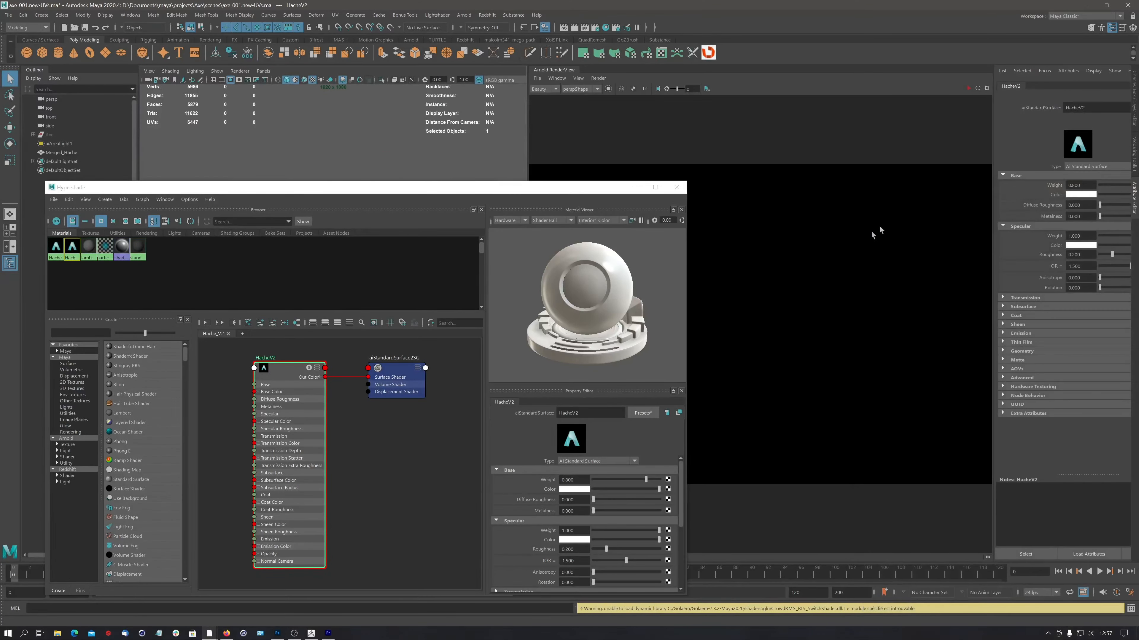
drag(494, 187, 550, 448)
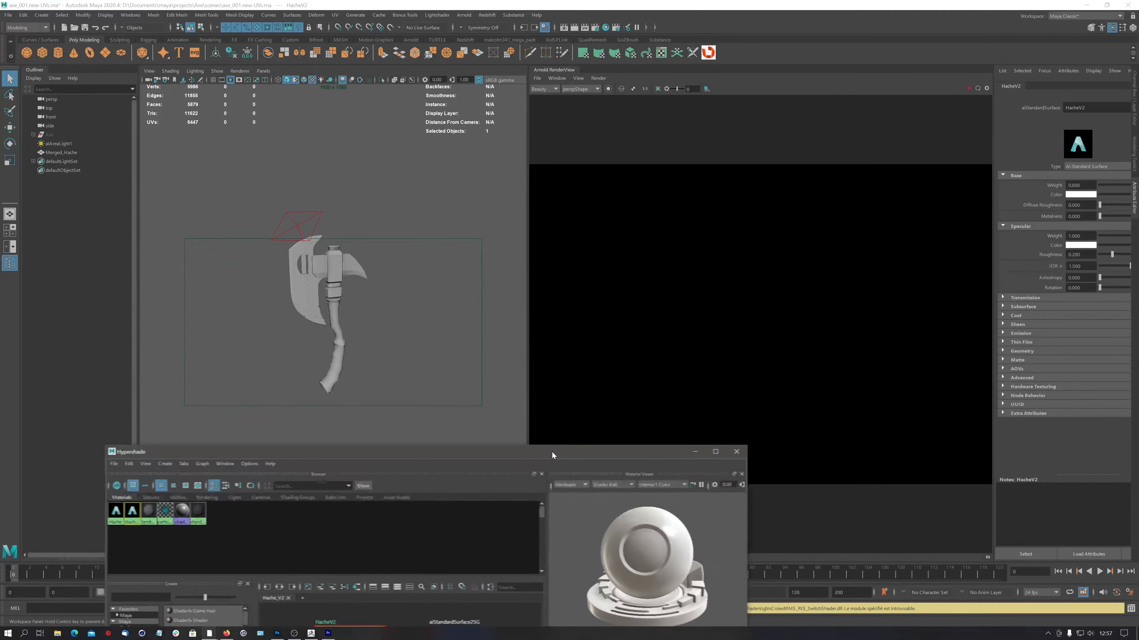
drag(527, 272, 437, 273)
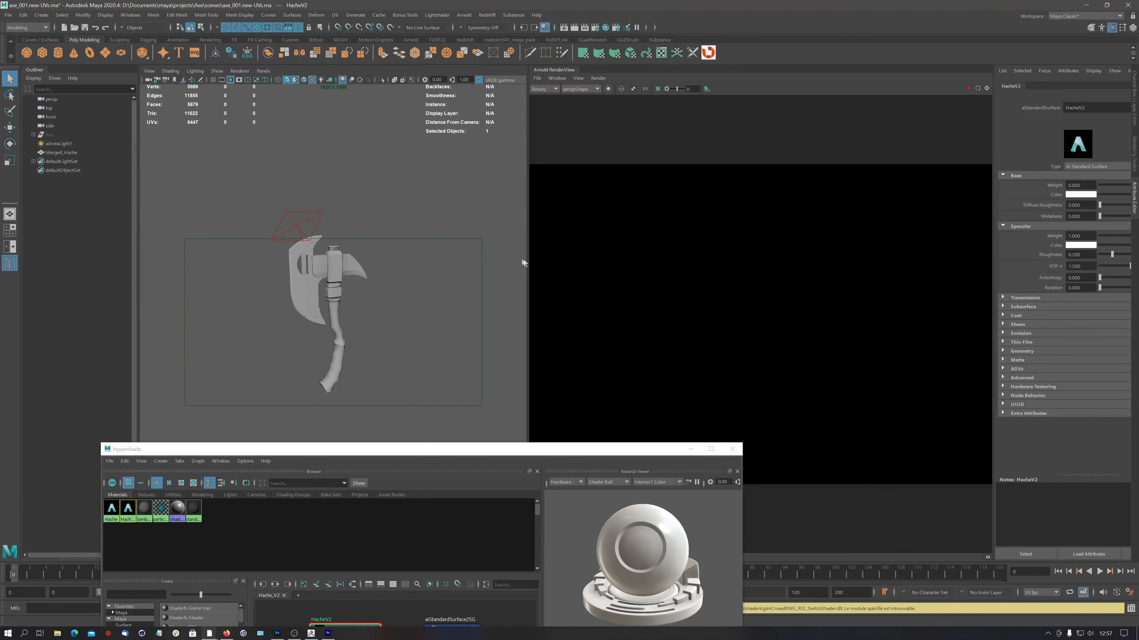
drag(527, 260, 456, 270)
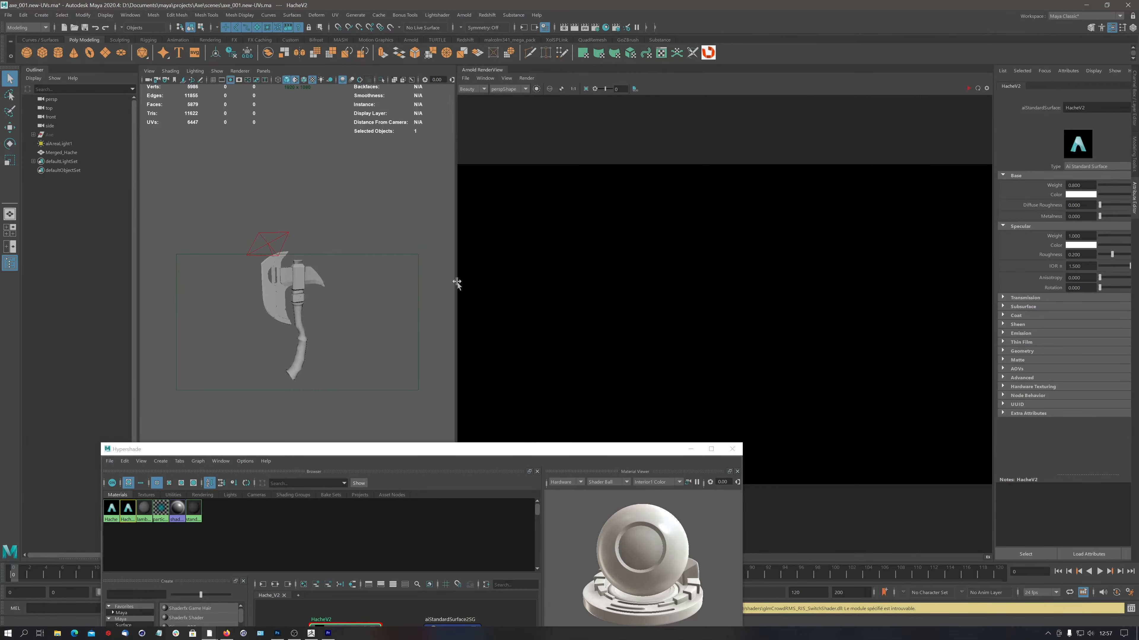
drag(452, 450, 511, 444)
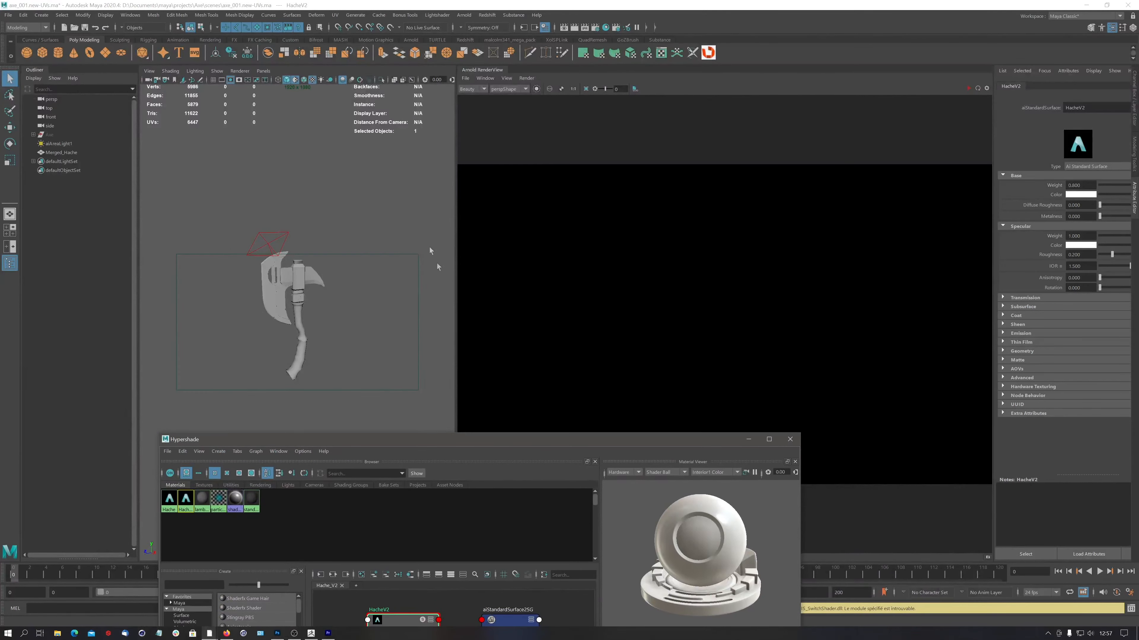
click(485, 78)
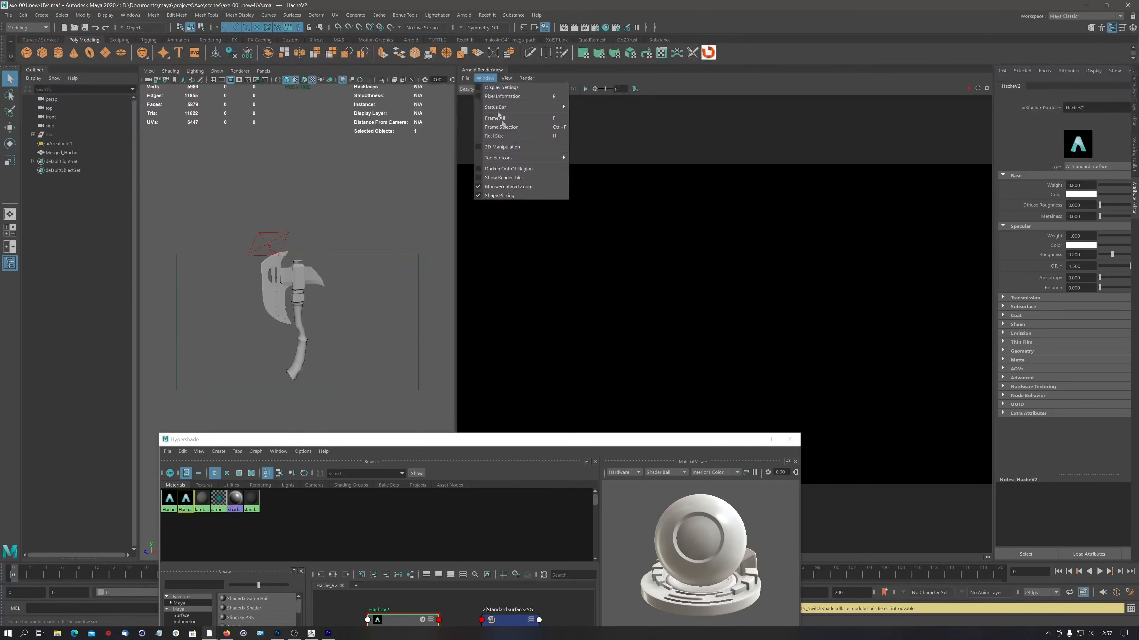
click(495, 147)
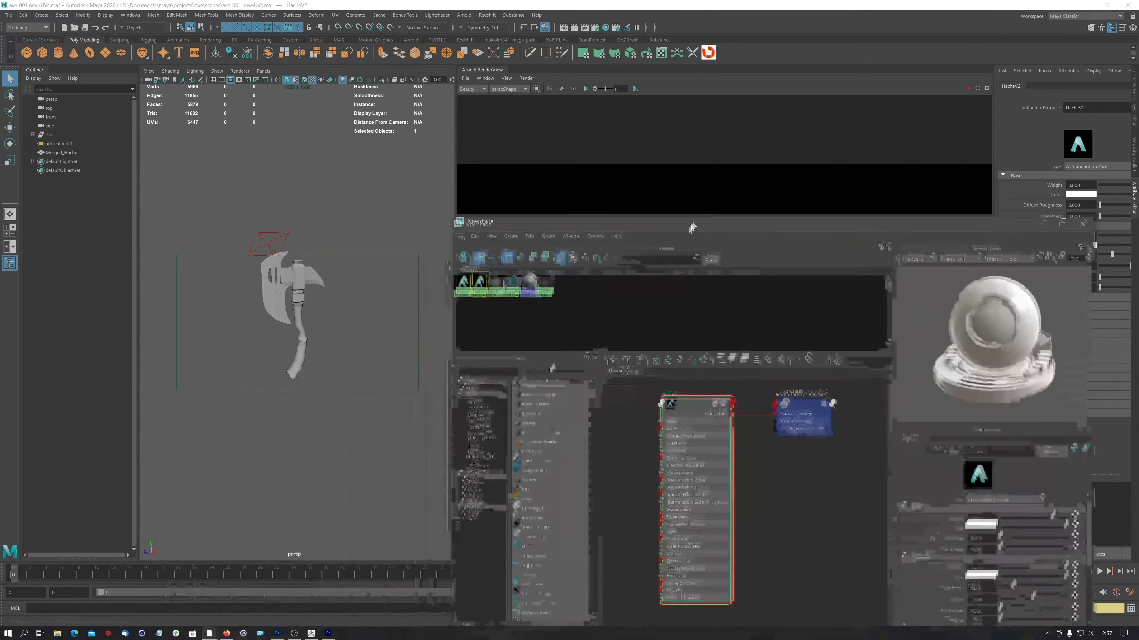
Dock the Hypershade beneath the perspective viewport and widen that column.
drag(401, 442, 694, 227)
drag(500, 226, 194, 558)
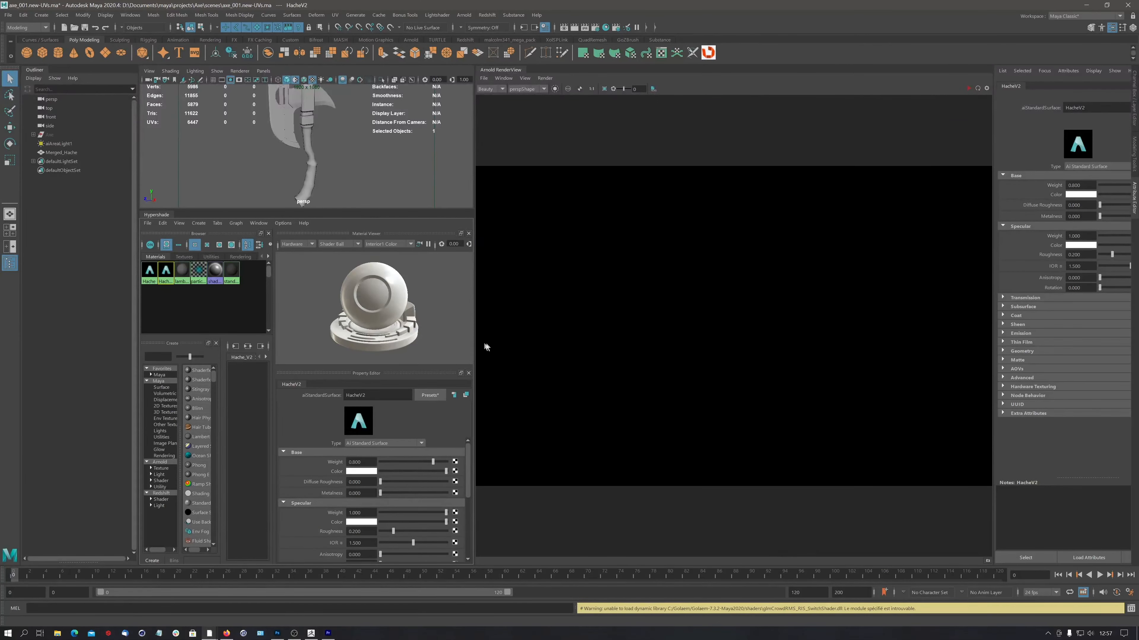
drag(475, 348, 564, 336)
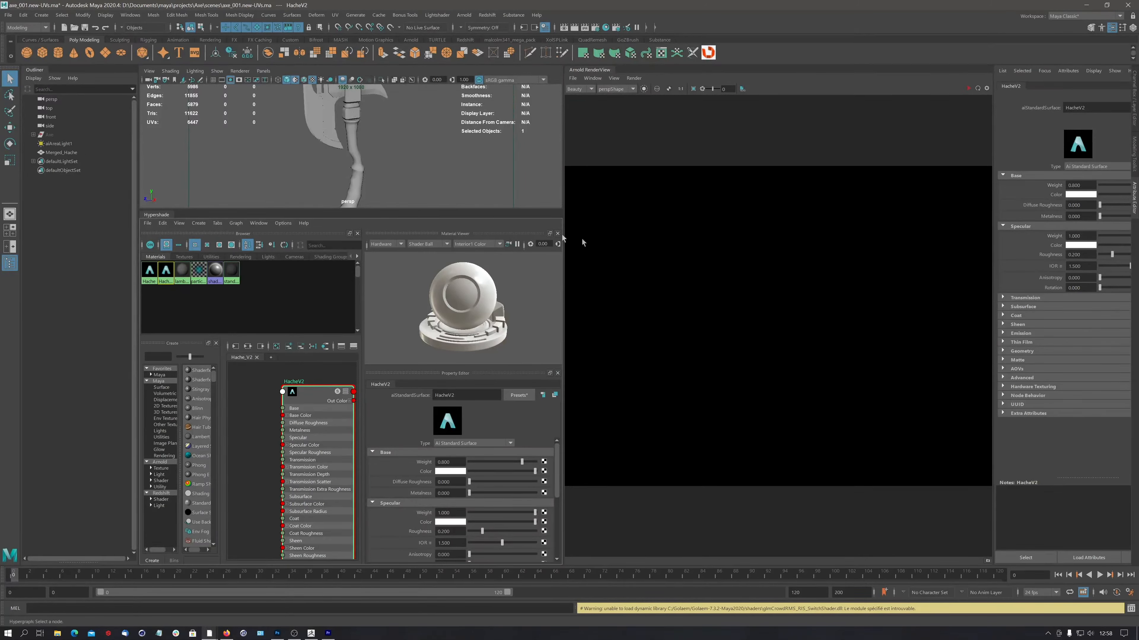
Delete aiAreaLight1 from the scene and hide the Outliner to give the docked Hypershade graph more room.
click(59, 144)
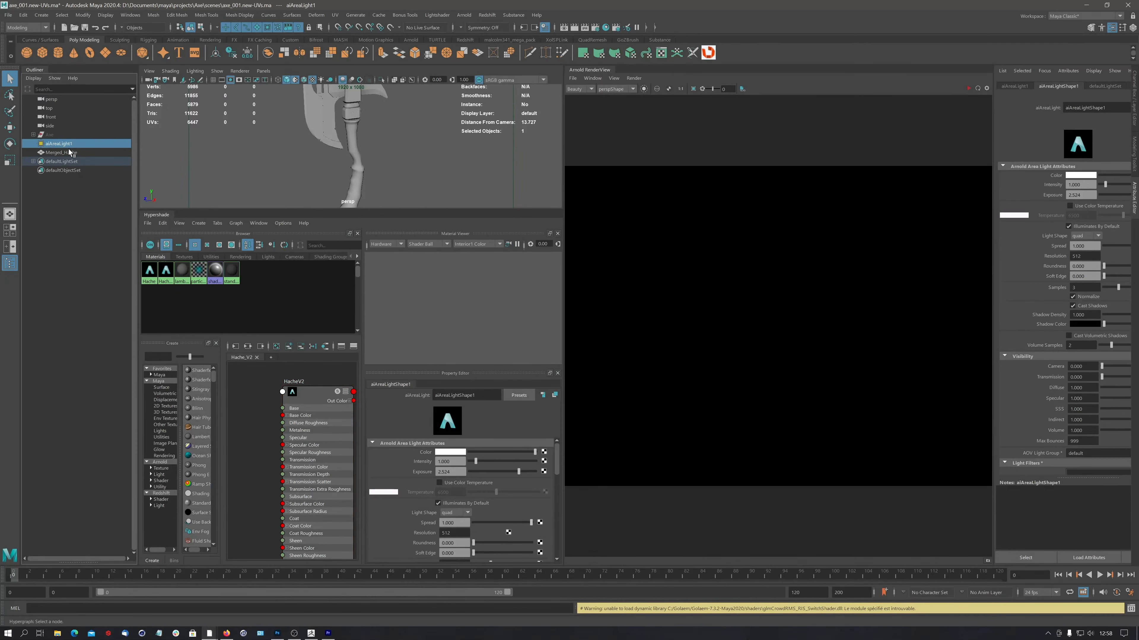
key(Delete)
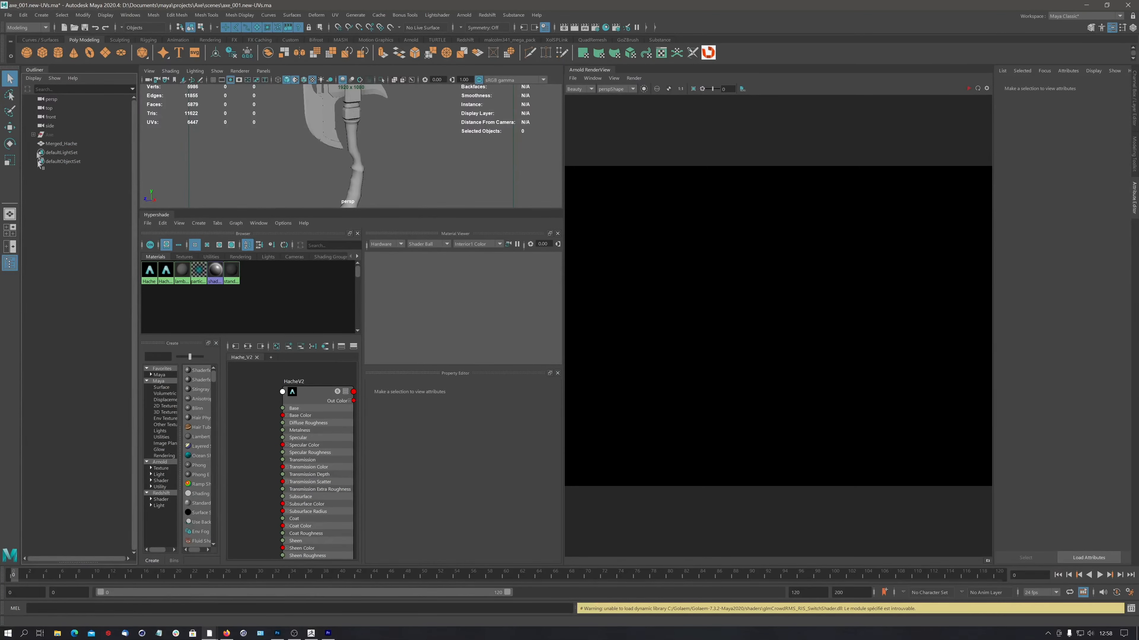
click(10, 262)
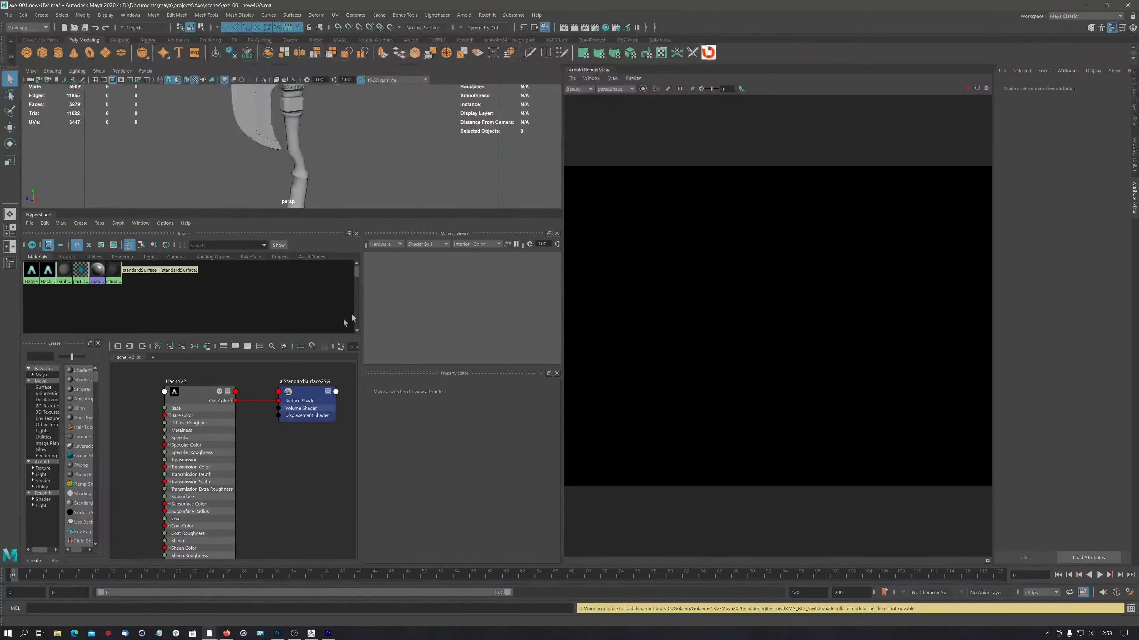
scroll(255, 460, down, 3)
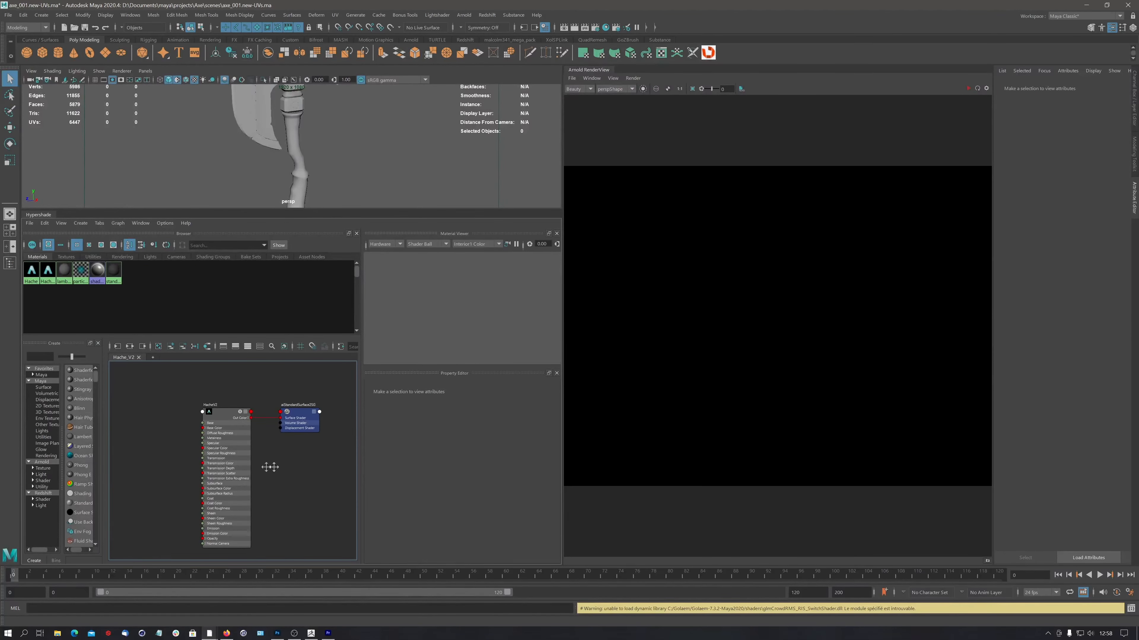
middle_drag(272, 465, 203, 455)
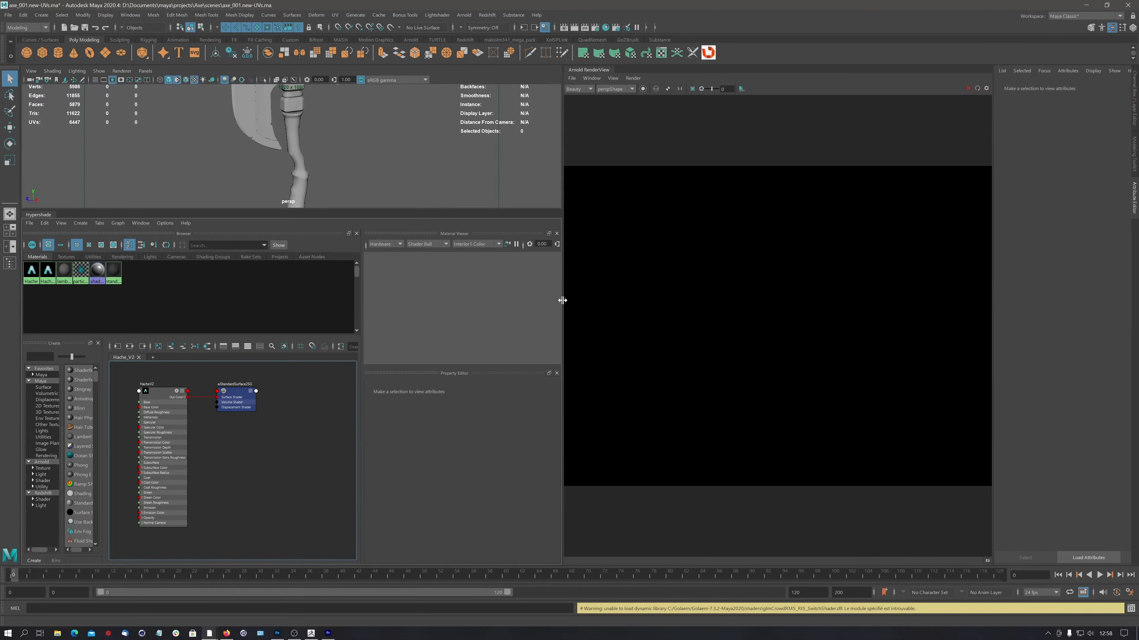
drag(562, 300, 586, 298)
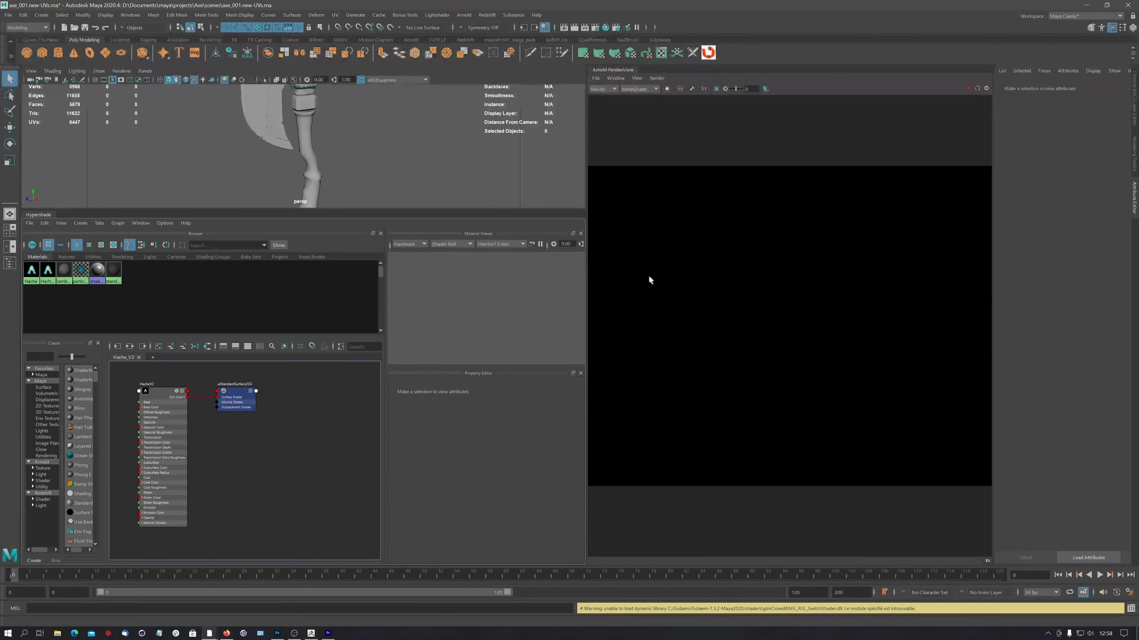
Turn on the viewport's gate mask, make the viewport taller, and frame the whole axe within the resolution gate.
alt+right_drag(331, 150, 251, 159)
alt+middle_drag(288, 152, 284, 190)
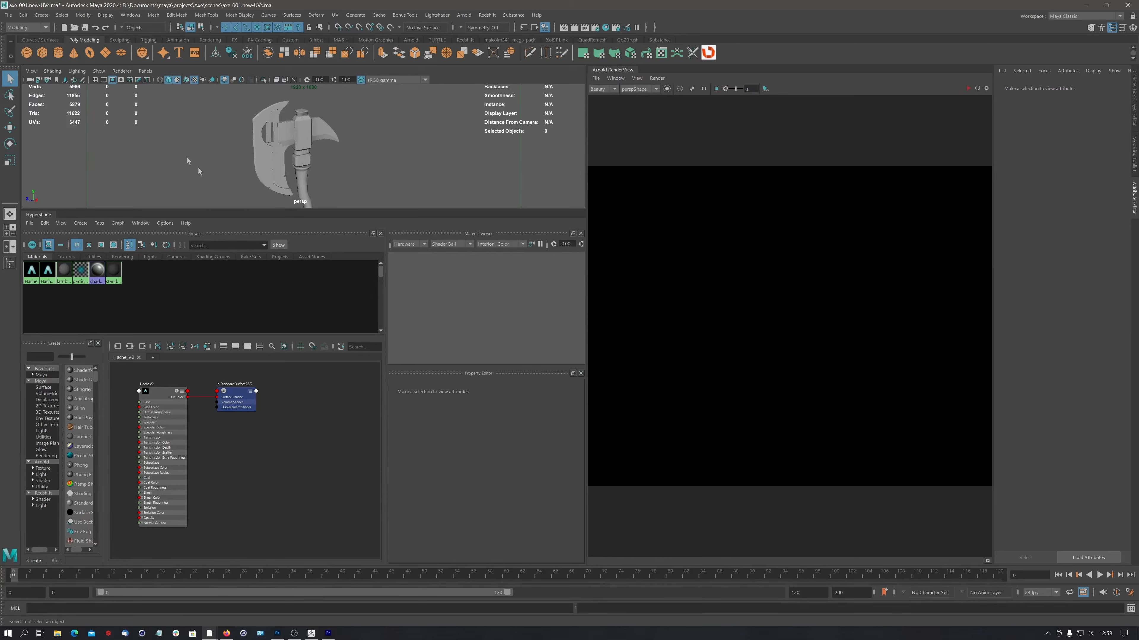
click(121, 80)
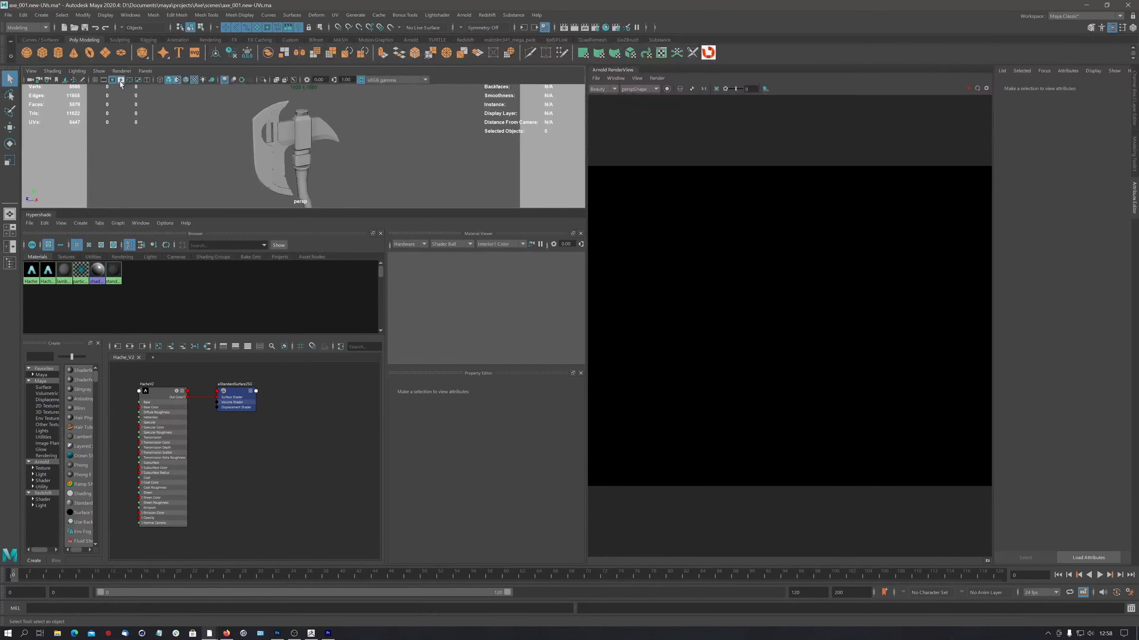
alt+right_drag(342, 150, 158, 150)
alt+right_drag(251, 151, 437, 150)
drag(332, 210, 334, 274)
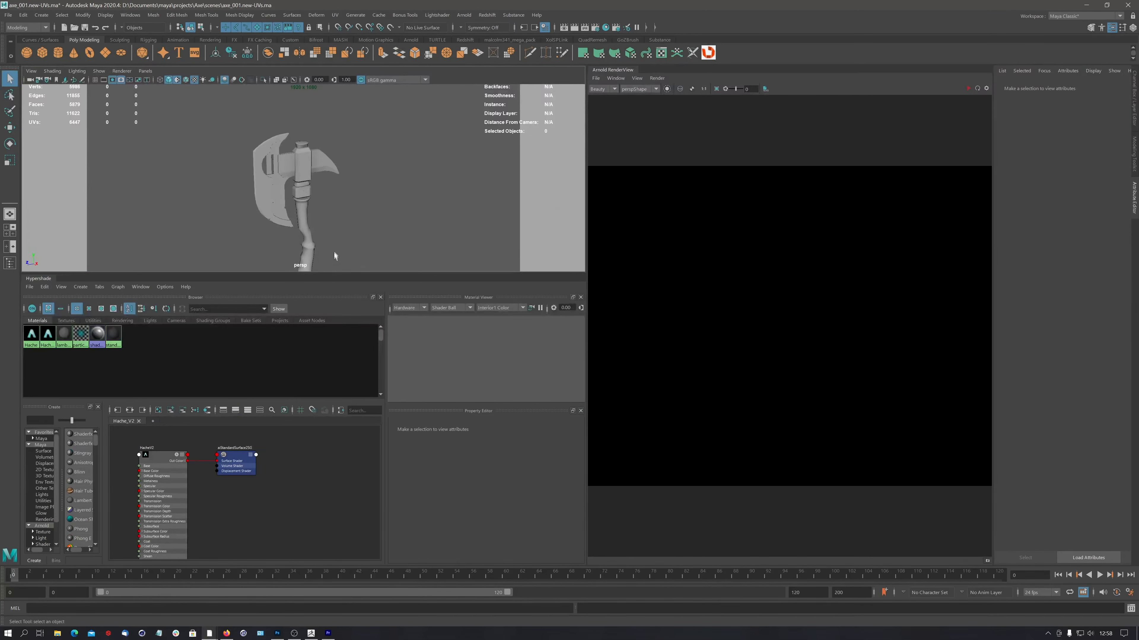
click(99, 71)
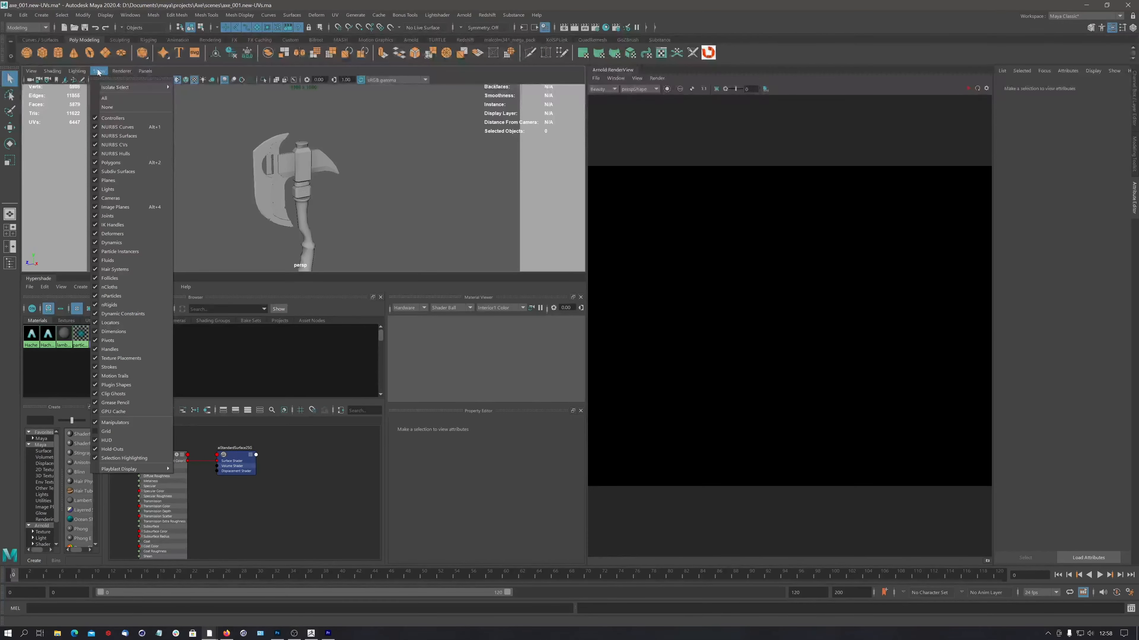
click(559, 180)
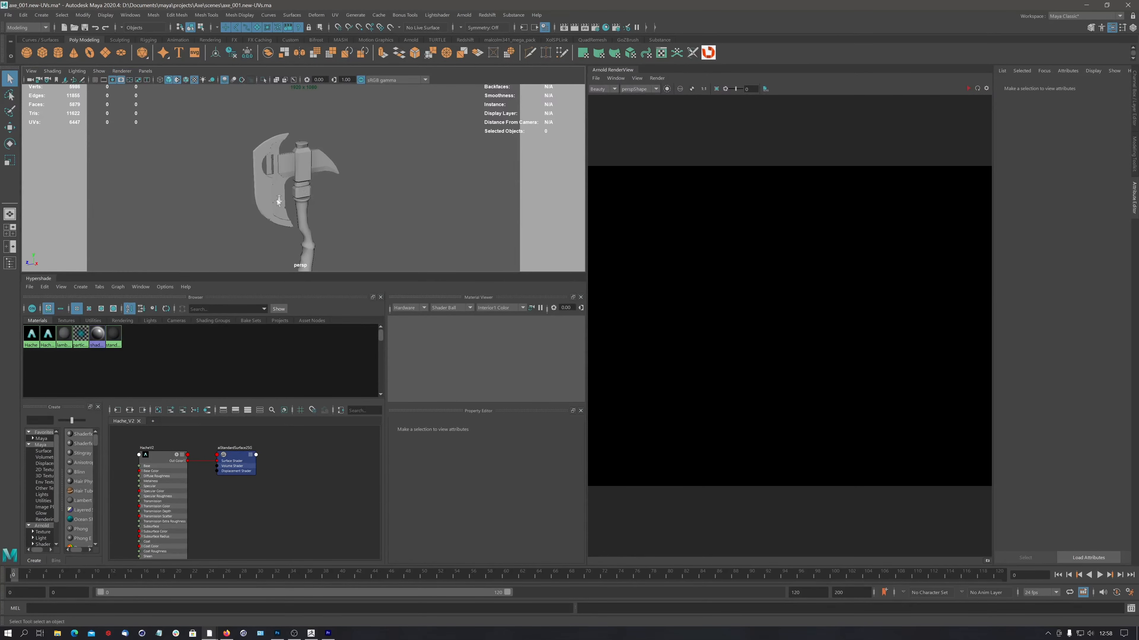
alt+drag(278, 200, 437, 241)
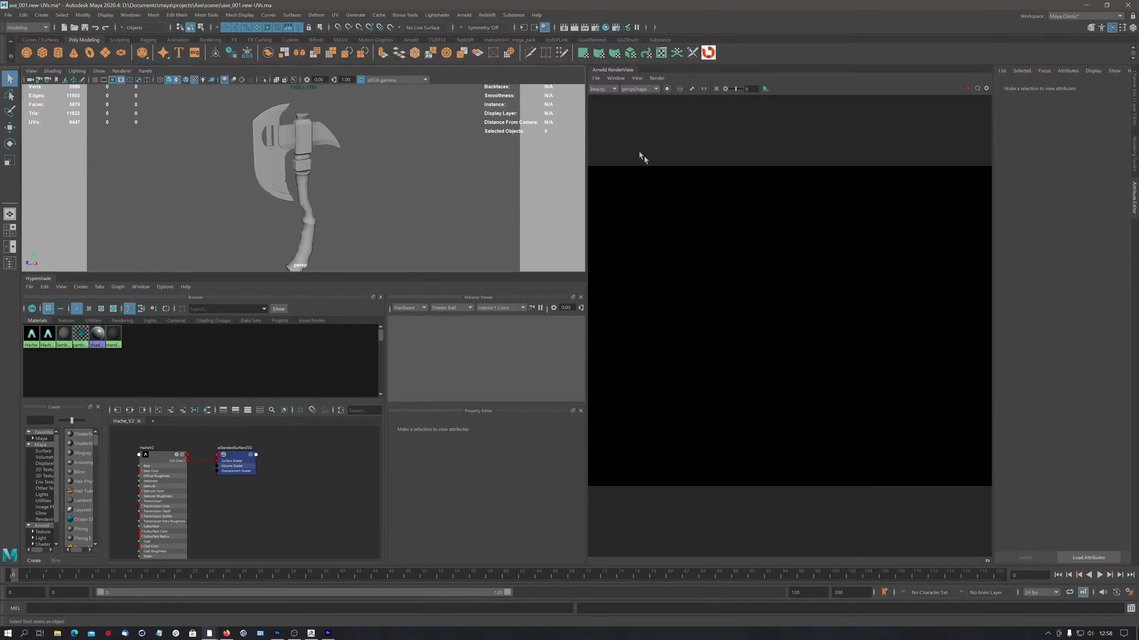
Create a new Arnold area light in the scene.
click(691, 91)
click(465, 17)
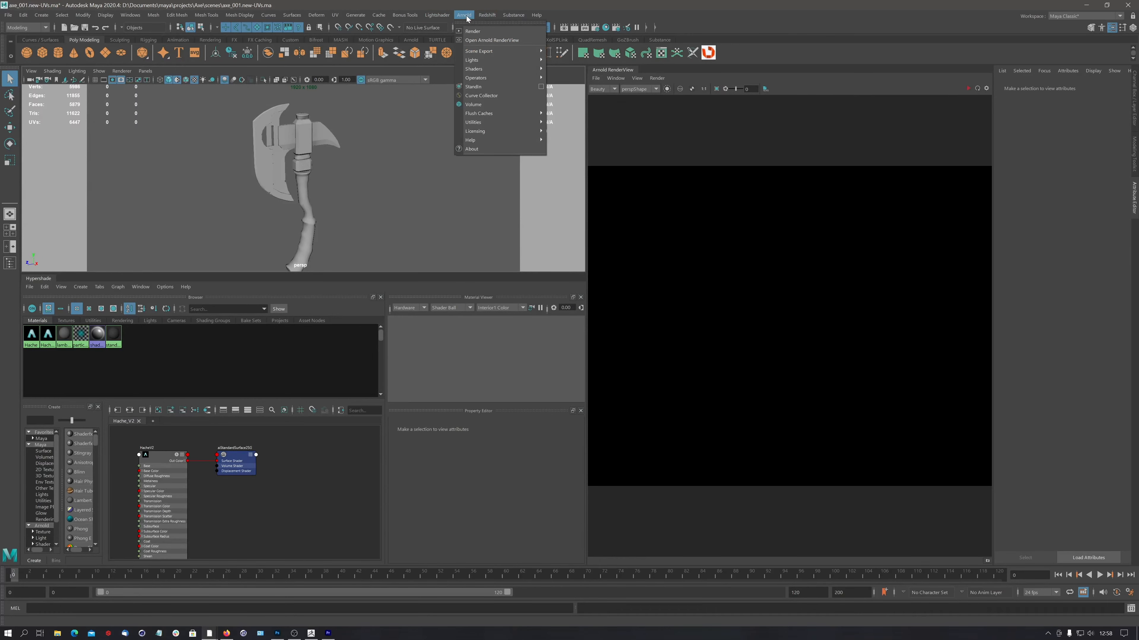
mouse_move(491, 63)
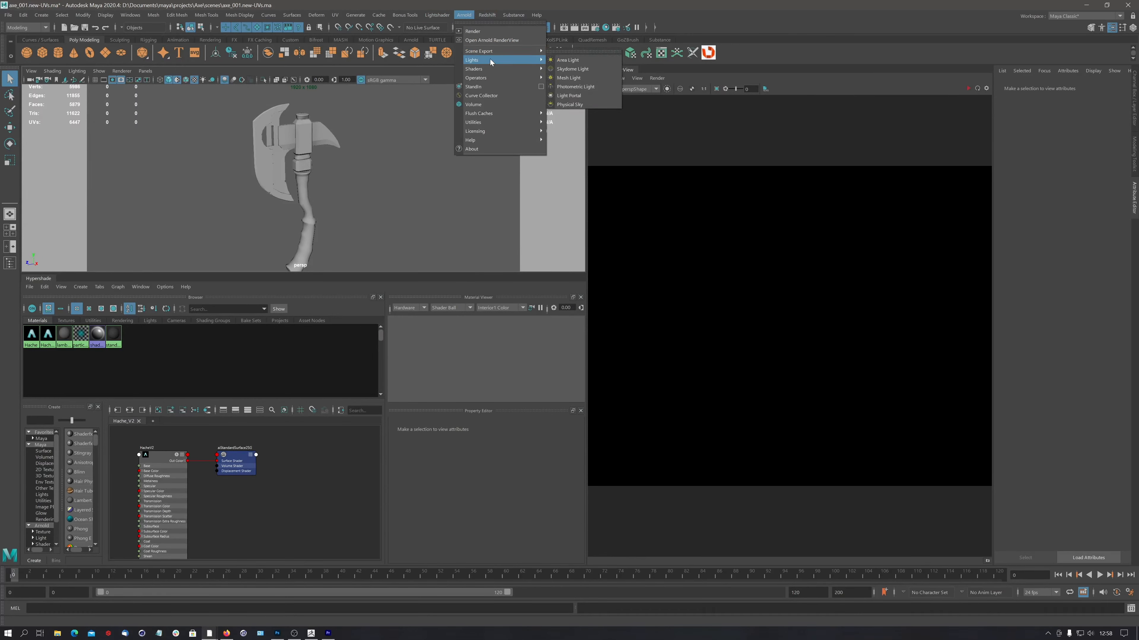
click(568, 61)
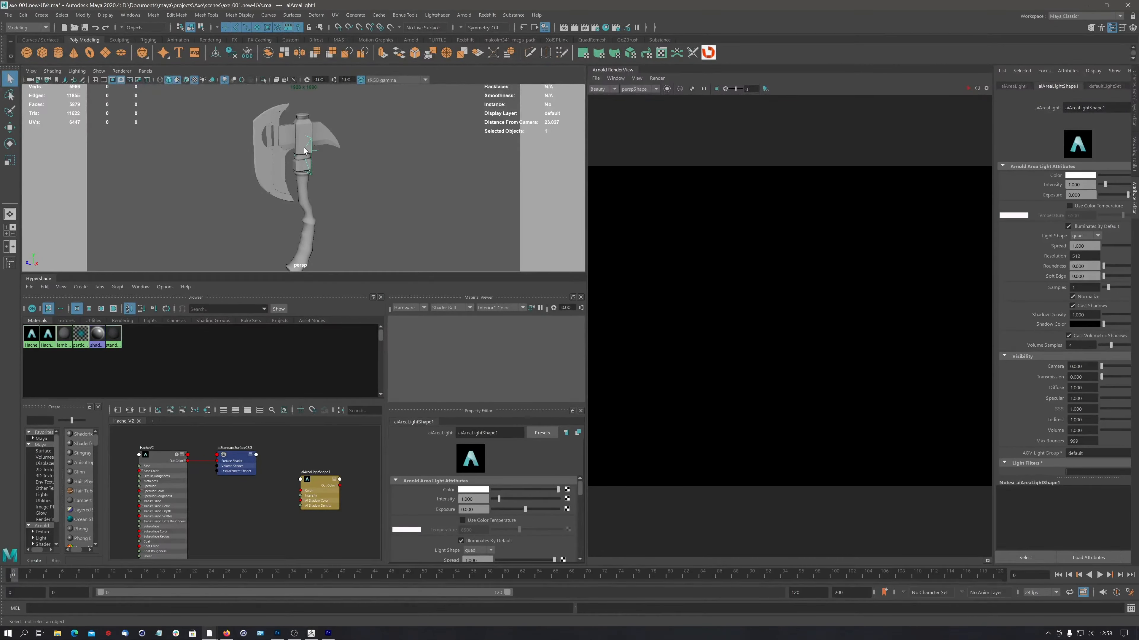
Start the Arnold render of the axe, check its alpha channel, and return to the colour display.
click(968, 89)
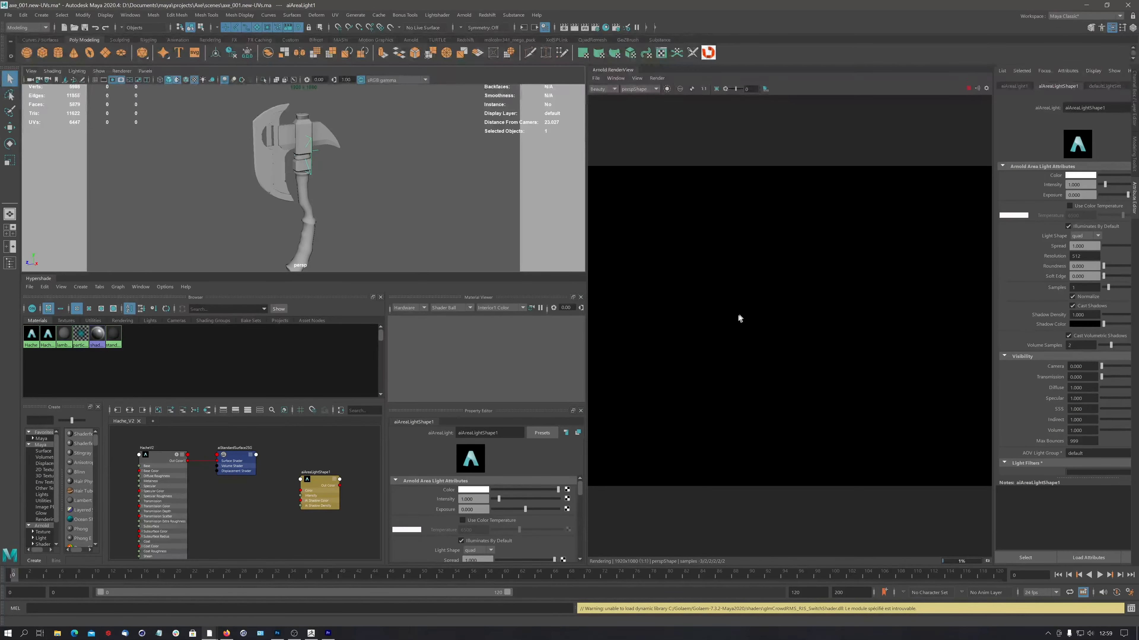
click(692, 89)
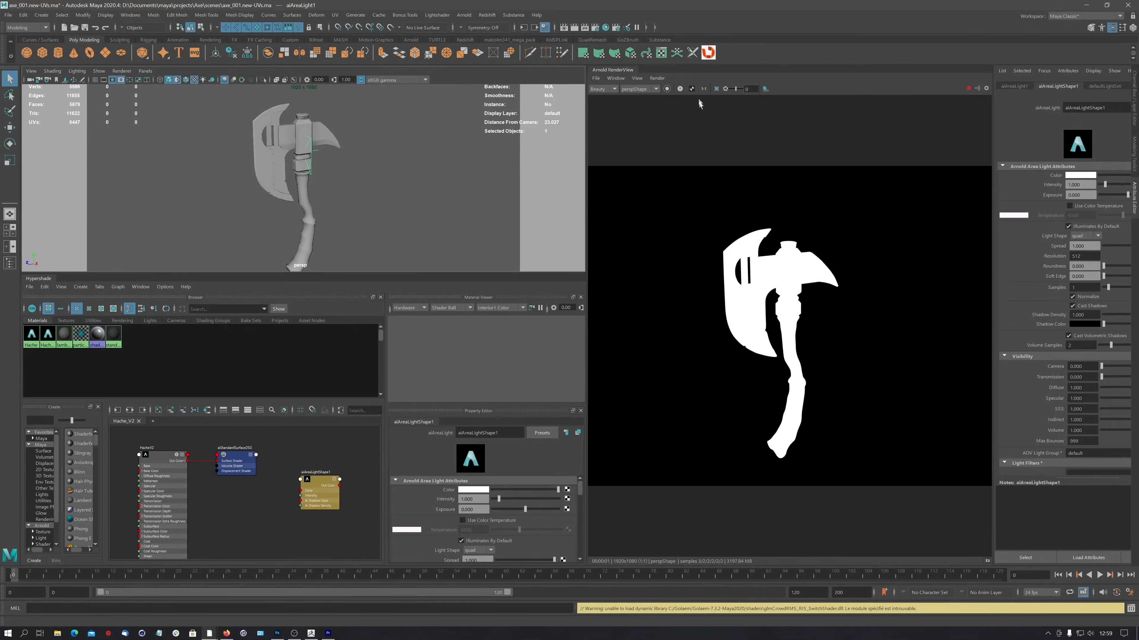
click(692, 89)
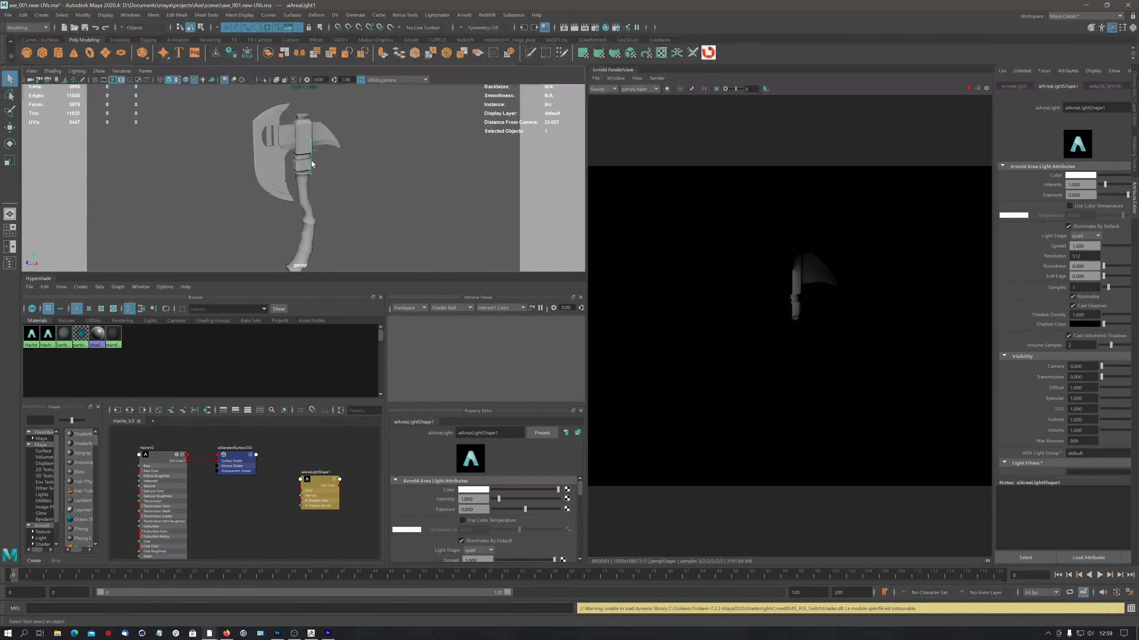
Look through aiAreaLight1 in the viewport and position the light to face the axe blade and upper handle from an angle.
click(10, 264)
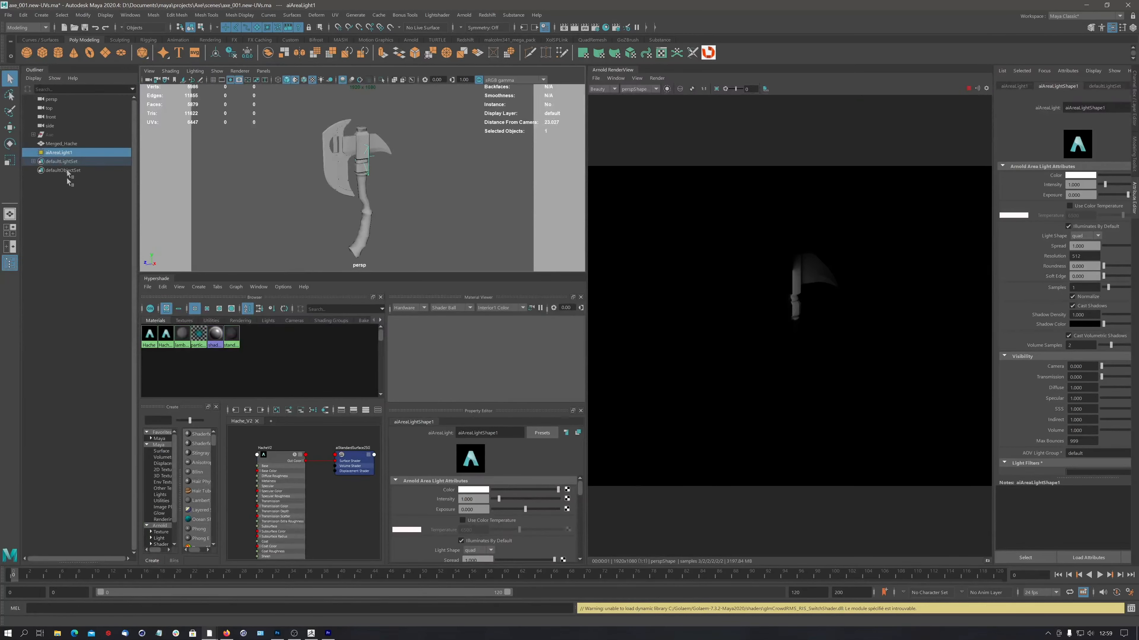
click(10, 263)
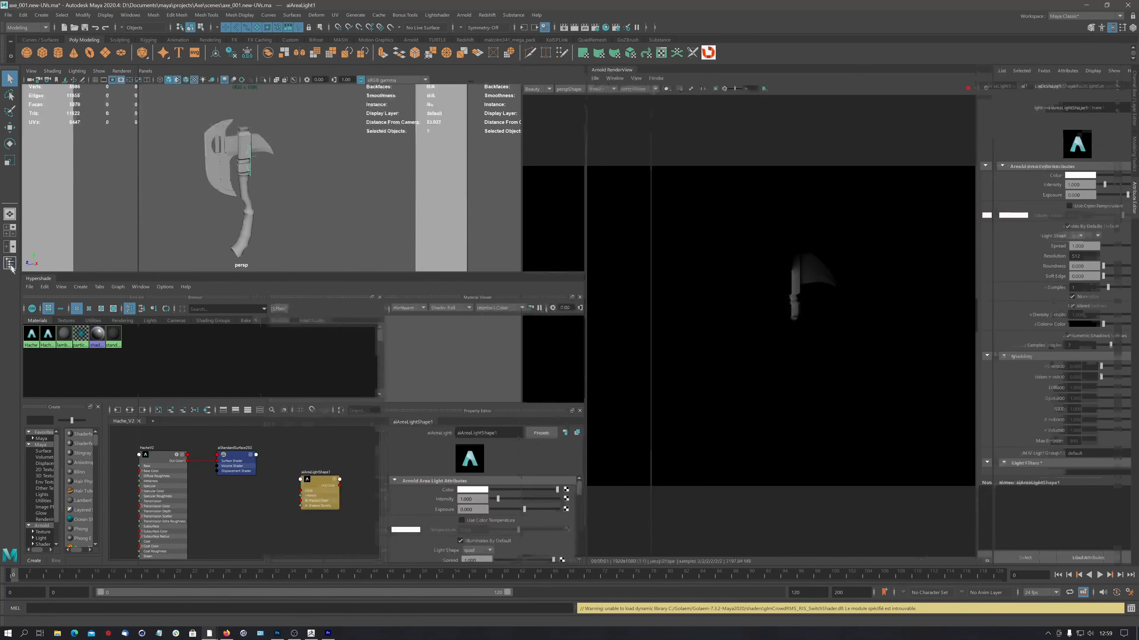
click(145, 71)
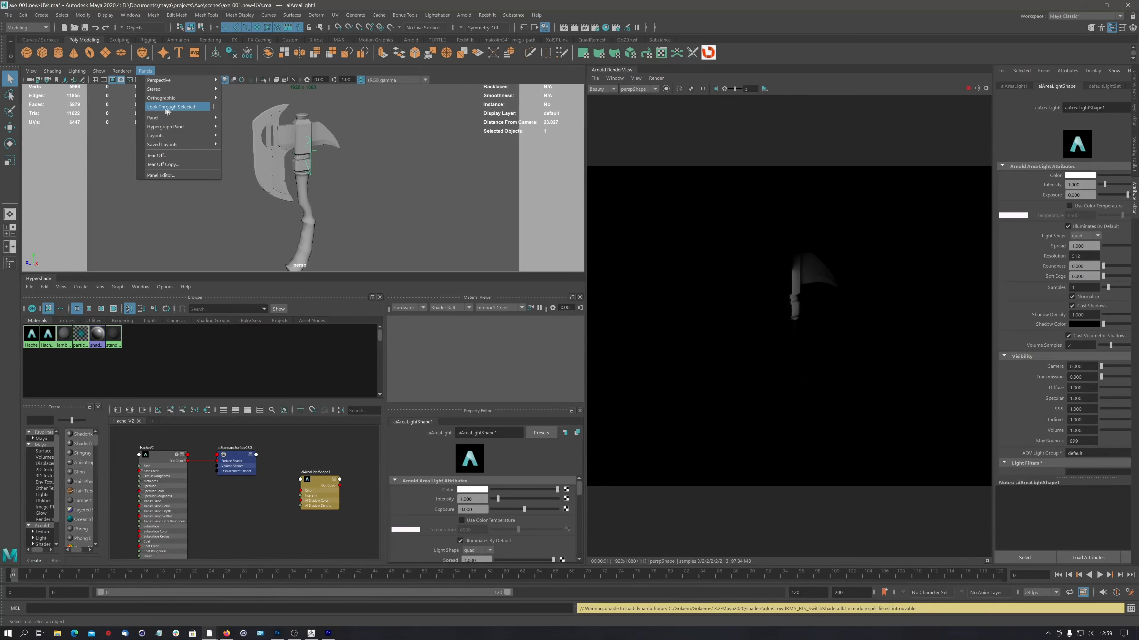
click(190, 108)
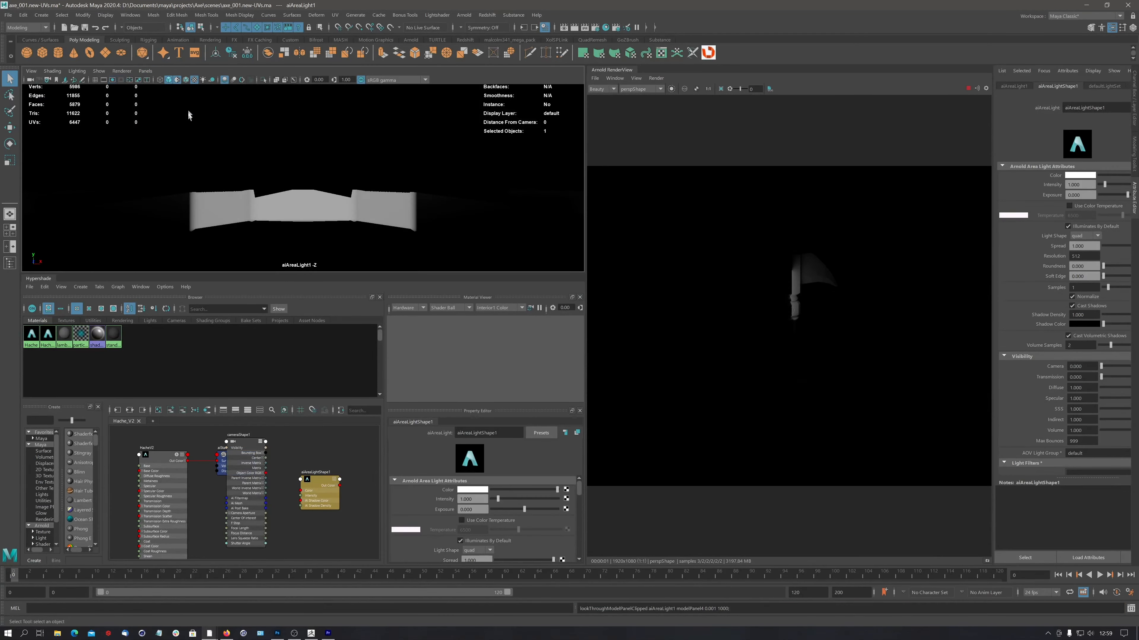
alt+right_drag(193, 215, 105, 223)
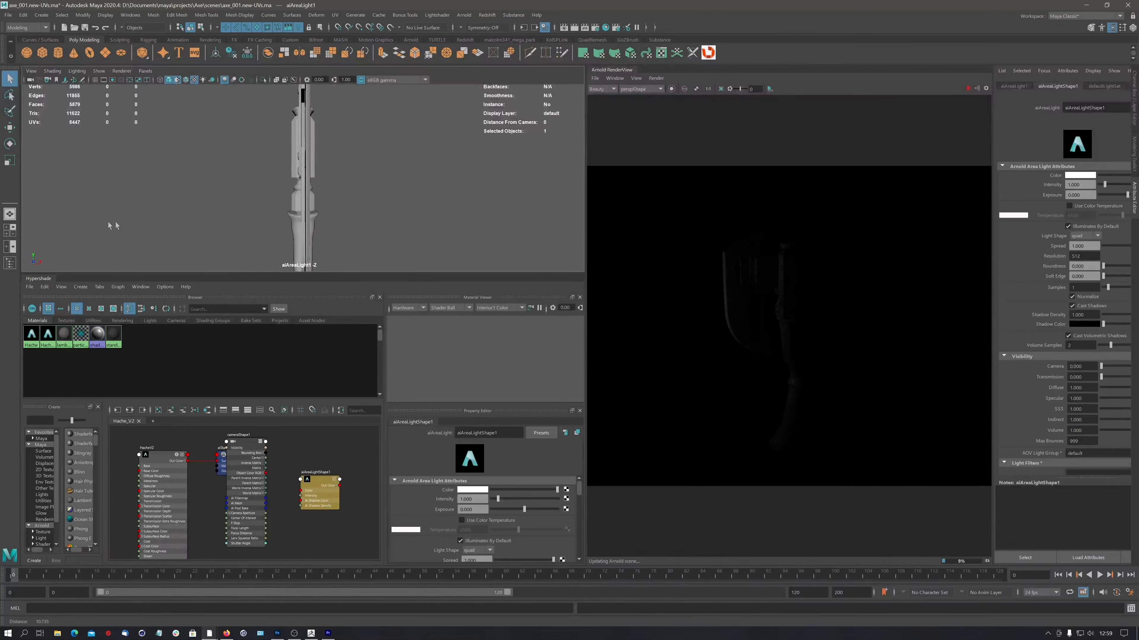
alt+drag(331, 169, 278, 172)
alt+middle_drag(252, 236, 295, 165)
alt+drag(295, 165, 287, 152)
alt+middle_drag(288, 152, 307, 167)
mouse_move(306, 167)
alt+mouse_down()
mouse_move(295, 157)
mouse_move(304, 174)
alt+mouse_up()
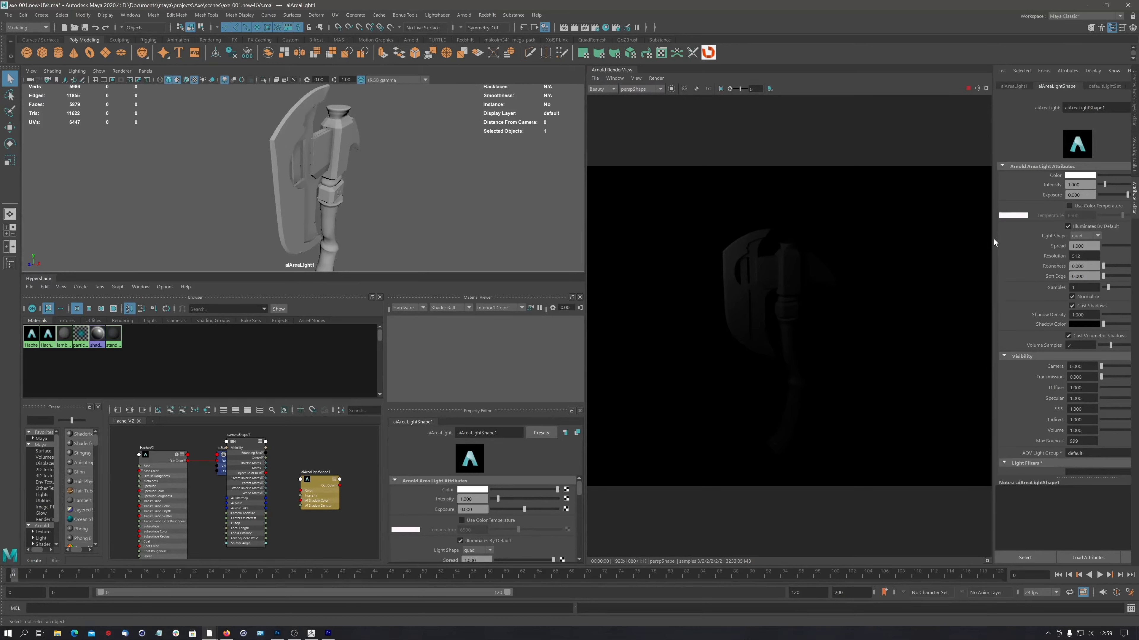
Widen the Attribute Editor and raise the area light's exposure to about 3.8 and its intensity to about 3.
drag(992, 241, 943, 241)
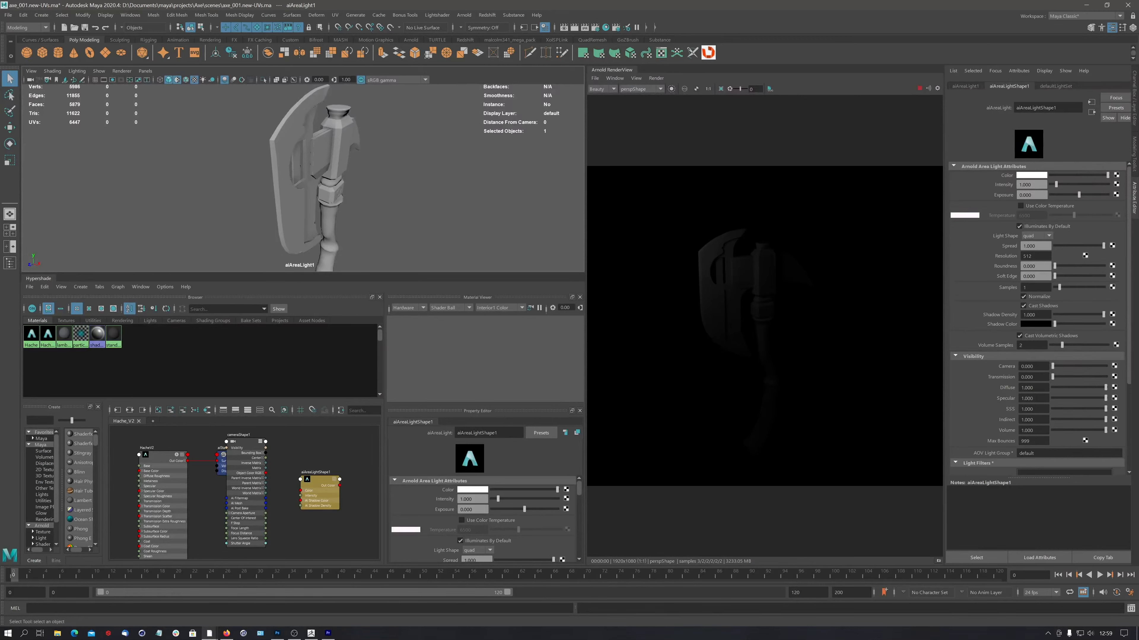
drag(1079, 194, 1101, 196)
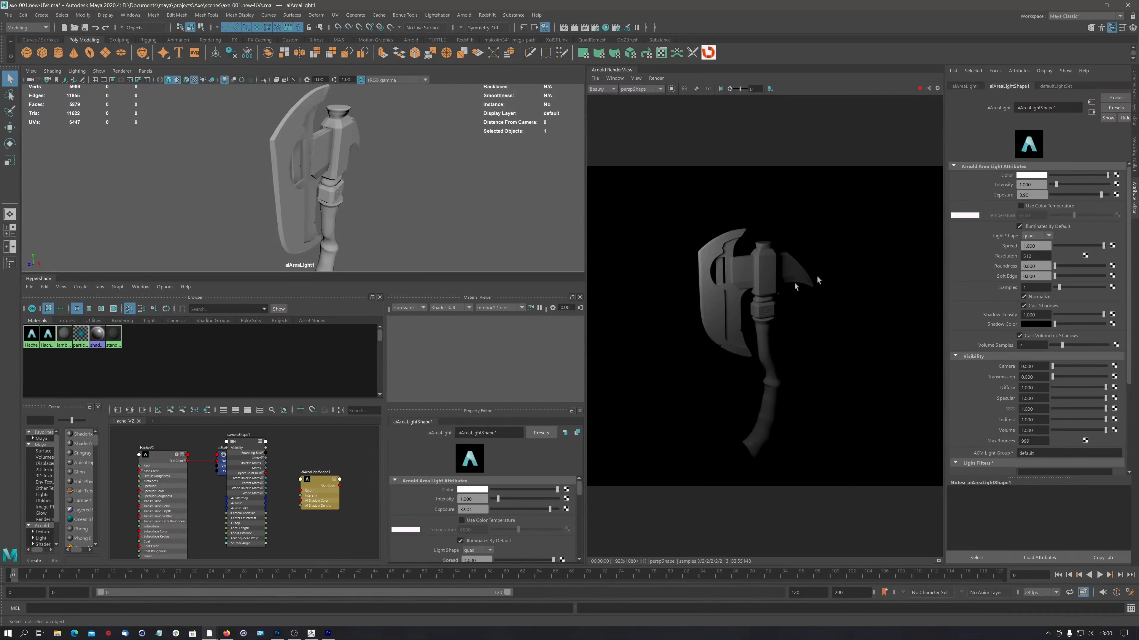
drag(1062, 184, 1067, 185)
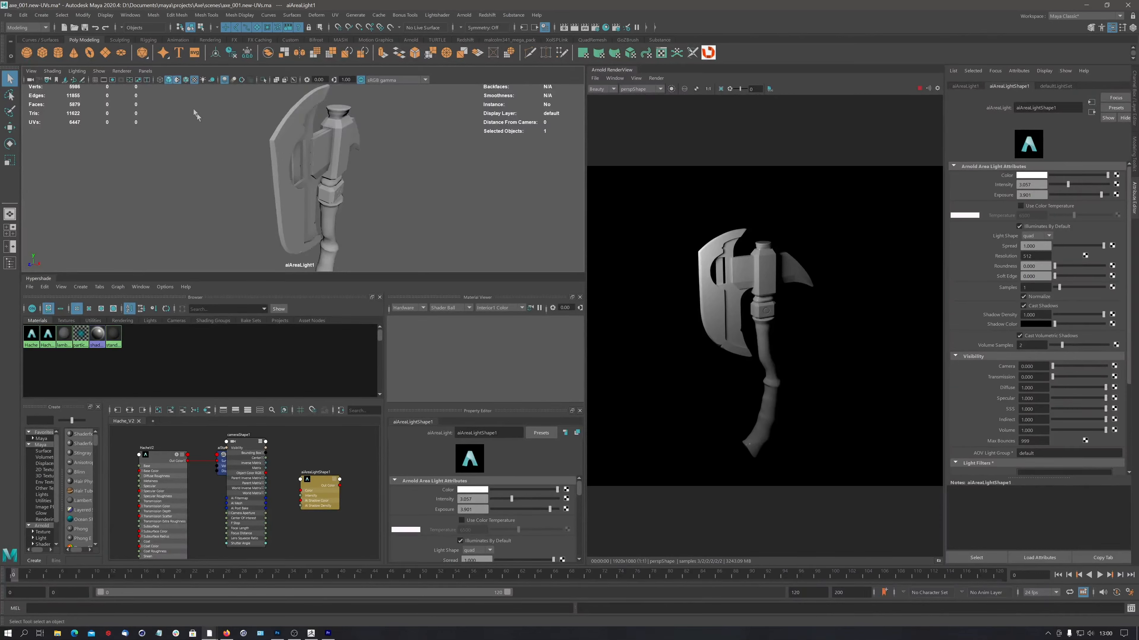
Switch the viewport back to the persp camera and frame a close-up of the axe handle and lower blade.
click(146, 71)
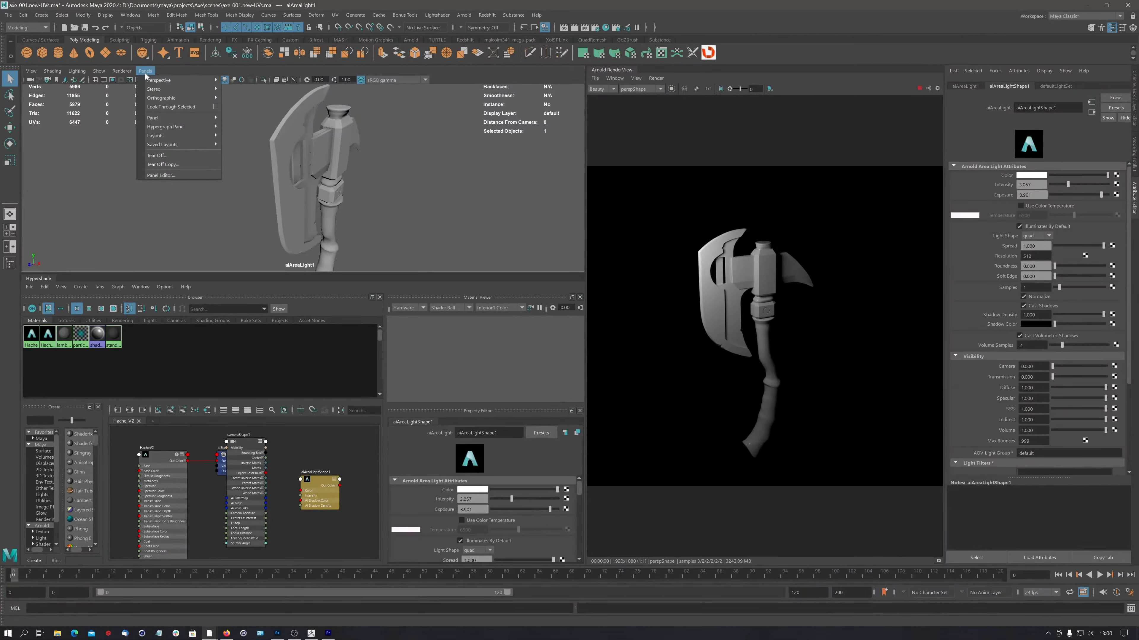
mouse_move(159, 83)
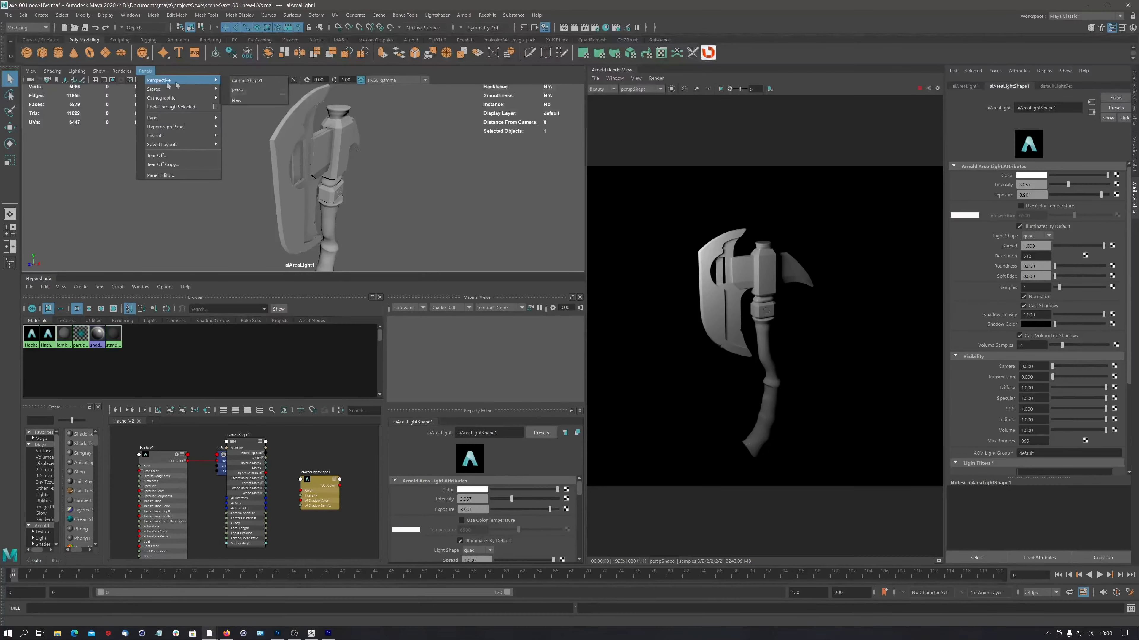
click(242, 90)
alt+right_drag(287, 130, 383, 120)
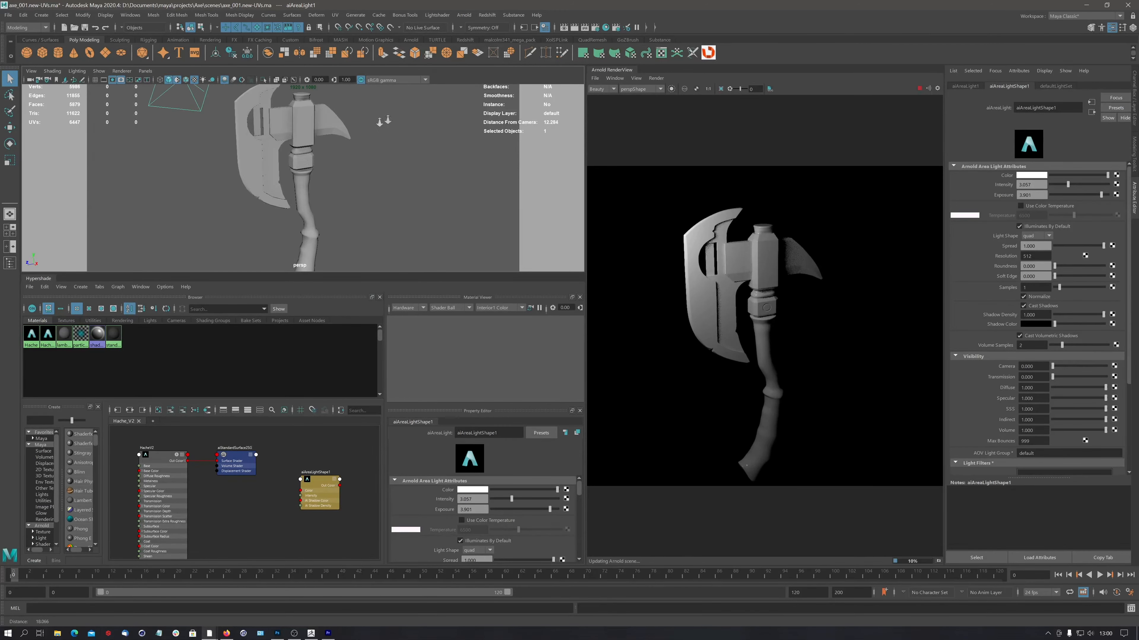
alt+drag(383, 120, 348, 193)
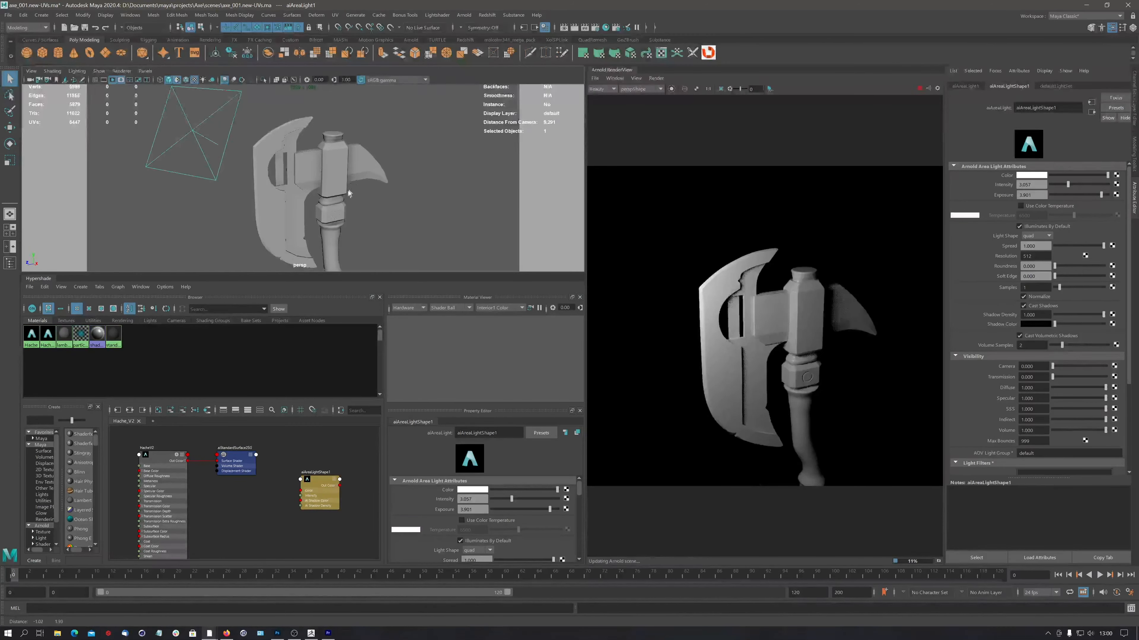
scroll(352, 200, up, 8)
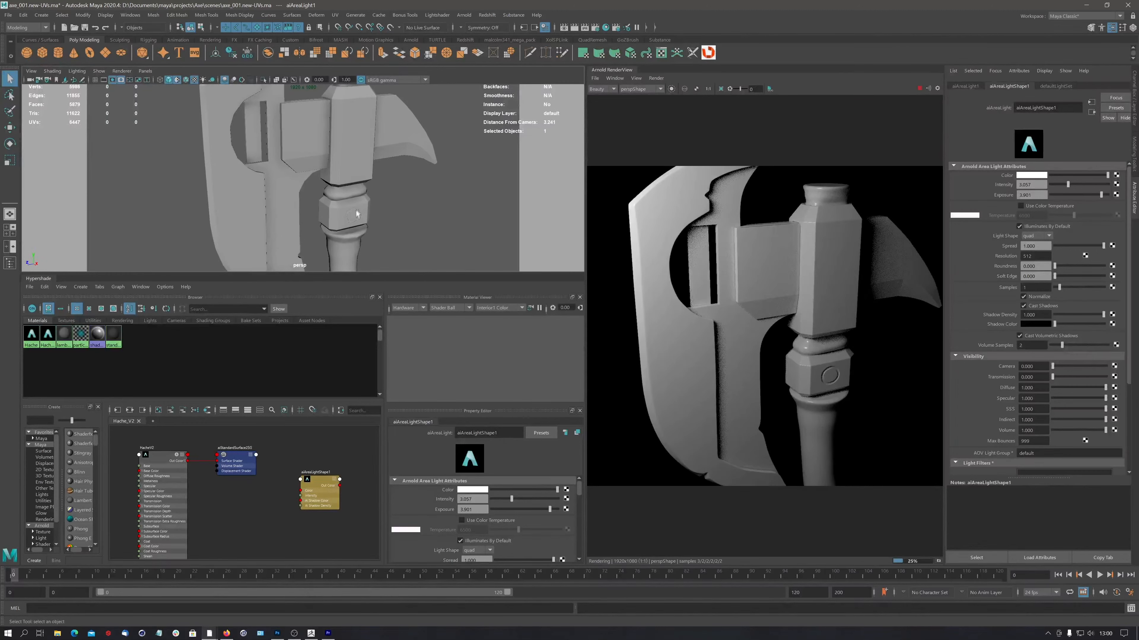
alt+middle_drag(348, 224, 343, 257)
scroll(334, 180, up, 2)
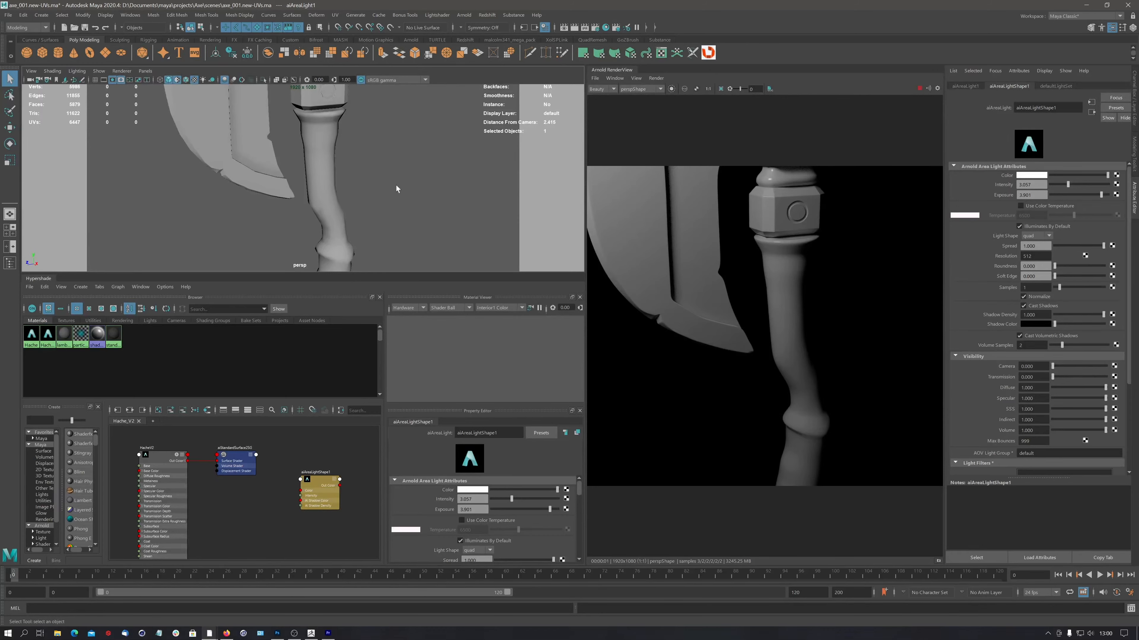
Assign a File texture to the displacement slot of HacheV2's shading group, aiStandardSurface2SG.
click(159, 459)
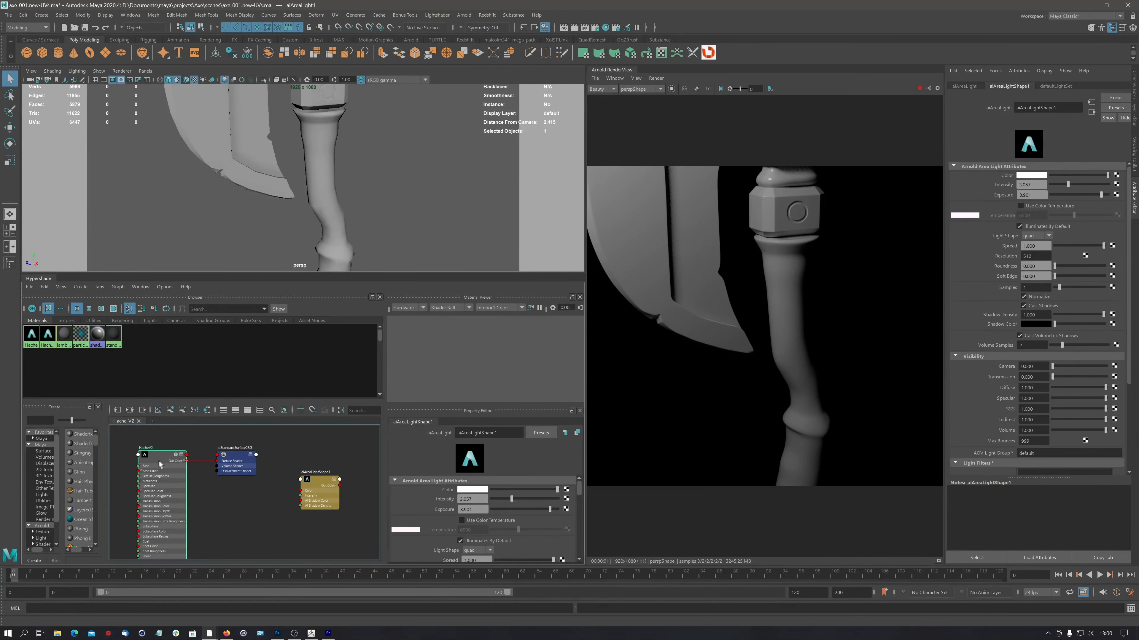
mouse_move(207, 490)
alt+middle_down()
mouse_move(237, 457)
mouse_move(236, 483)
alt+middle_up()
mouse_move(580, 491)
mouse_down()
mouse_move(583, 541)
mouse_move(580, 494)
mouse_up()
click(243, 438)
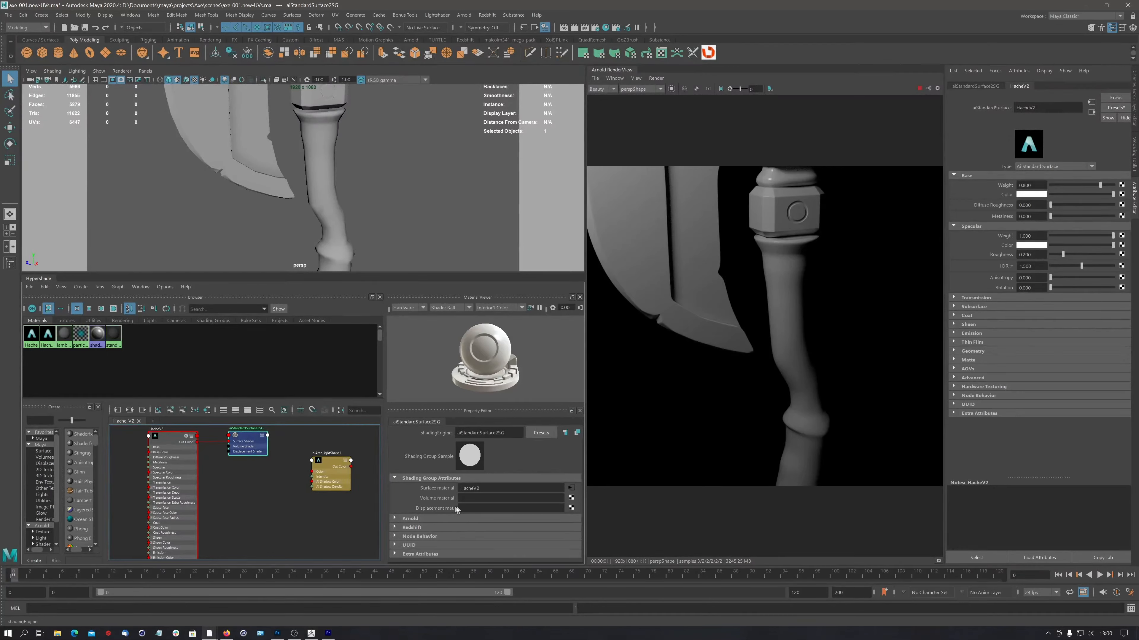
click(570, 508)
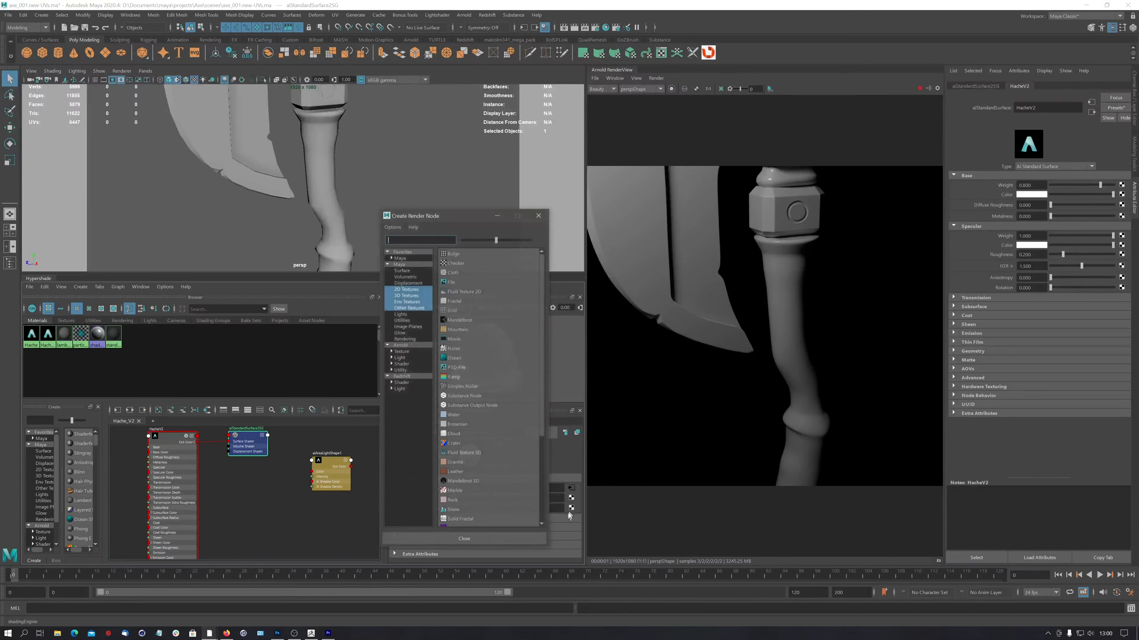
click(452, 283)
alt+middle_drag(242, 525, 278, 454)
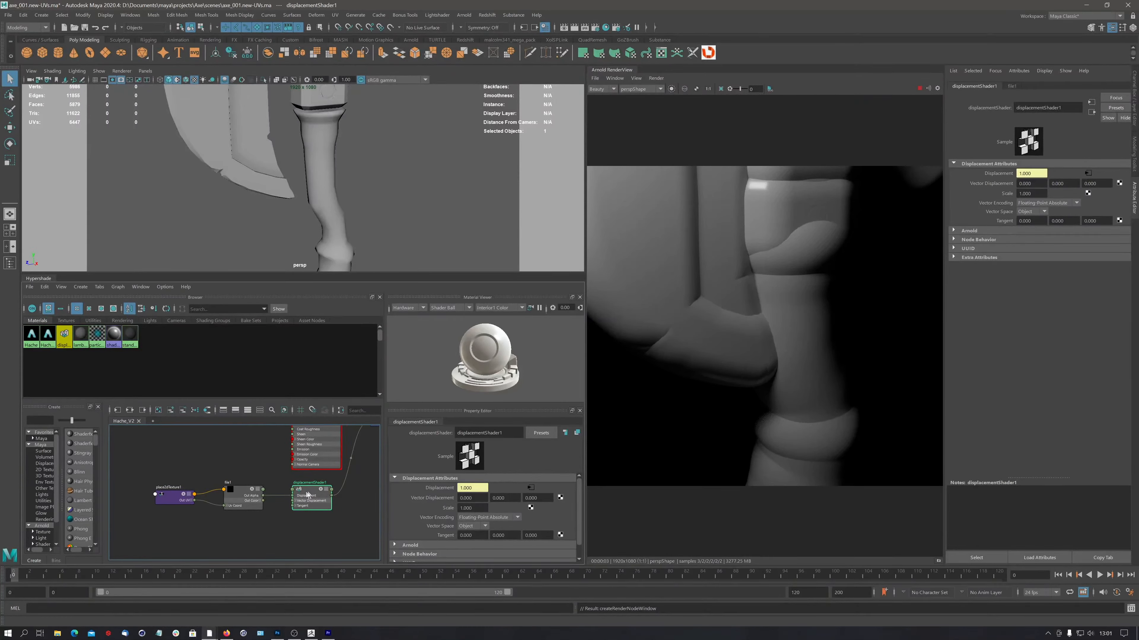
Load New-hache_DMMerged_Manche-DM40961001.exr from the project's images folder into the displacement's file texture.
click(239, 493)
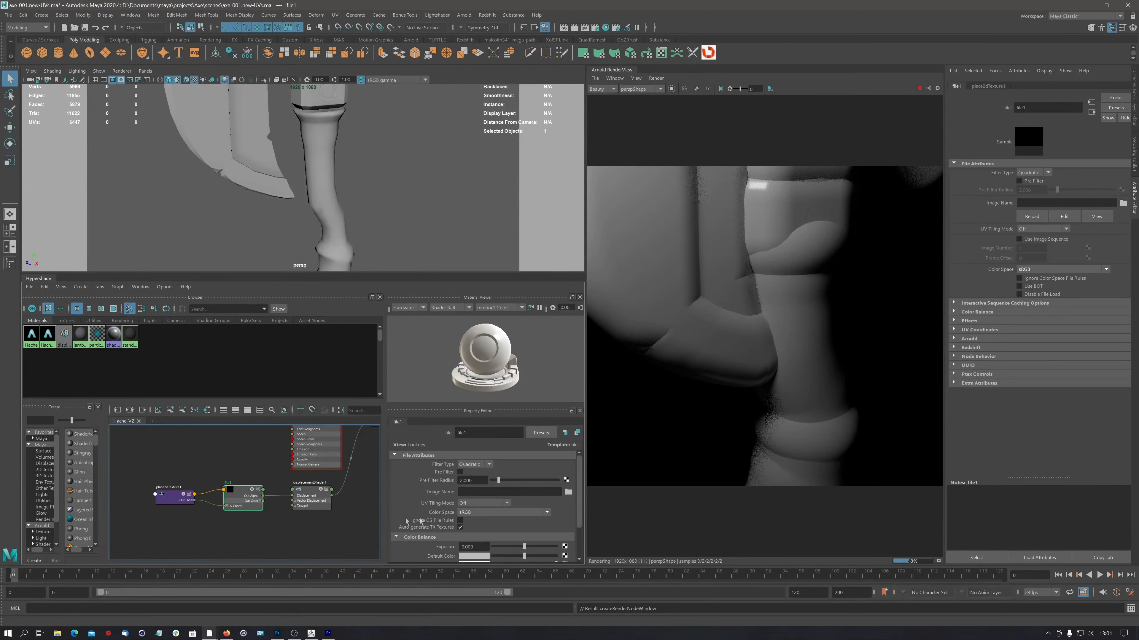
click(568, 492)
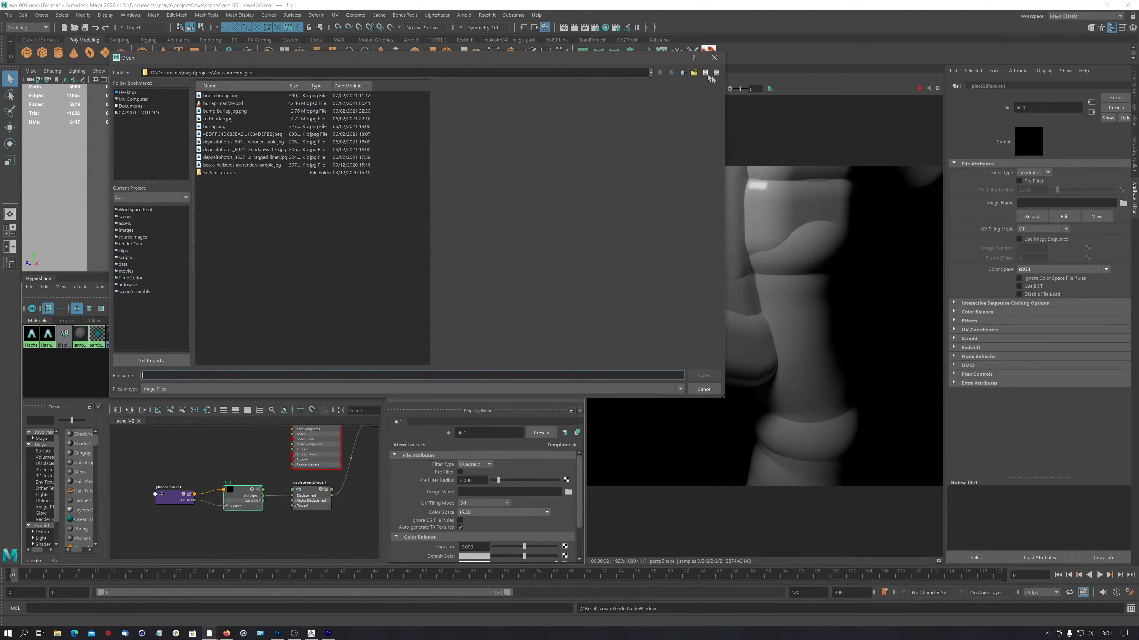
click(682, 72)
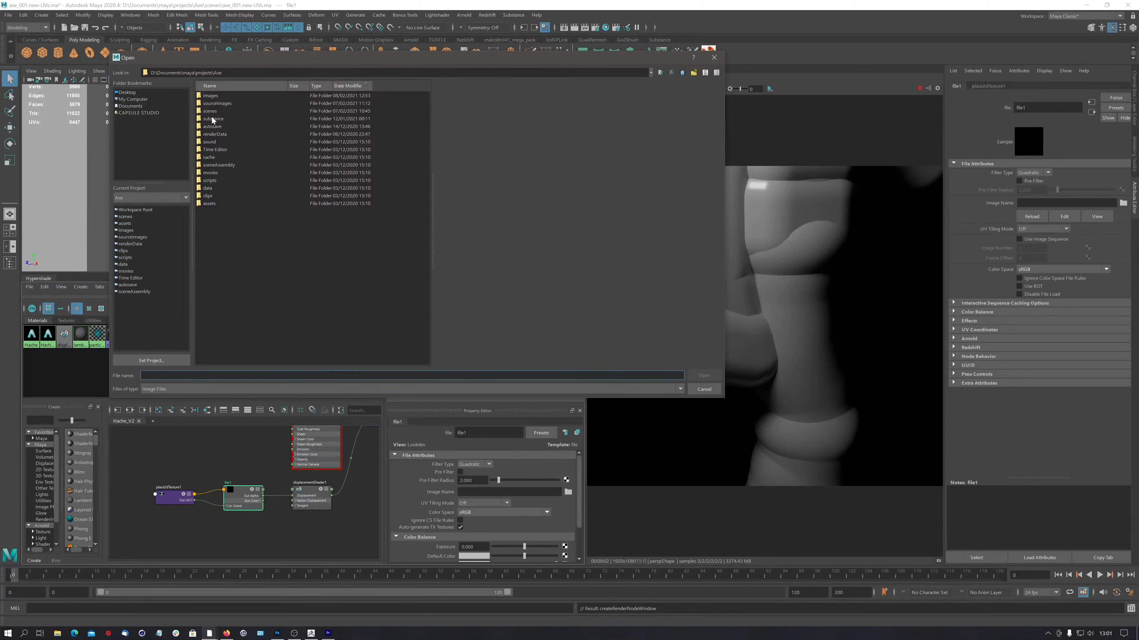
double_click(210, 96)
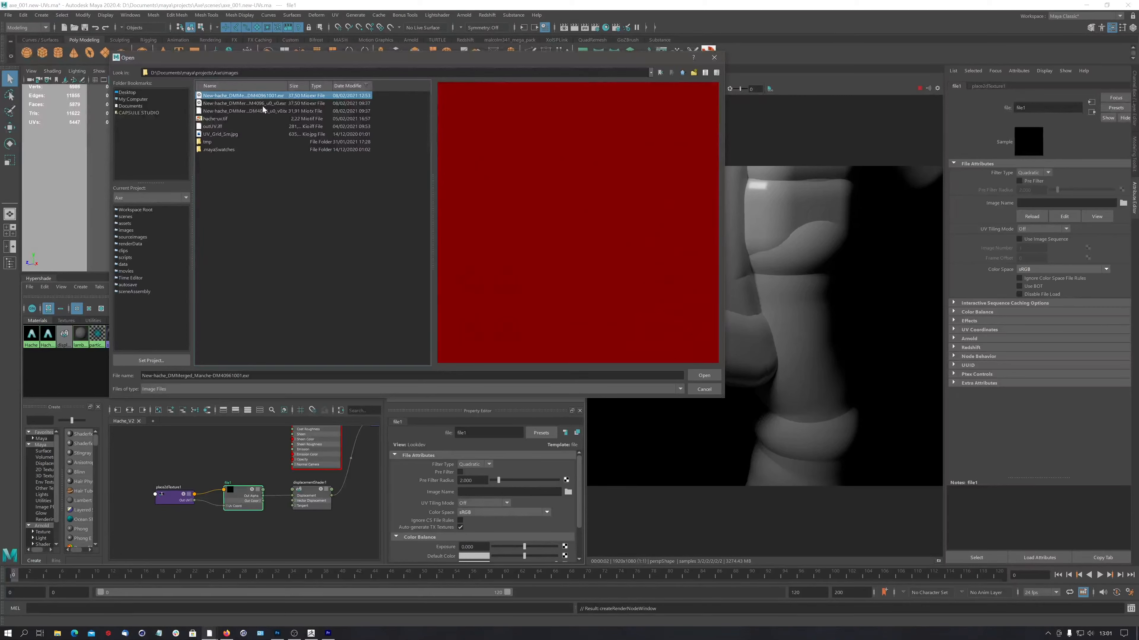
click(242, 104)
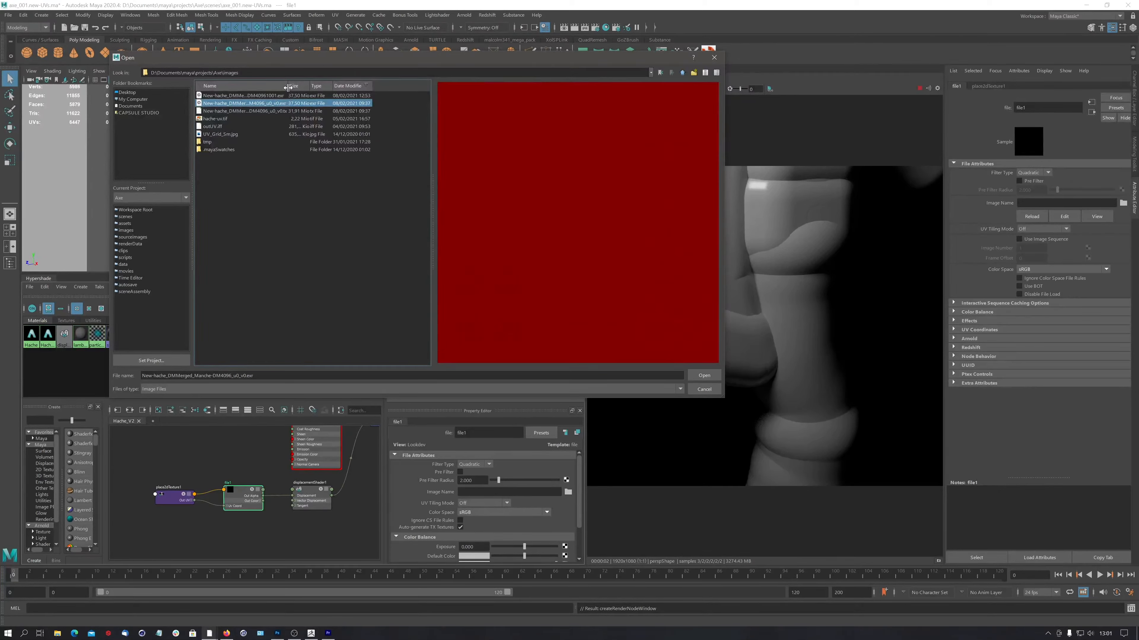
drag(288, 86, 323, 88)
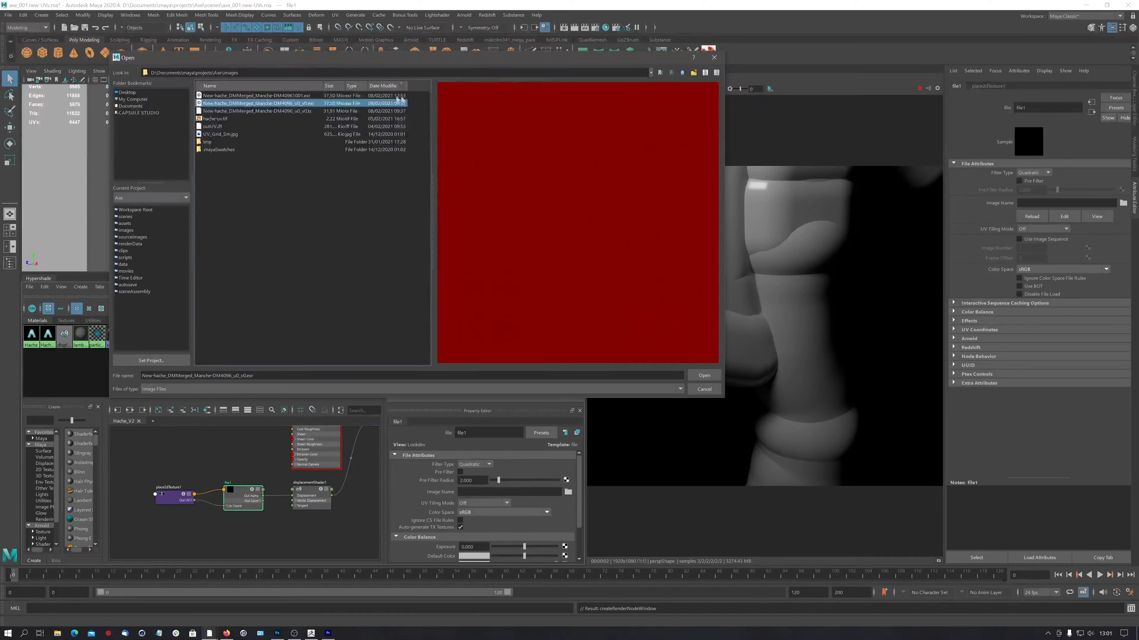
click(283, 96)
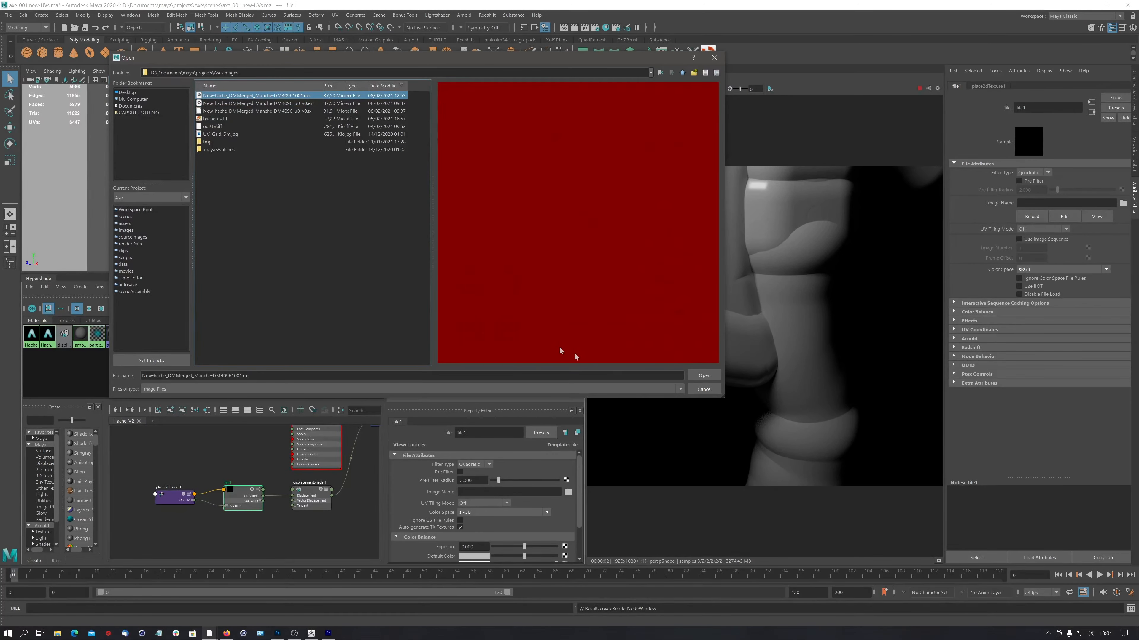
click(704, 376)
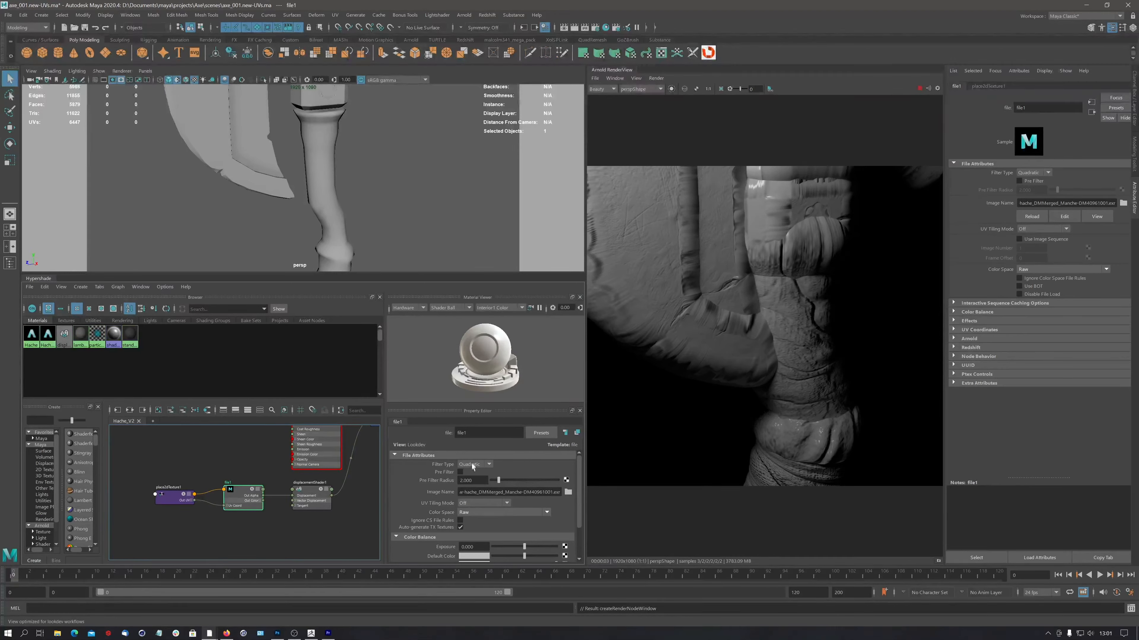
Set the displacement file texture's filter type to Off.
click(472, 466)
click(469, 469)
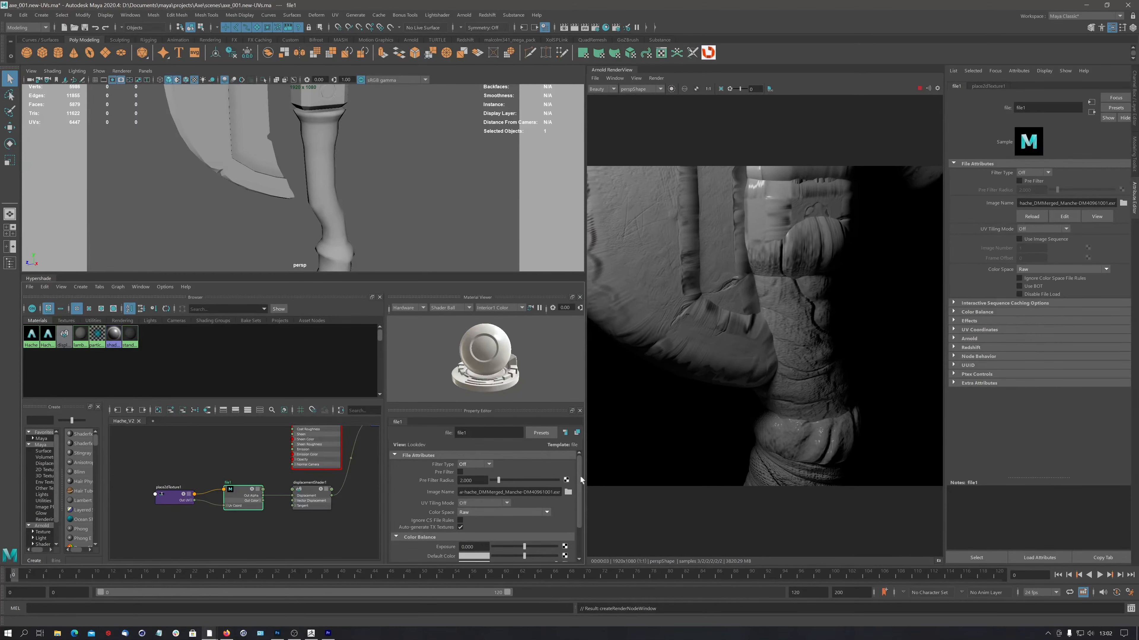
mouse_move(578, 475)
mouse_down()
mouse_move(580, 500)
mouse_move(580, 481)
mouse_up()
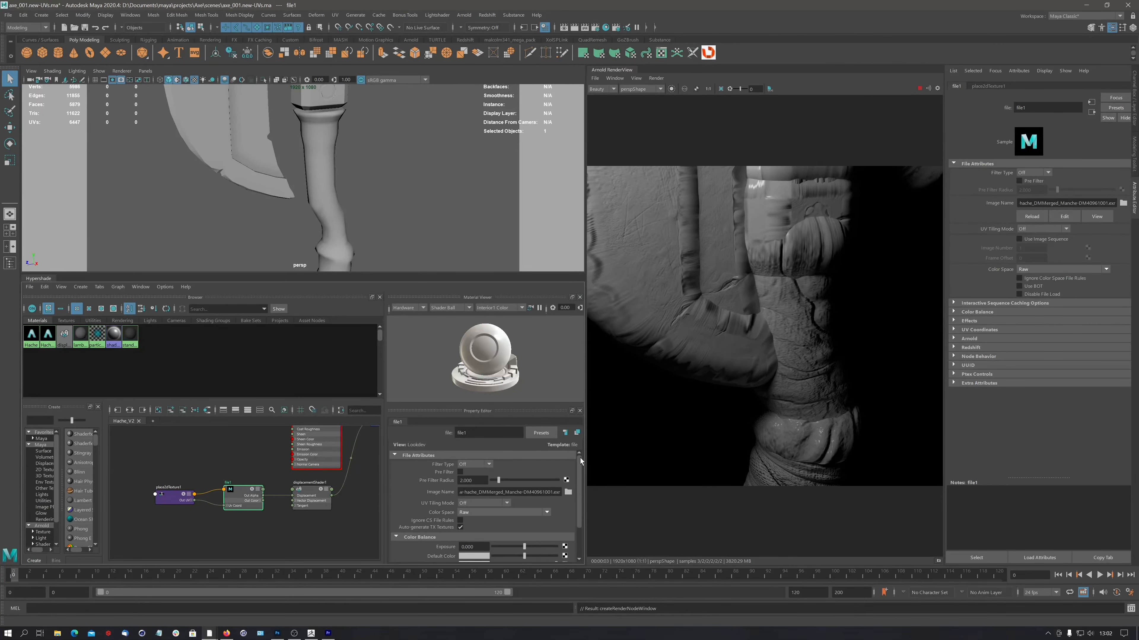
Set the displacement shader's Arnold Scalar Zero Value to 0.5.
click(307, 492)
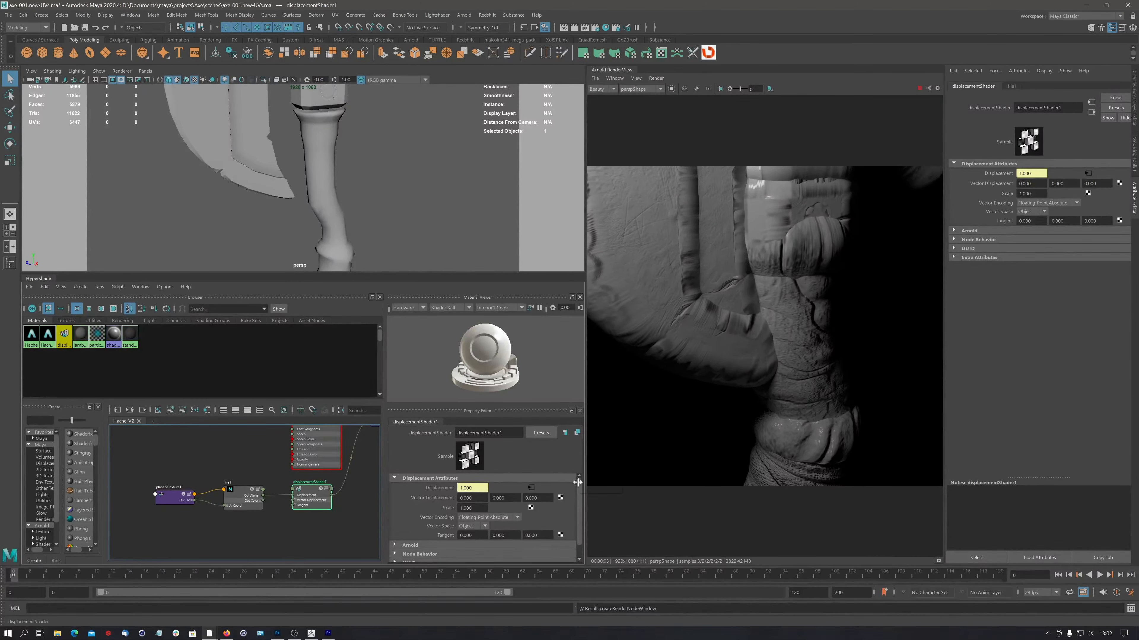
click(397, 546)
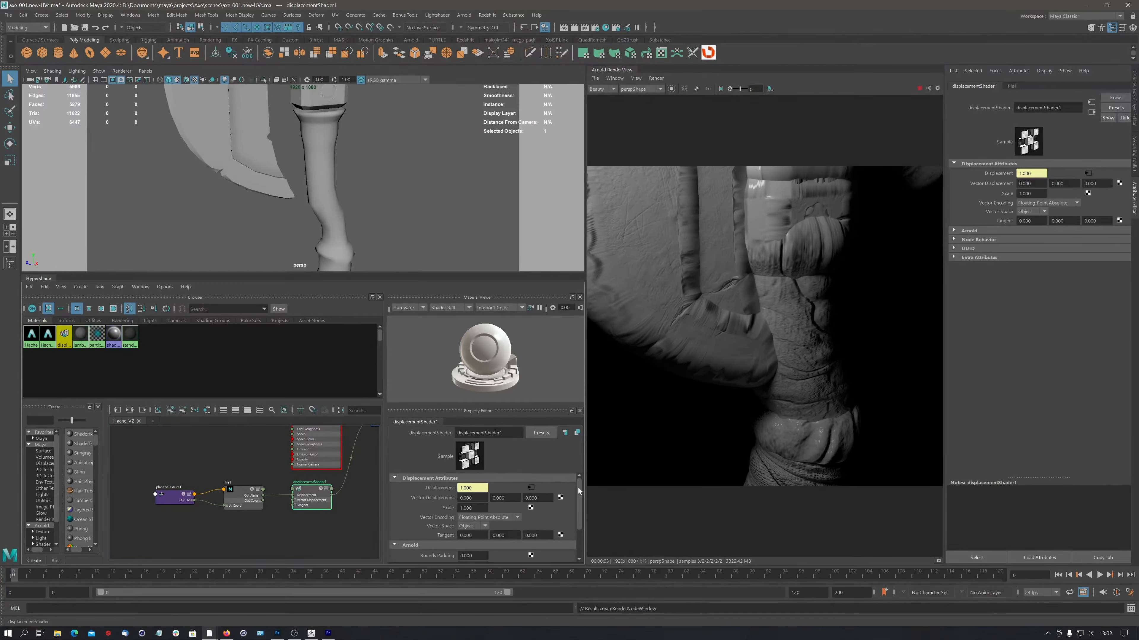
drag(579, 491, 578, 525)
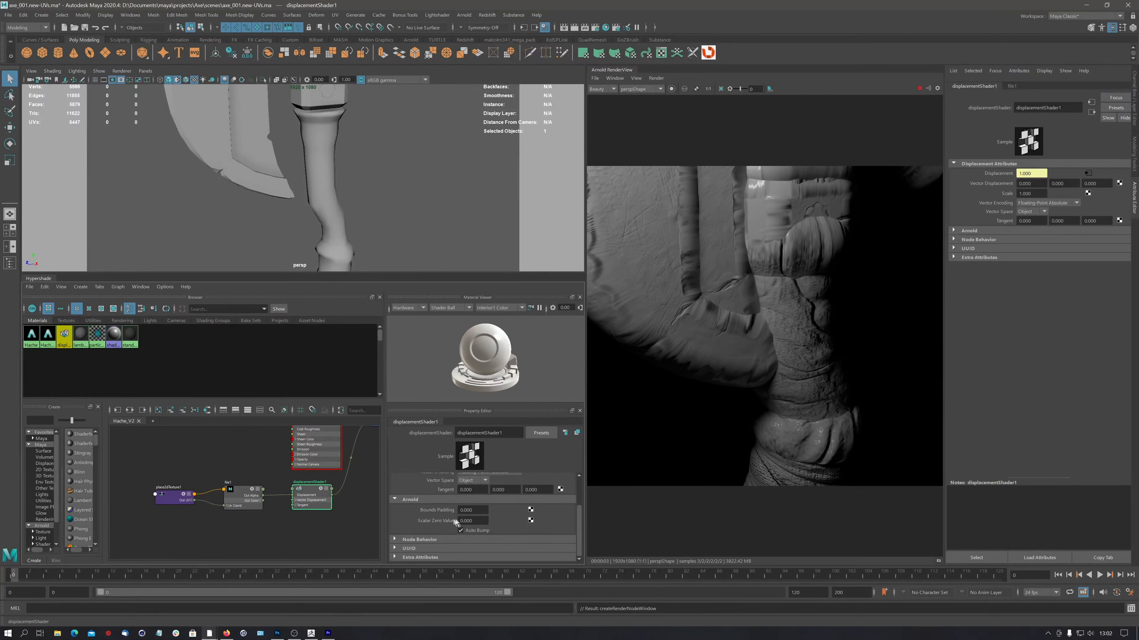
double_click(466, 521)
key(Return)
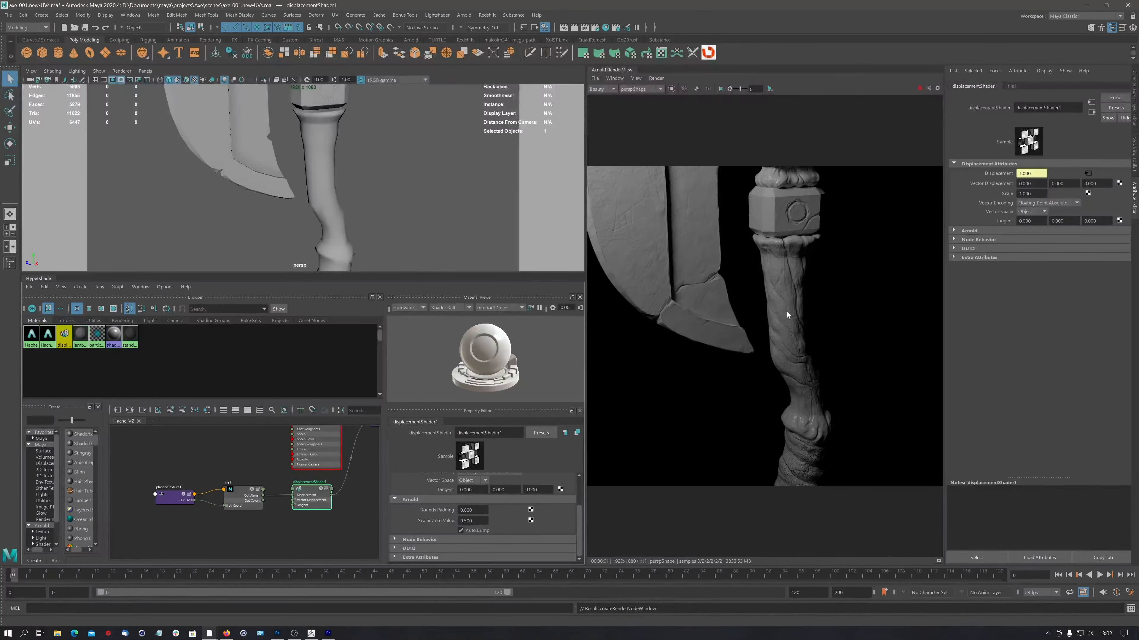
Compare the handle's rendered detail with the displacement shader's Auto Bump disabled and re-enabled.
alt+middle_drag(320, 171, 328, 283)
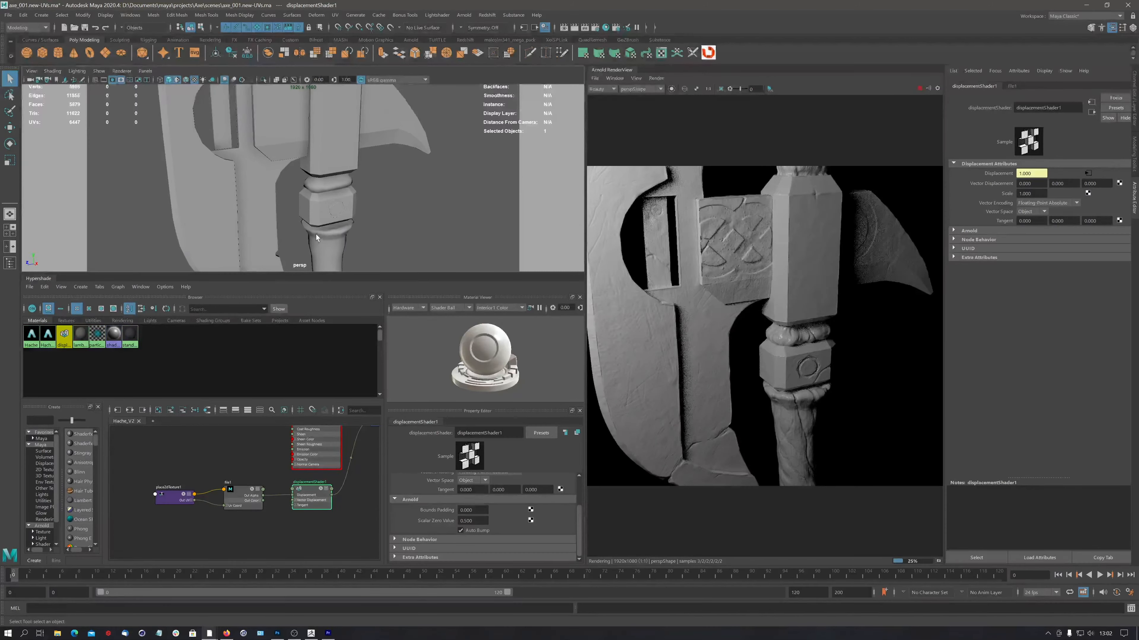
alt+middle_drag(312, 238, 314, 207)
scroll(314, 232, up, 6)
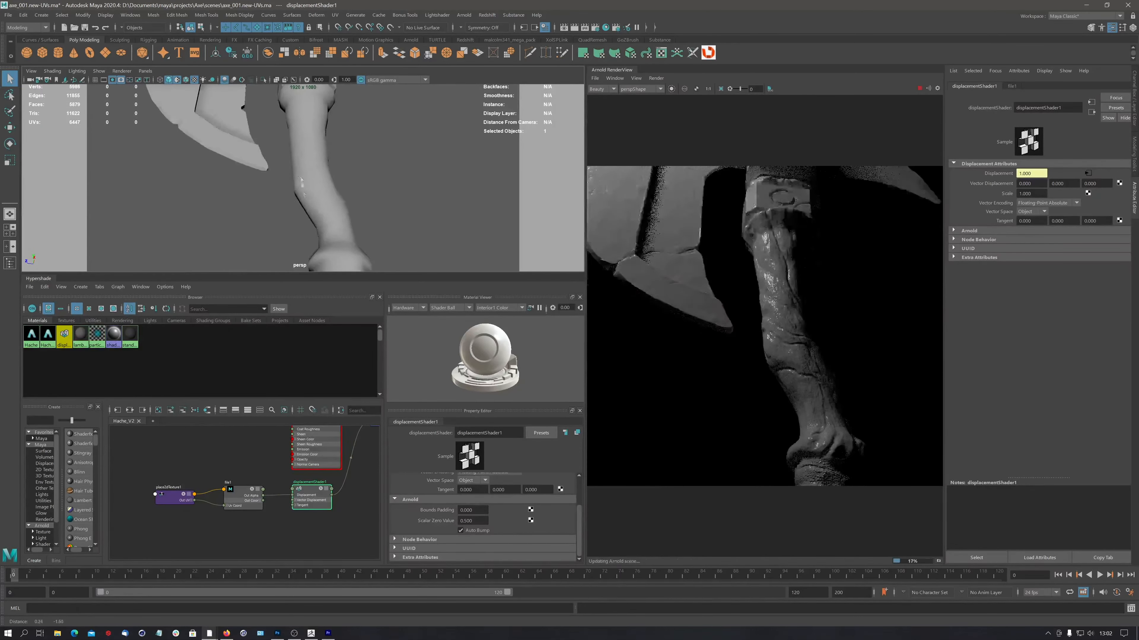
alt+middle_drag(315, 217, 328, 191)
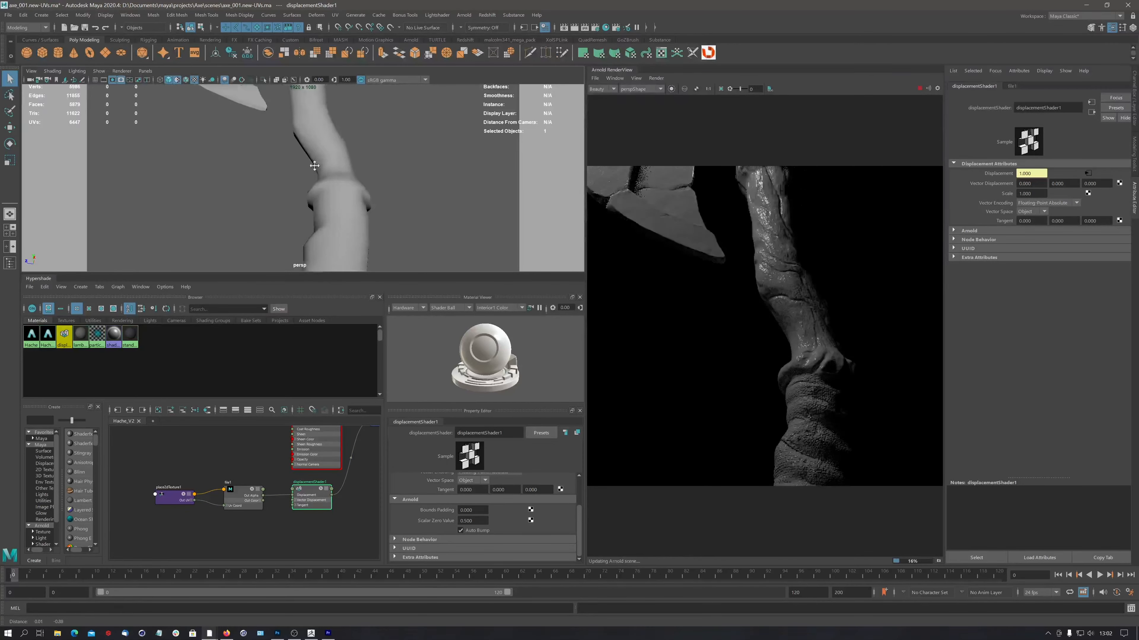
alt+drag(327, 189, 311, 198)
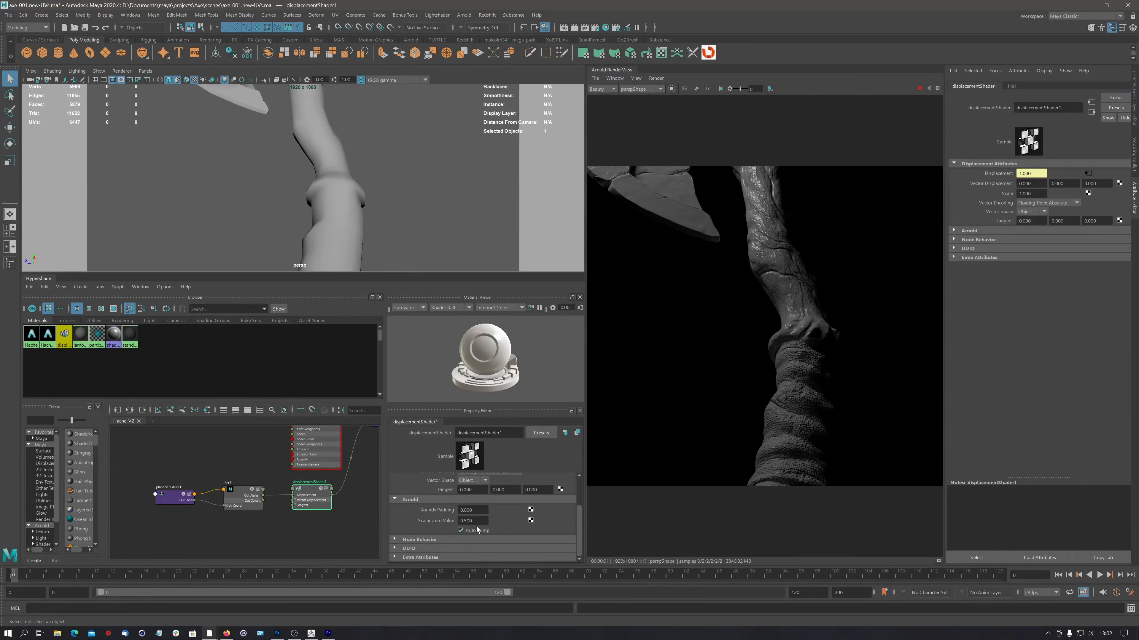
click(460, 531)
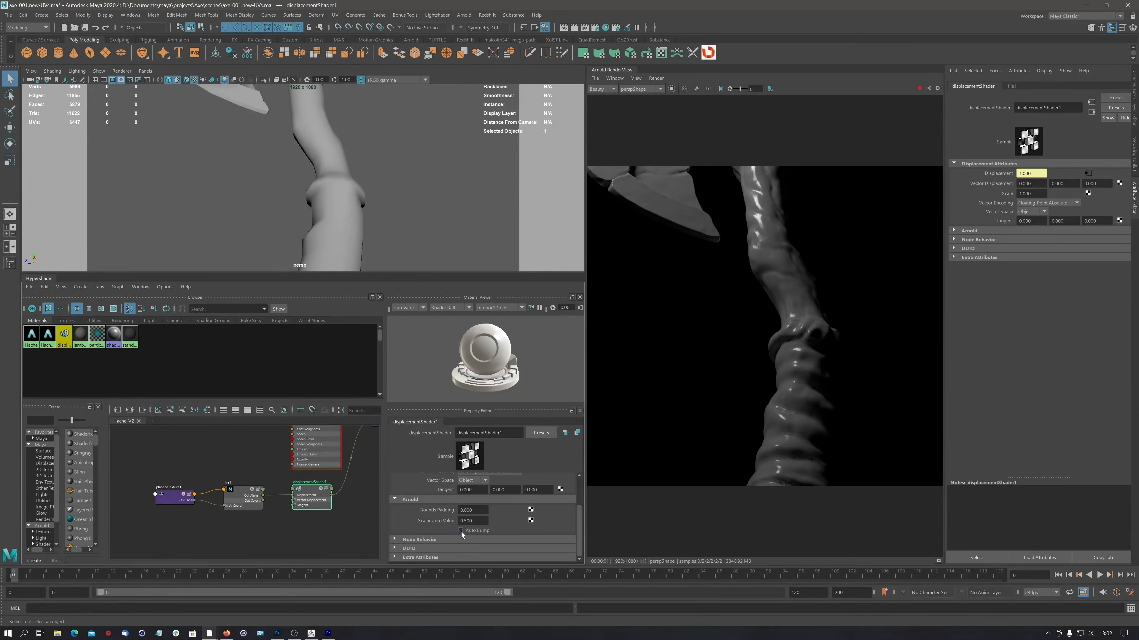
click(461, 530)
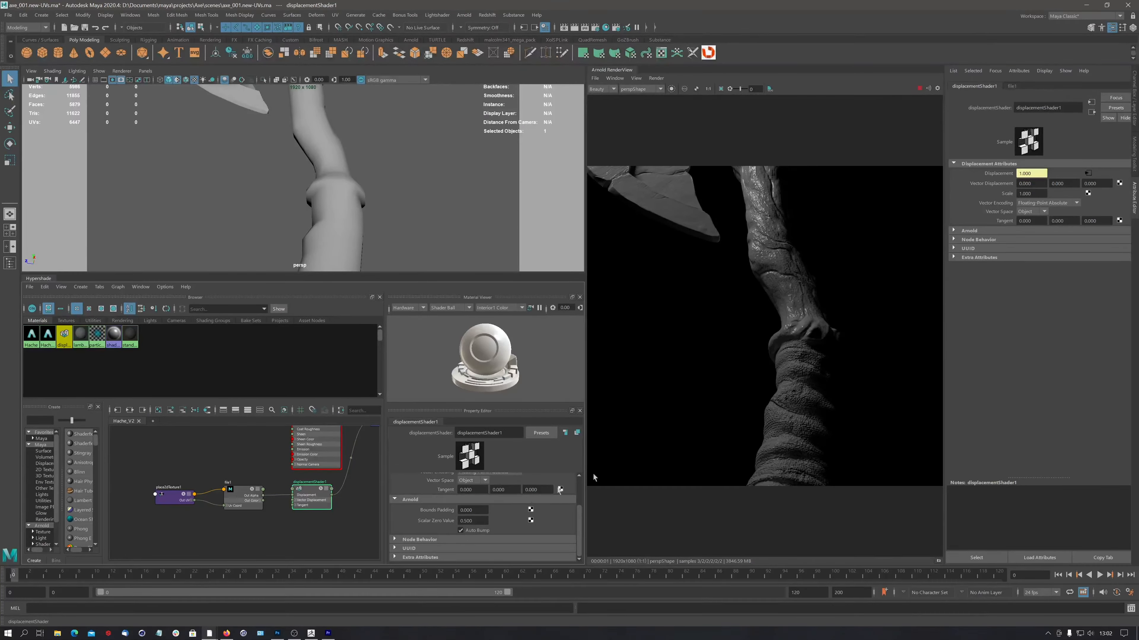
Enable Smooth Tangents in the Merged_Hache mesh's Arnold subdivision settings and set its subdivision iterations to 2.
click(329, 165)
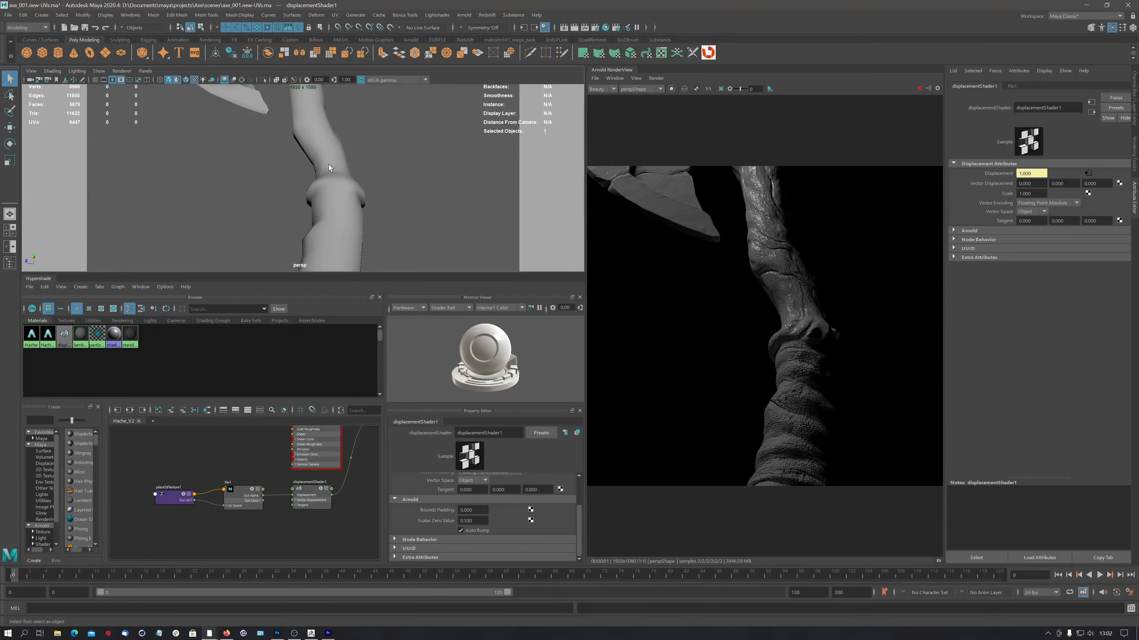
click(328, 164)
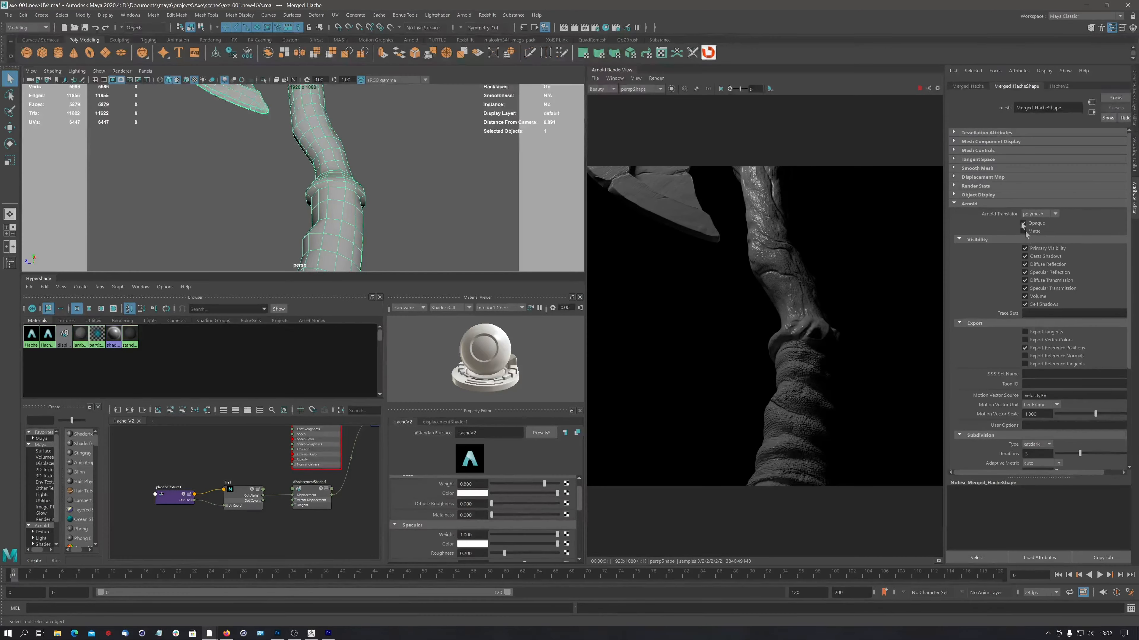
click(953, 177)
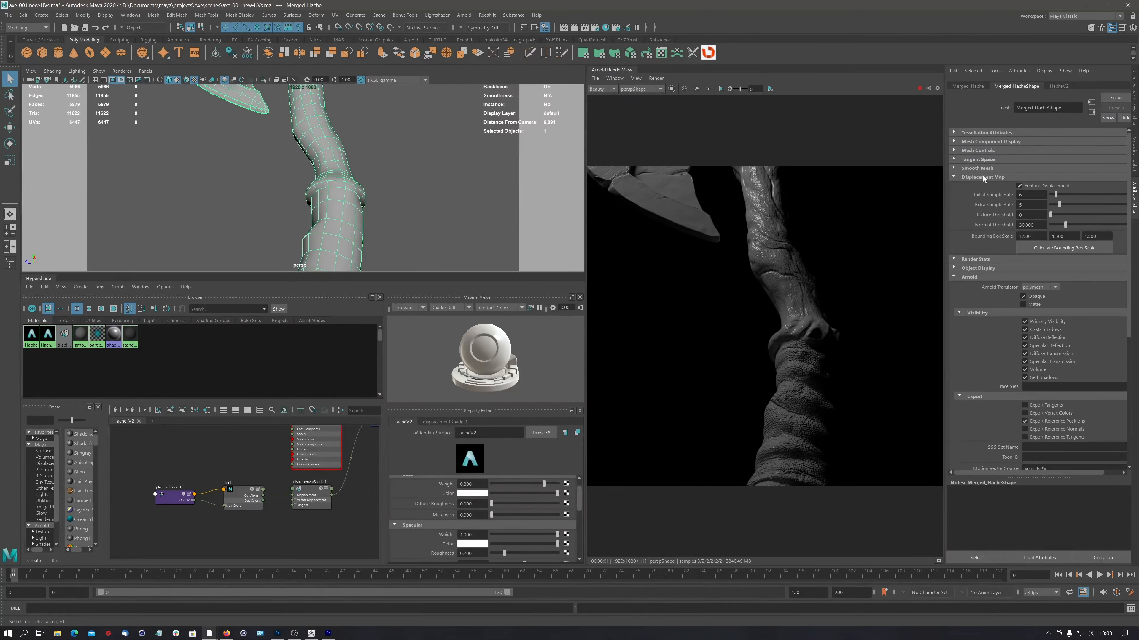
click(953, 177)
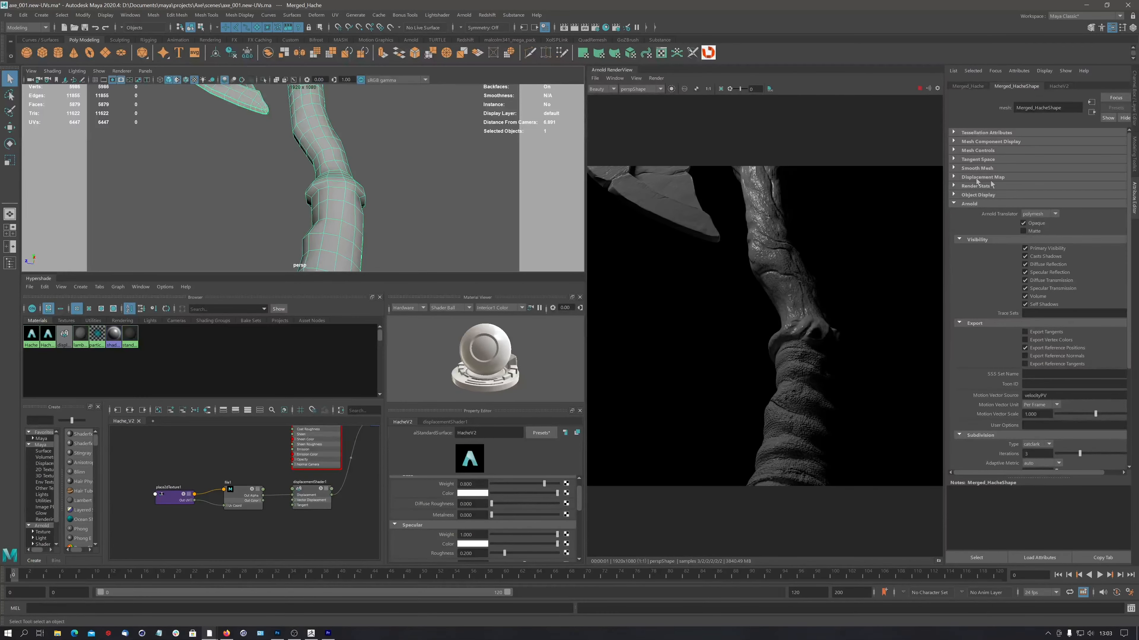
click(968, 87)
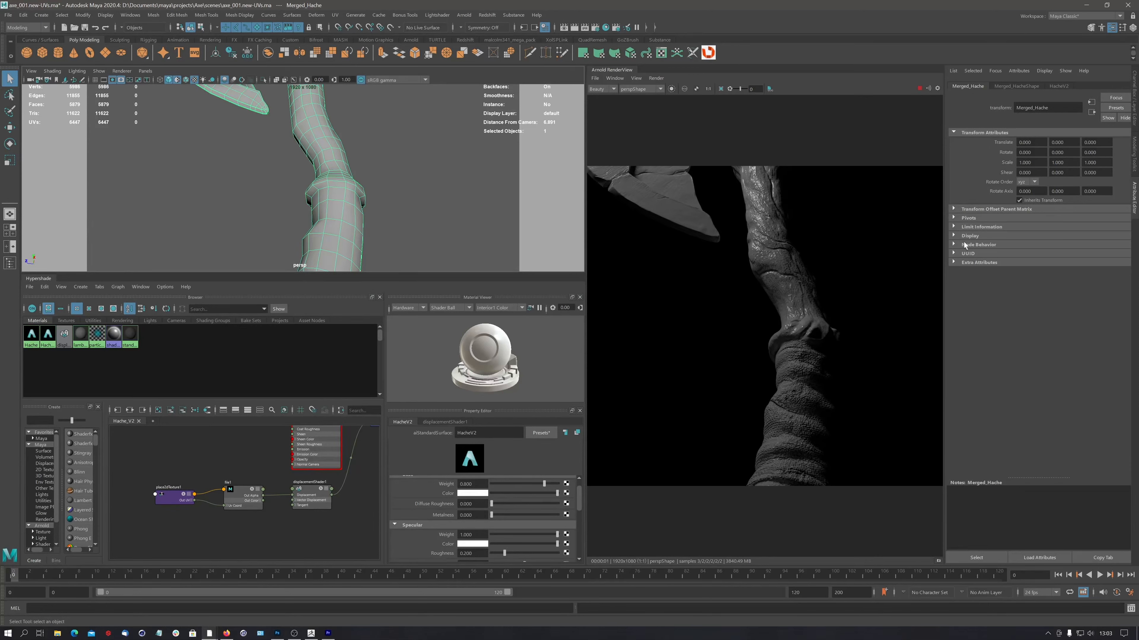
click(1017, 86)
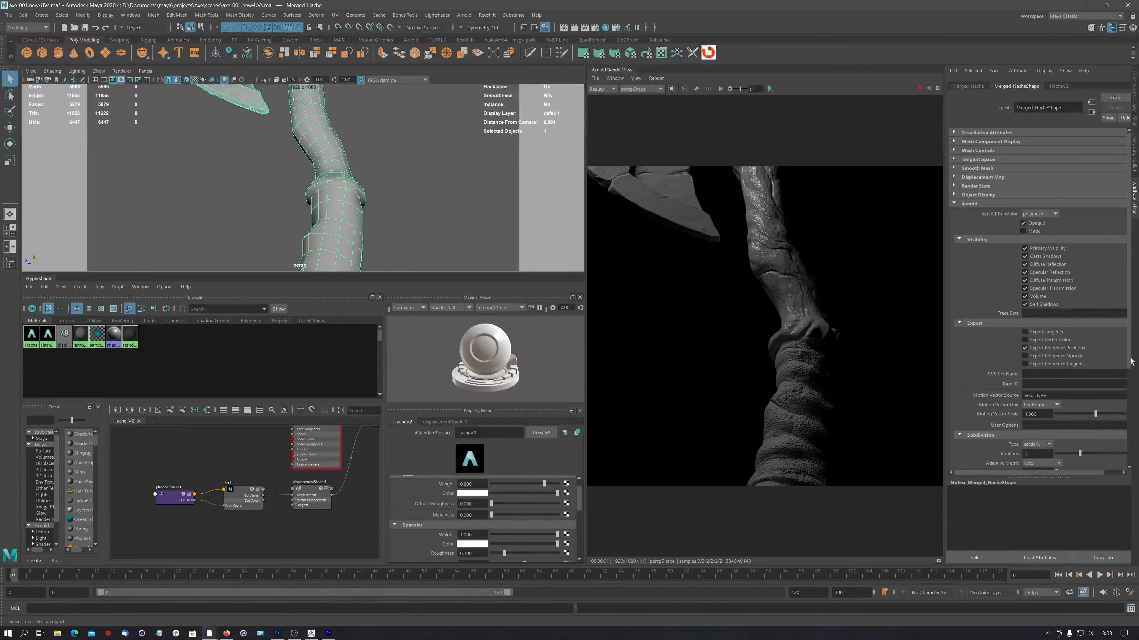
drag(1130, 360, 1120, 464)
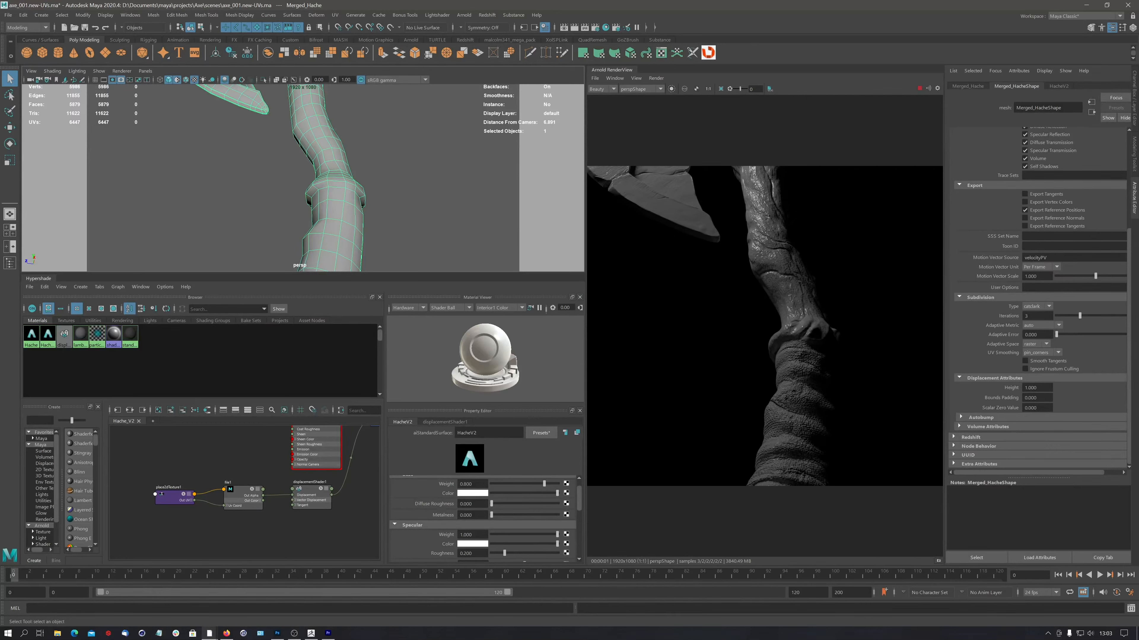
click(1025, 361)
key(Return)
Examine the displaced axe's head, collar and handle in the Arnold render from close, top and full-length views.
alt+drag(350, 186, 352, 203)
alt+middle_drag(352, 107, 353, 224)
alt+middle_drag(353, 139, 354, 230)
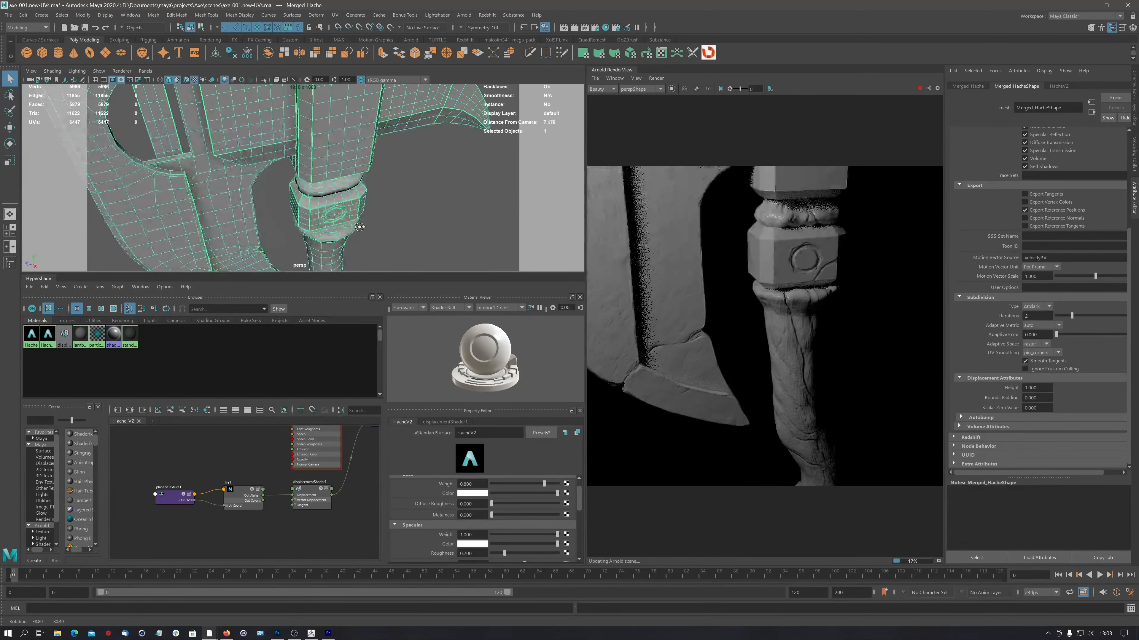
alt+drag(358, 157, 361, 226)
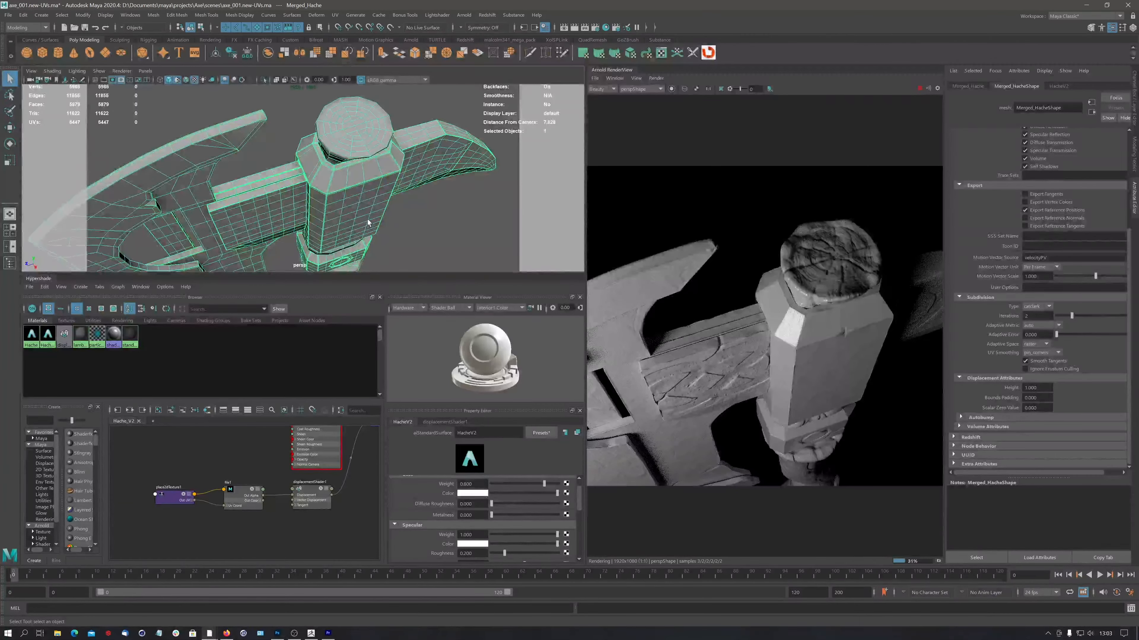
alt+right_drag(364, 201, 309, 224)
alt+middle_drag(327, 244, 345, 155)
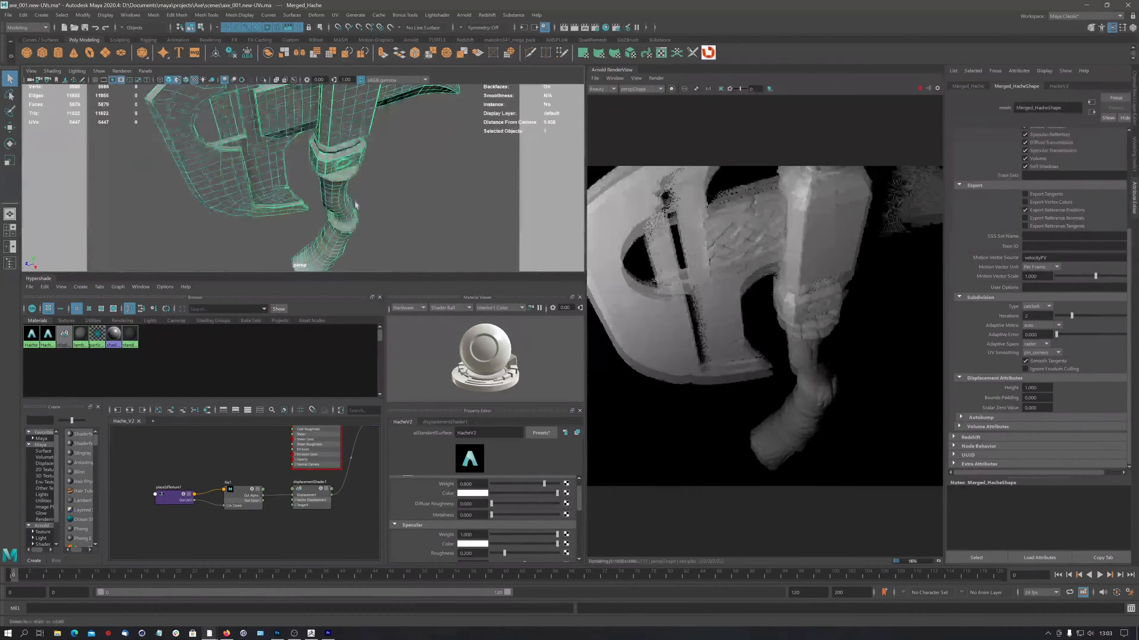
alt+drag(348, 207, 343, 146)
alt+middle_drag(353, 182, 351, 206)
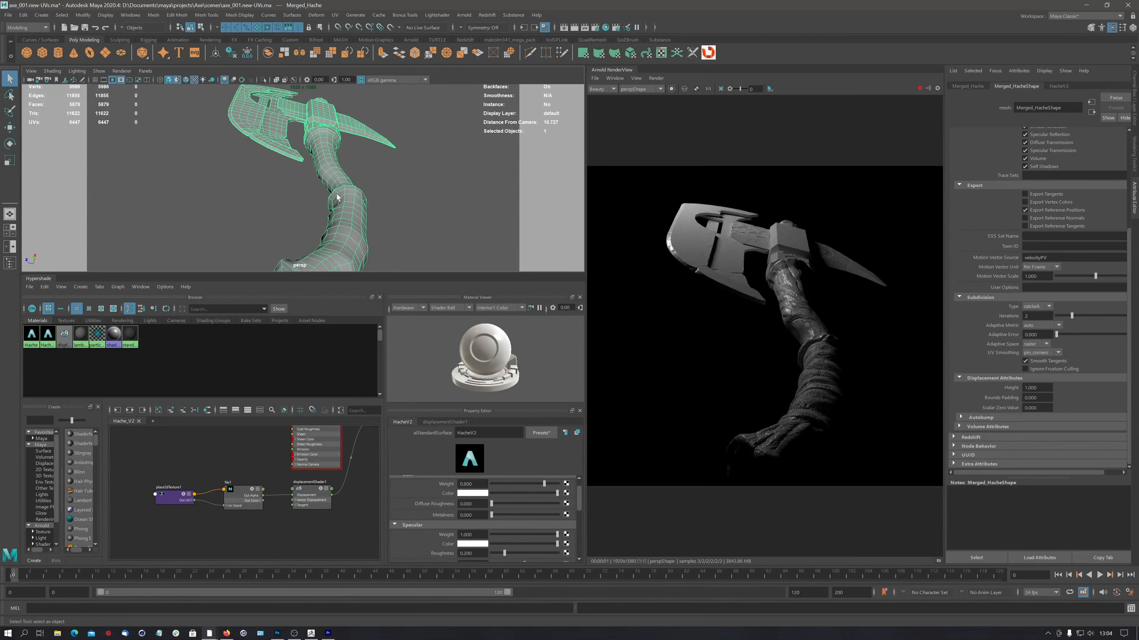
alt+drag(338, 196, 331, 247)
alt+right_drag(326, 196, 280, 213)
alt+middle_drag(303, 208, 317, 192)
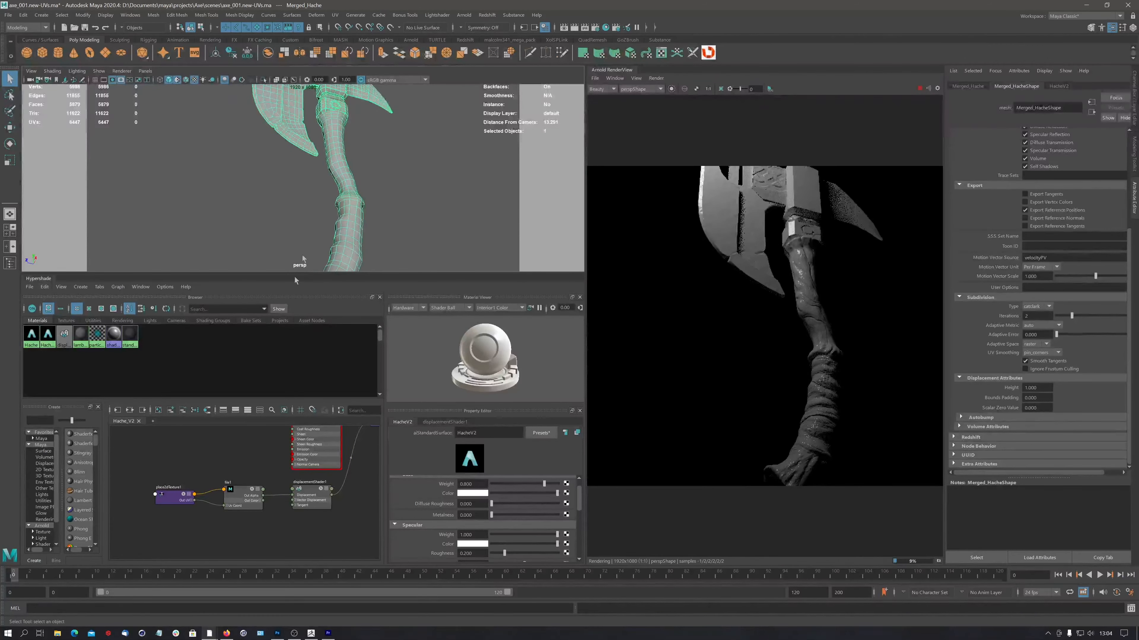